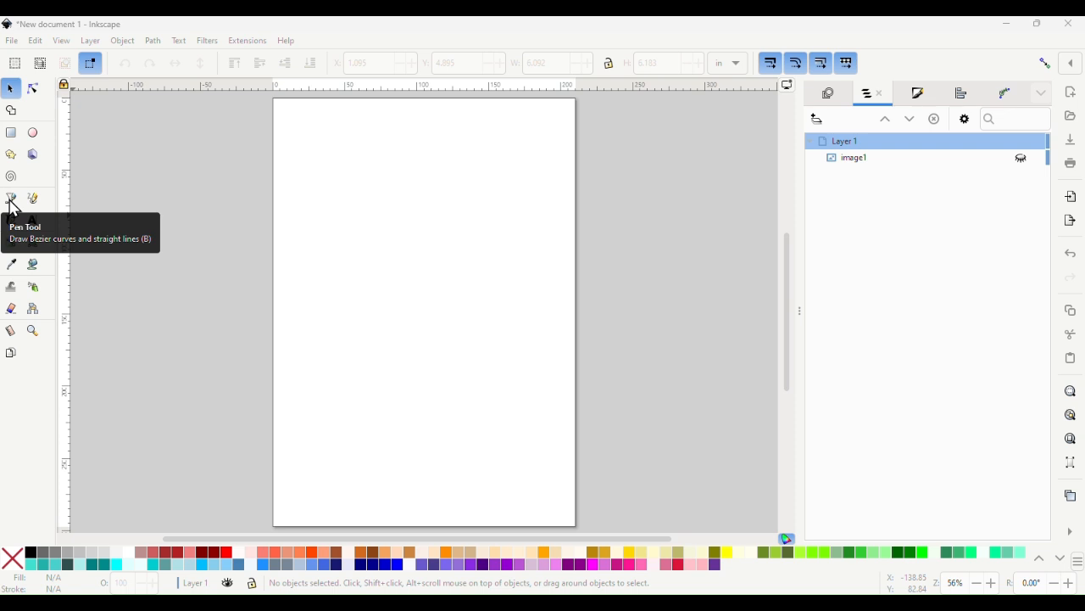
Step: Draw a straight vertical line about 3.97 in long on the lower half of the page with the Pen tool
left_click(12, 202)
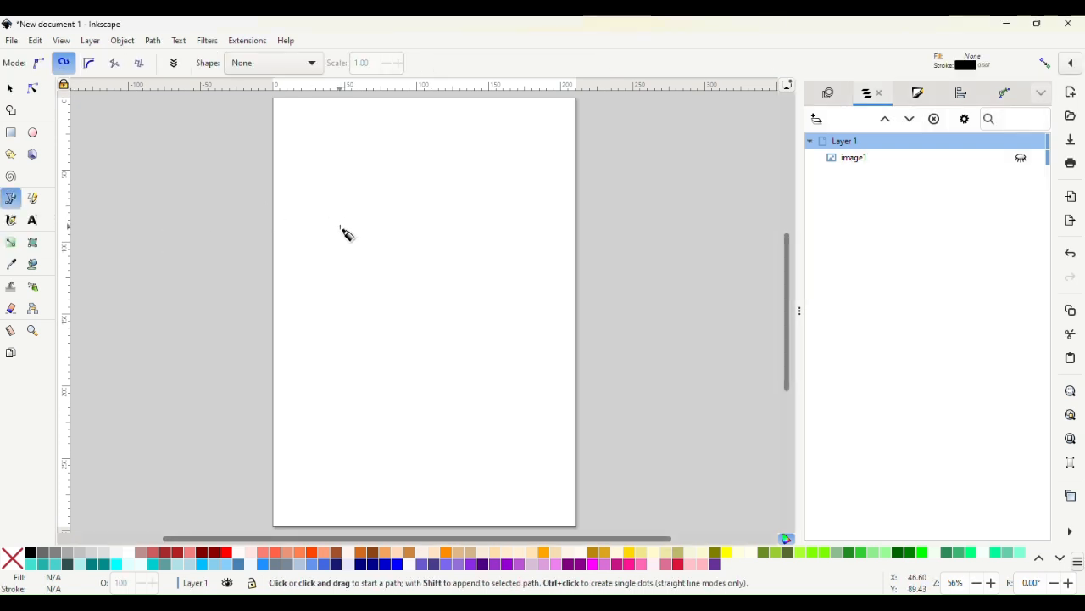
left_click(384, 428)
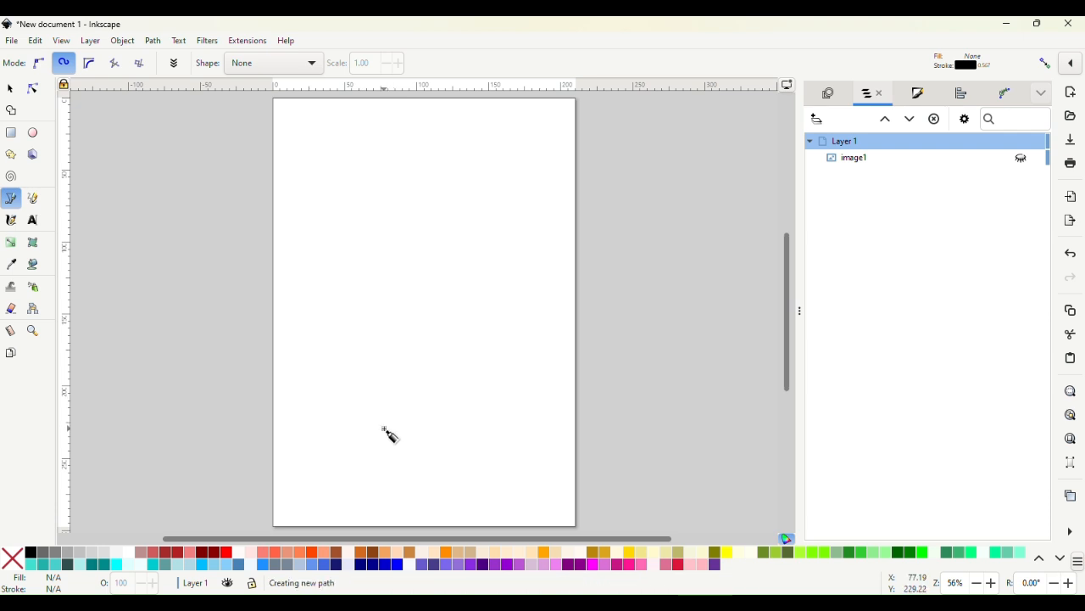
double_click(389, 281)
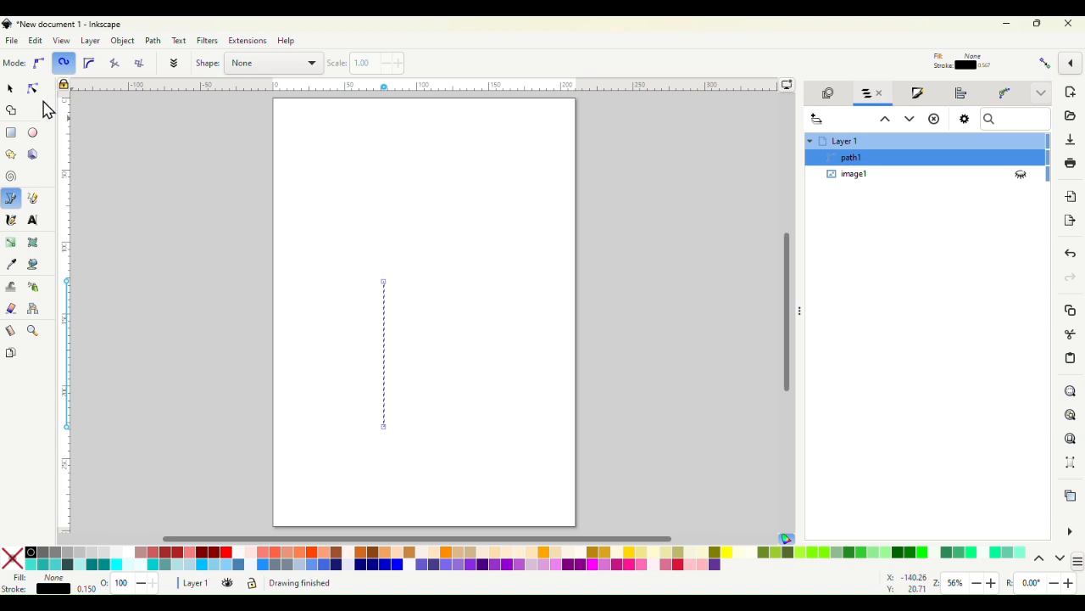
Step: Duplicate the vertical line and shift the copy horizontally to the right by about 0.31 in
left_click(12, 89)
key("ctrl")
key("ctrl+d")
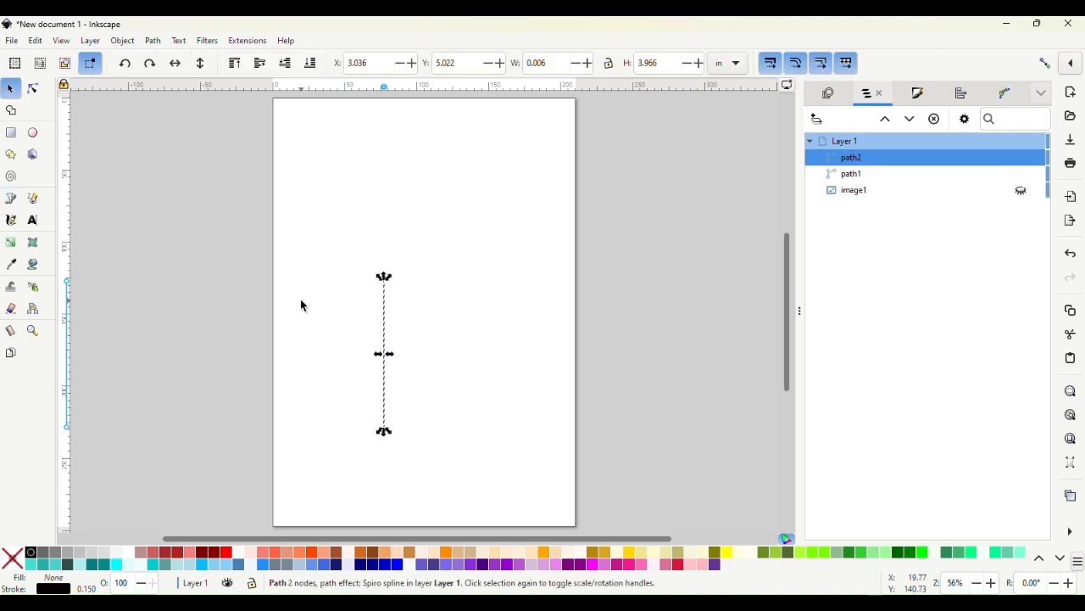
key("Right")
key("Right")
key("Right")
key("Right")
key("Right")
key("Right")
key("Right")
key("Right")
key("Right")
key("Right")
key("Right")
key("Right")
key("Right")
key("Right")
key("Right")
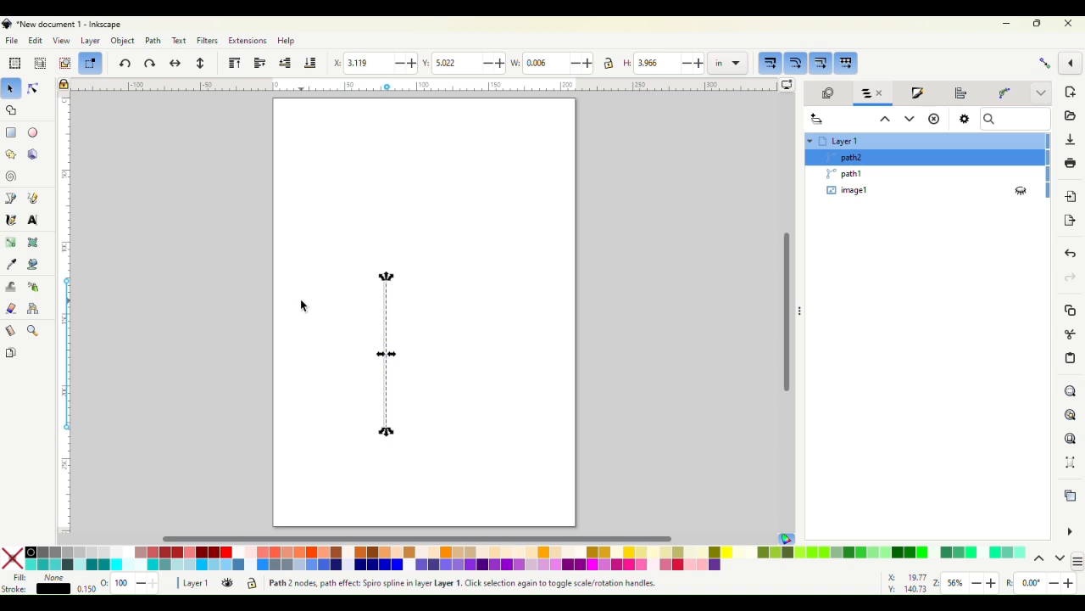
Step: Combine the two parallel vertical lines into a single path
left_click(385, 320, "shift")
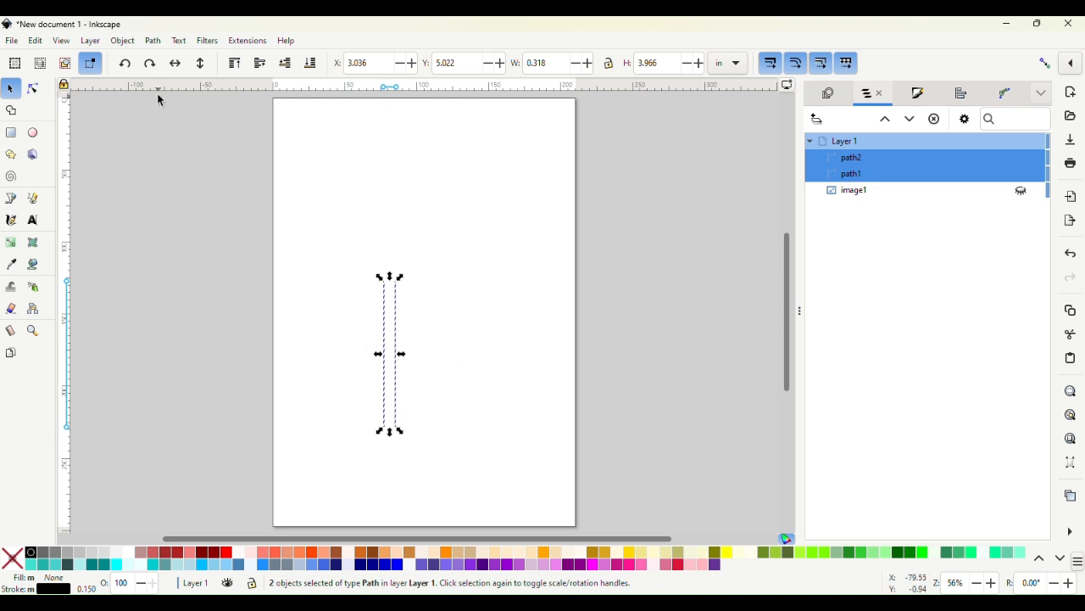
left_click(153, 40)
left_click(171, 212)
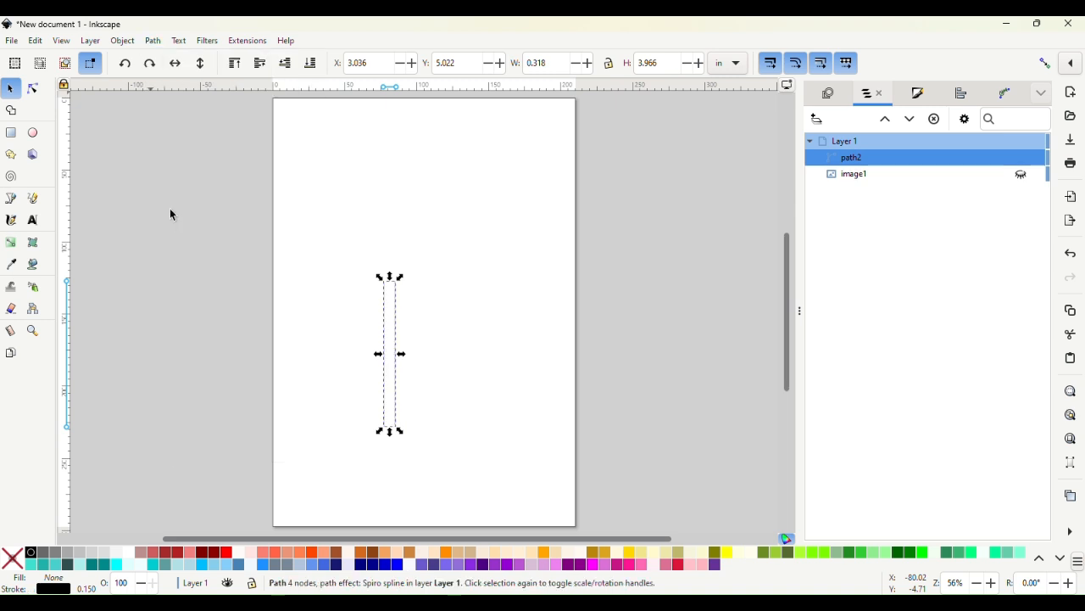
Step: Append two short horizontal rungs crossing both rails, one near the upper end and one near the lower end, with the Pencil tool
left_click(34, 200)
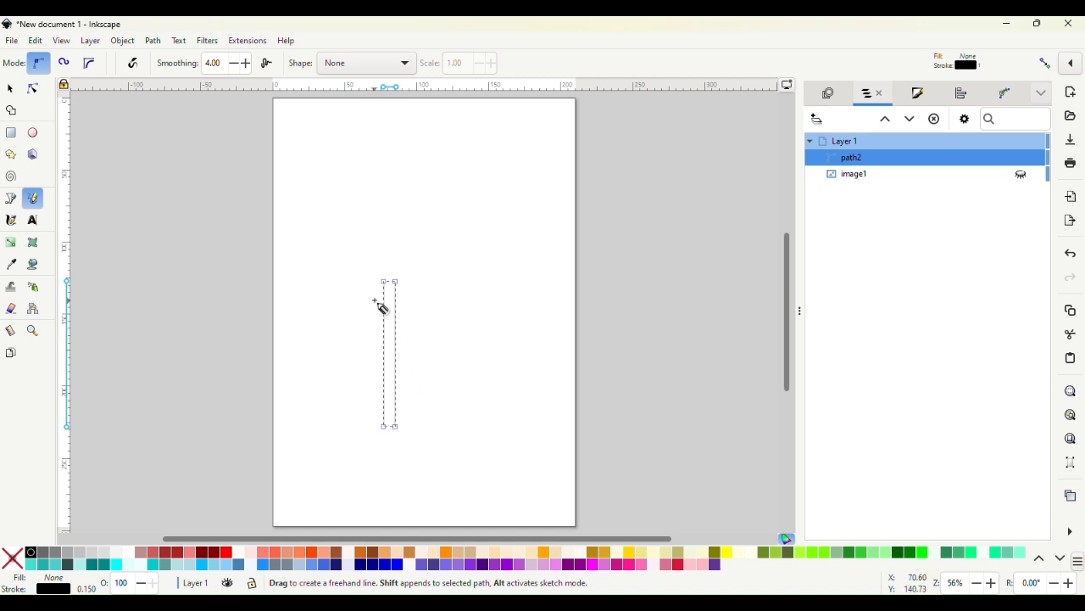
key("shift")
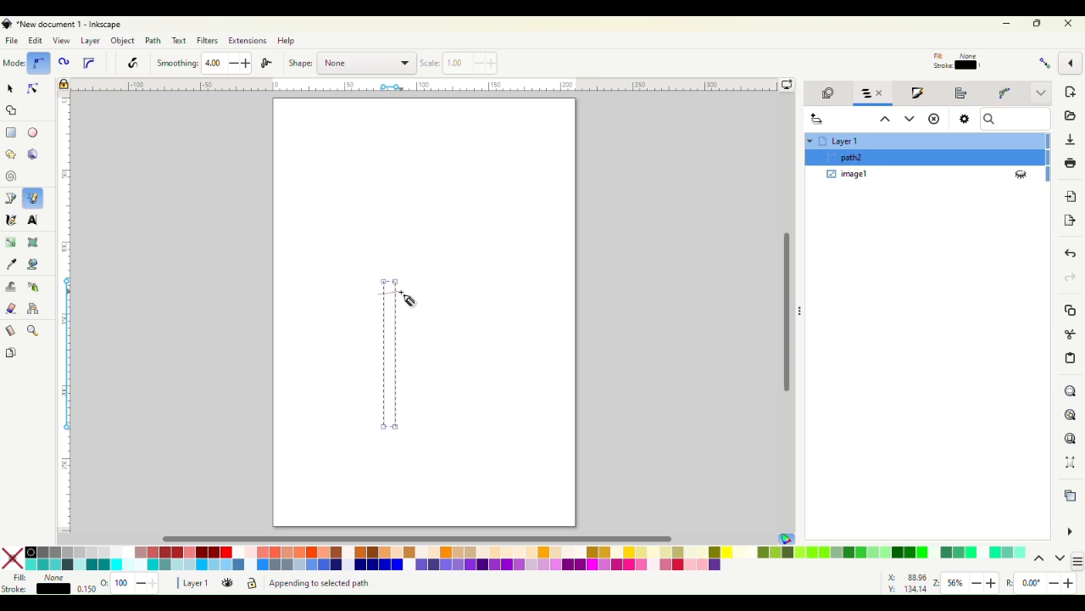
left_click(402, 294)
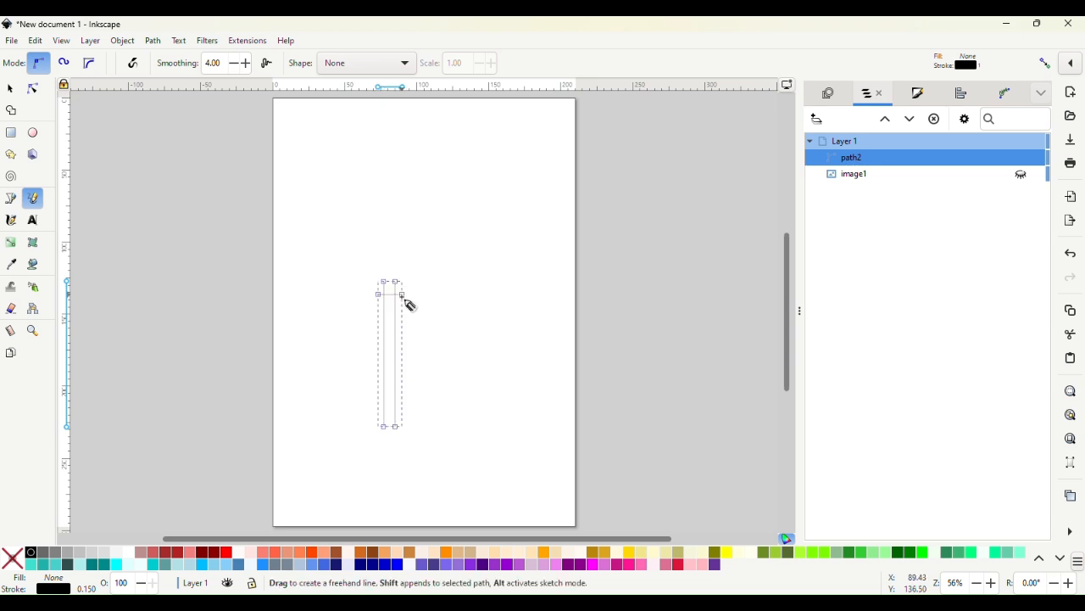
left_click(378, 410, "shift")
left_click(402, 409)
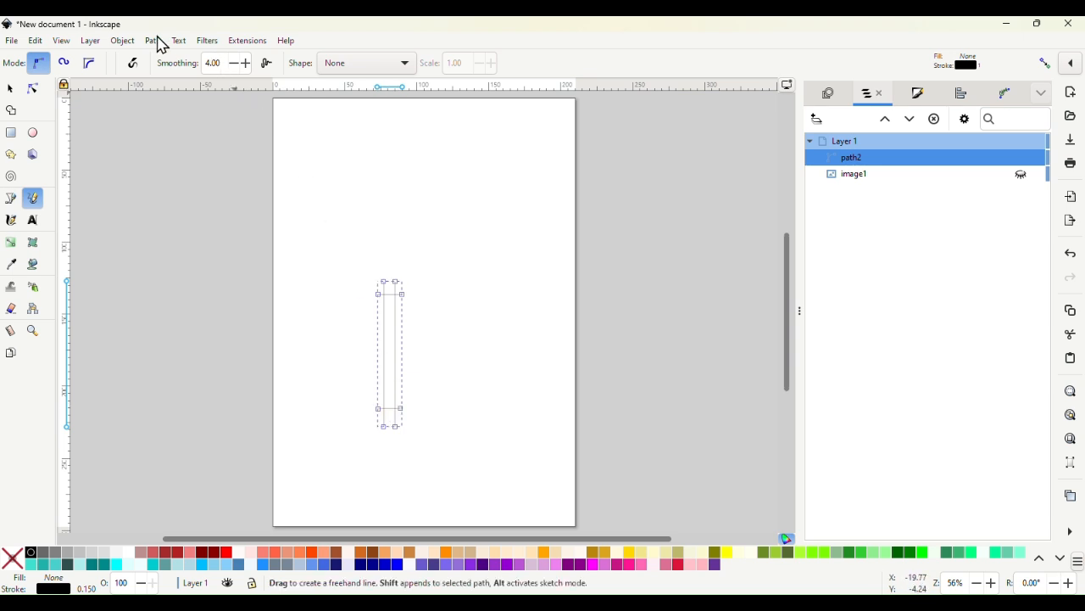
Step: Enable Custom satin column for the railed path in the Ink/Stitch Params and apply the settings
left_click(240, 48)
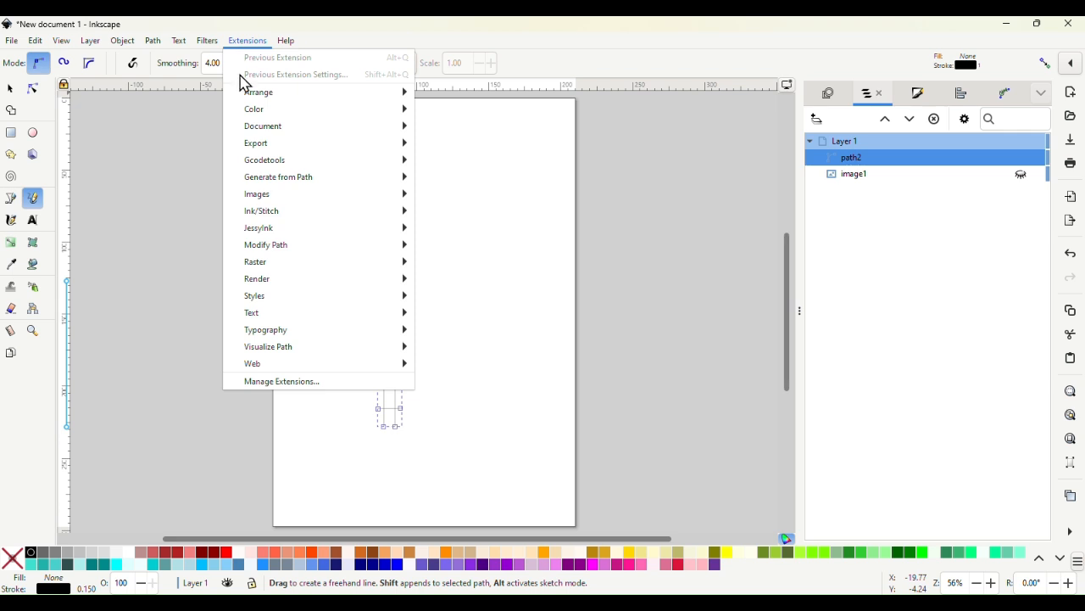
mouse_move(274, 213)
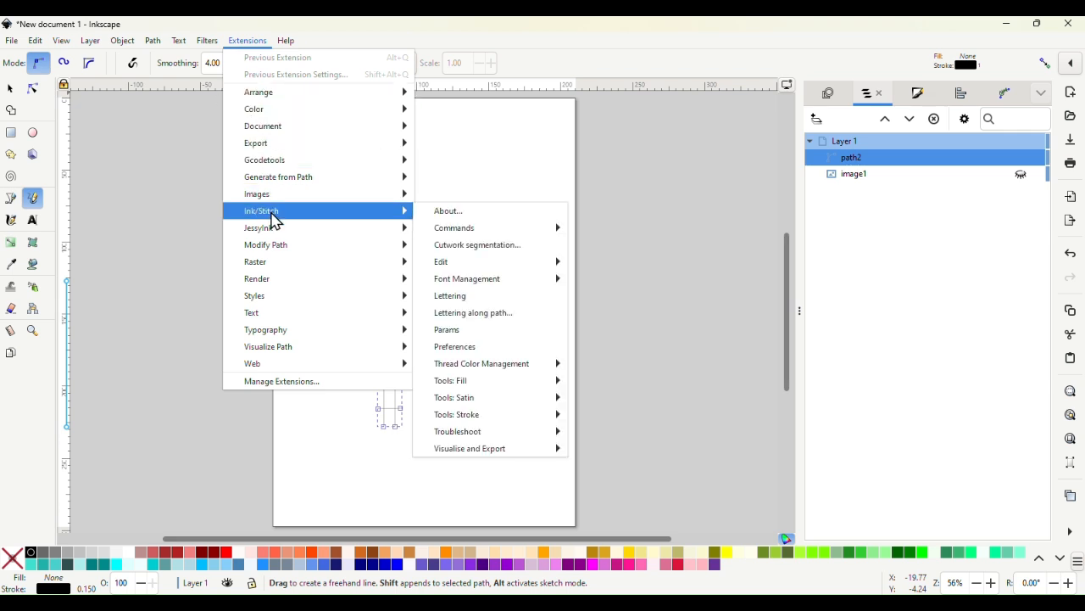
left_click(445, 314)
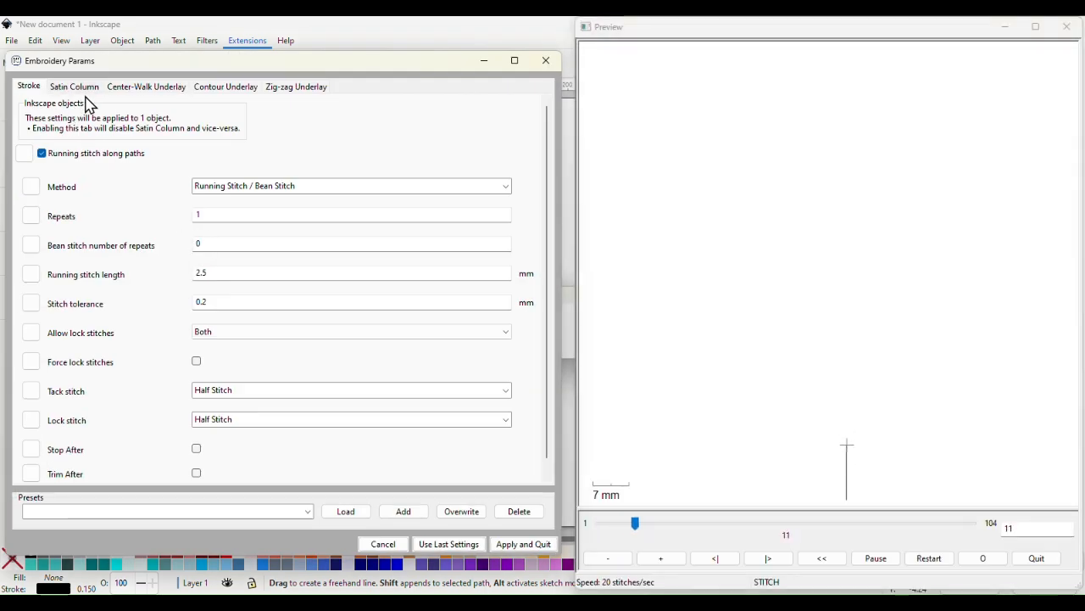
left_click(75, 88)
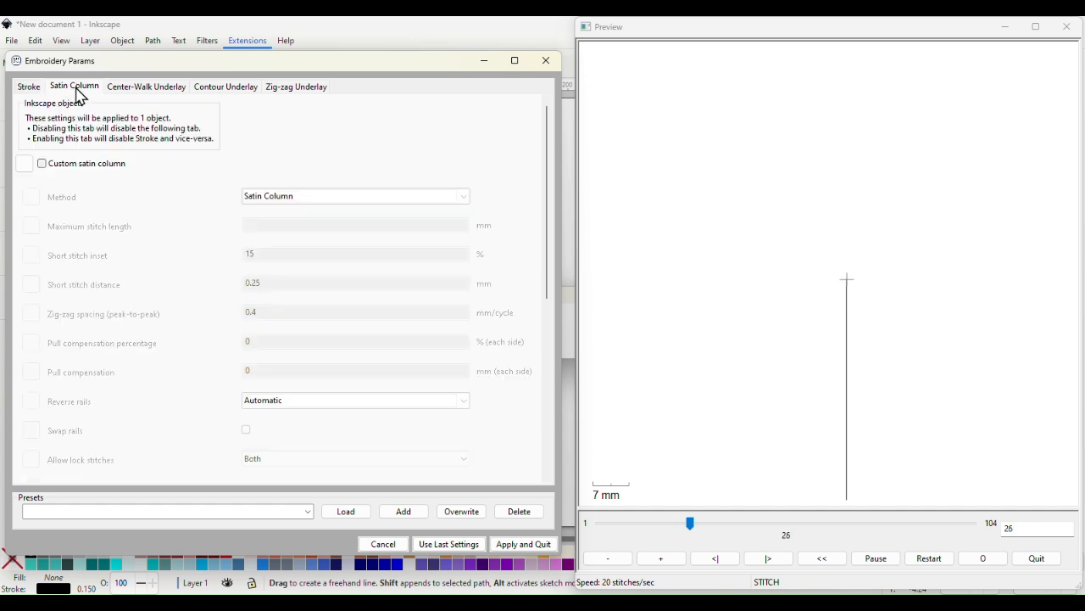
left_click(42, 166)
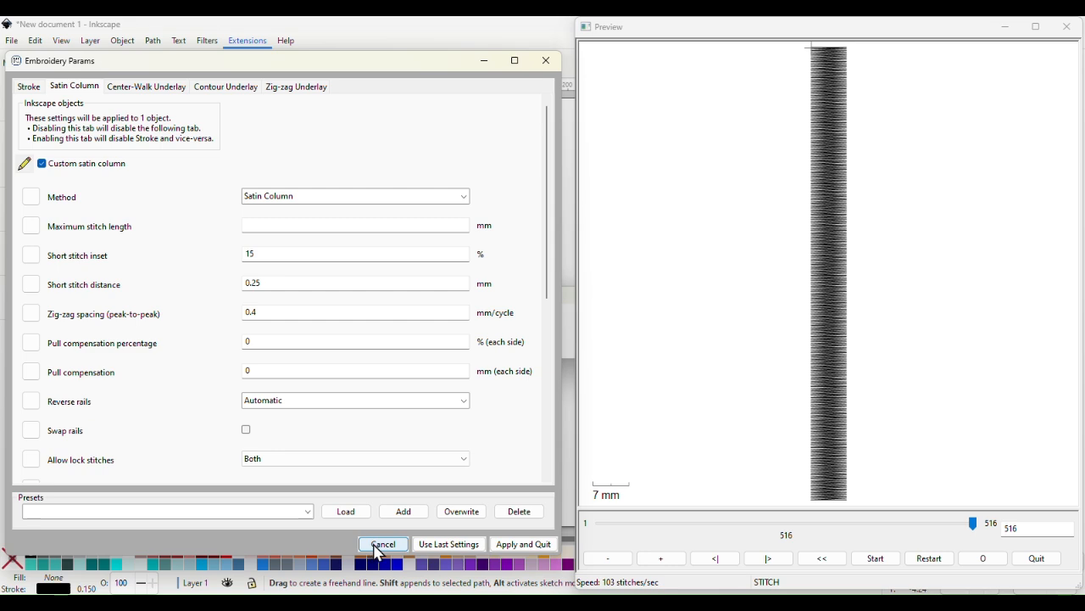
left_click(523, 543)
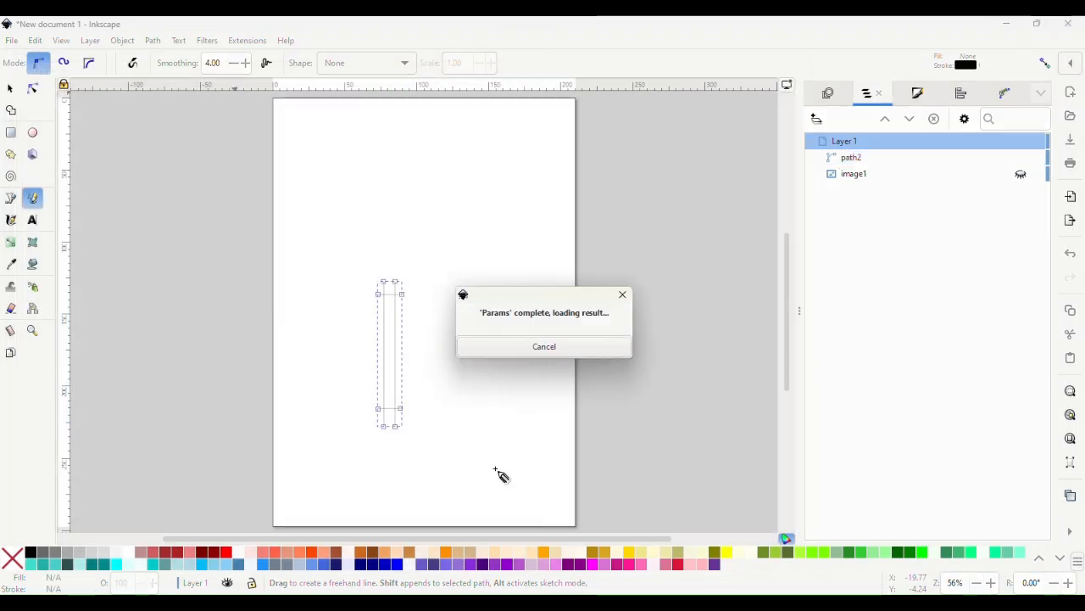
Step: Hide the satin column path and make the embedded logo image visible
left_click(1020, 158)
left_click(1021, 174)
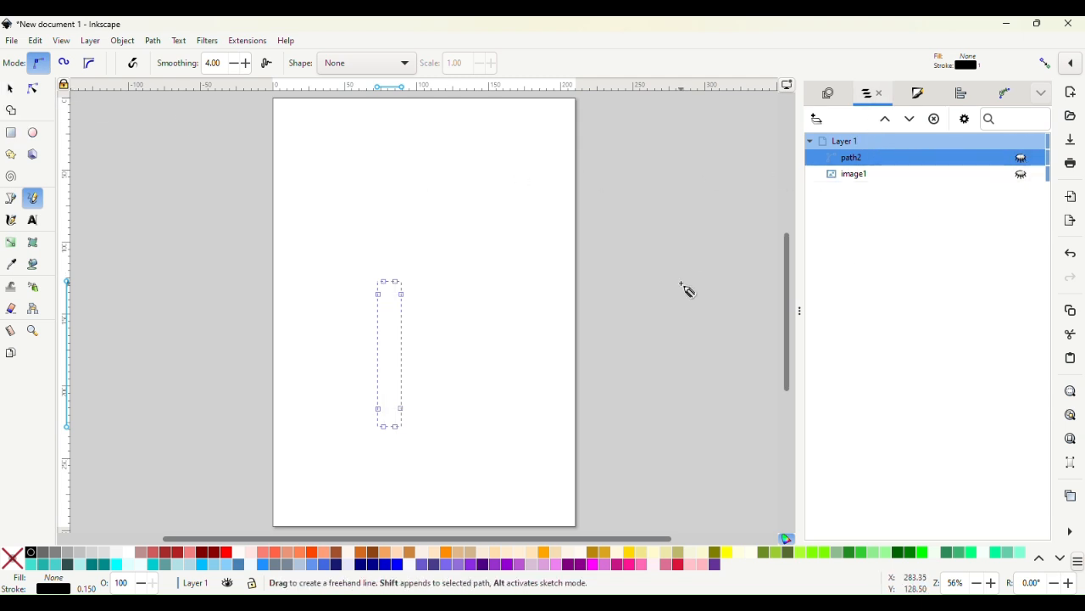
left_click(11, 88)
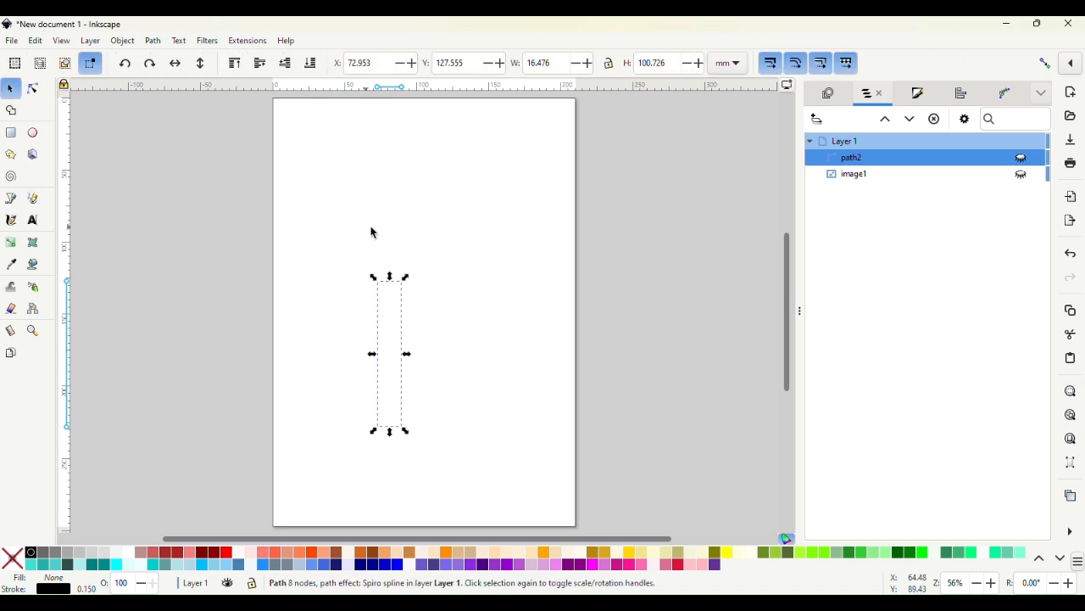
left_click(748, 257)
left_click(1021, 174)
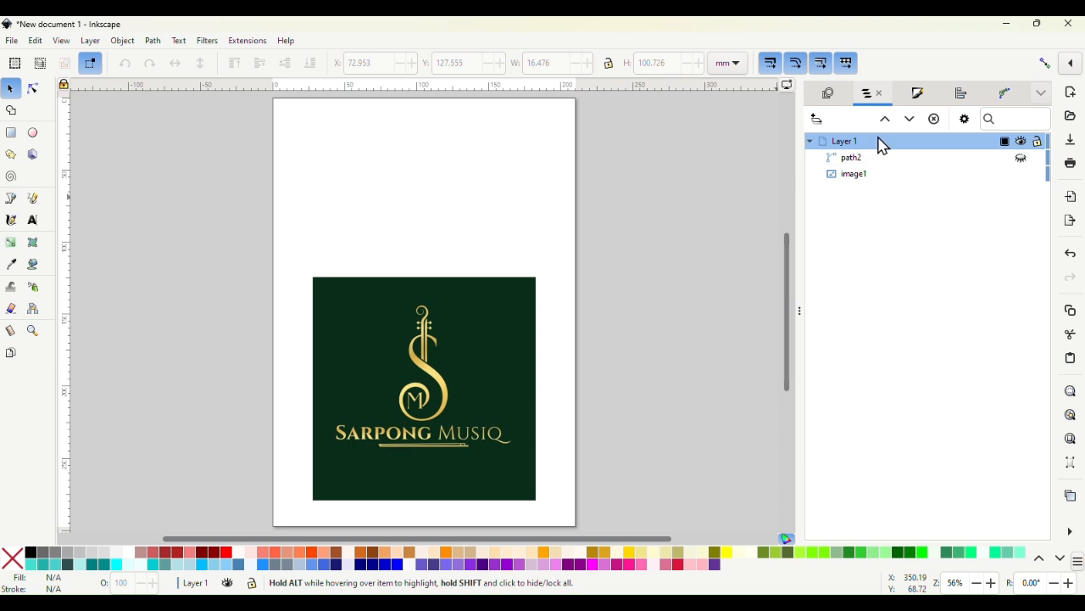
Step: Trace the logo image as a single scan with Brightness cutoff at threshold 0.450, and hide the original image
left_click(835, 100)
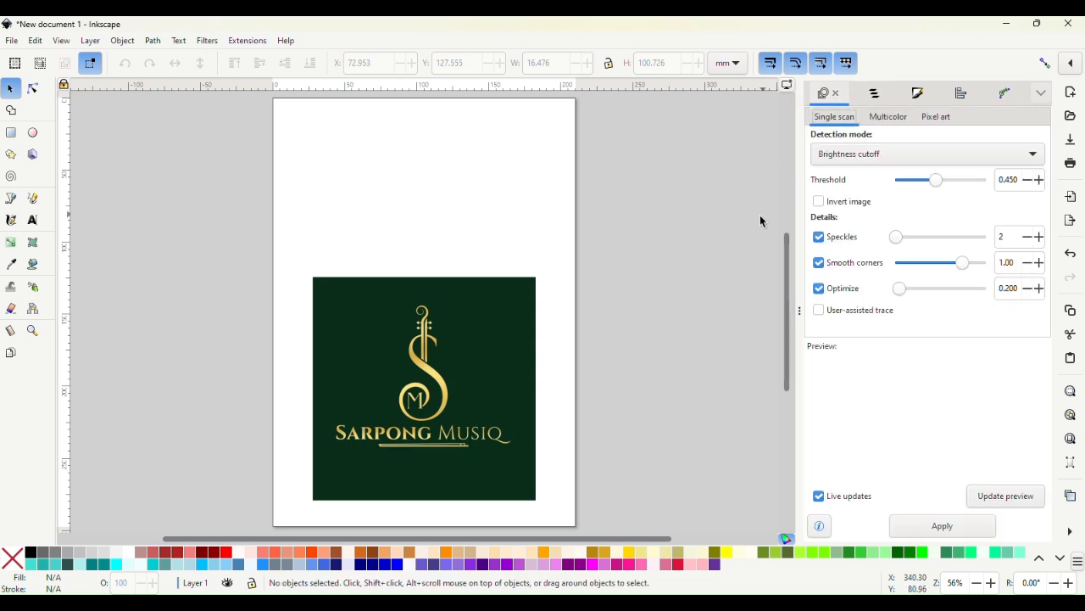
left_click(445, 356)
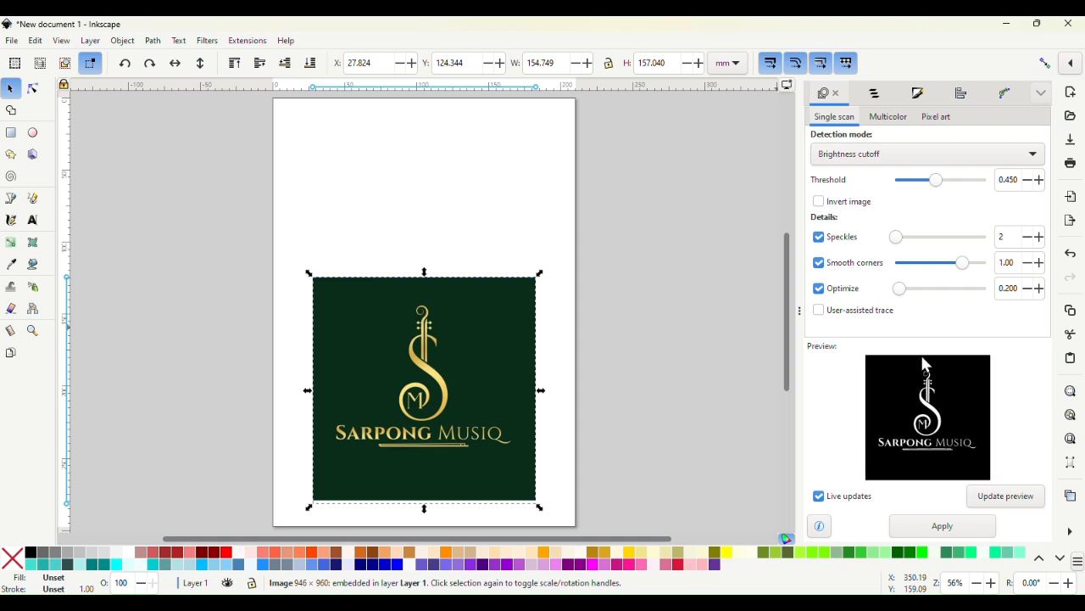
left_click(916, 532)
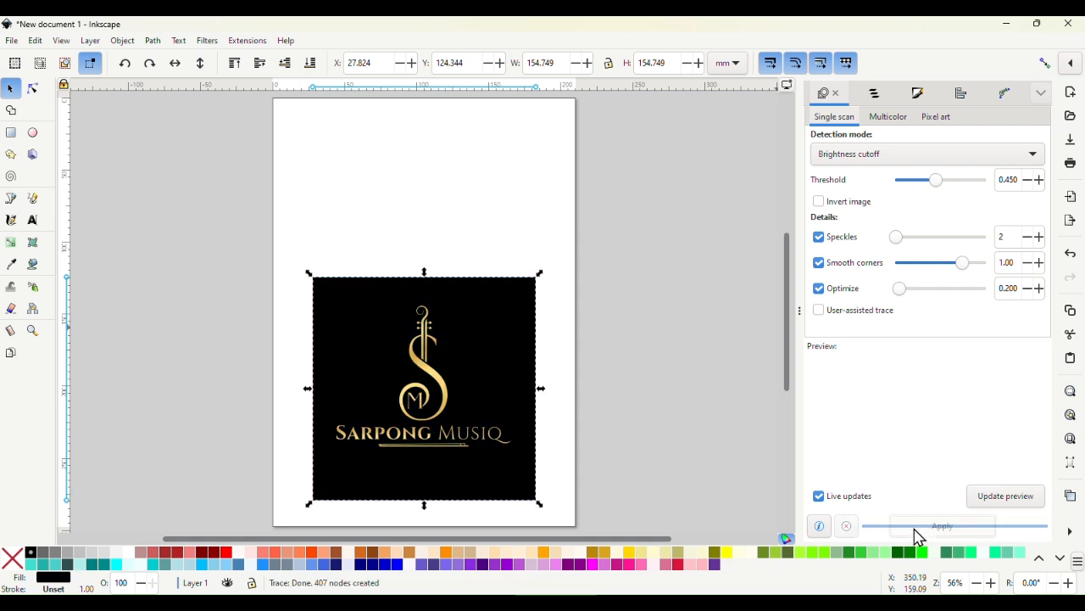
left_click(871, 100)
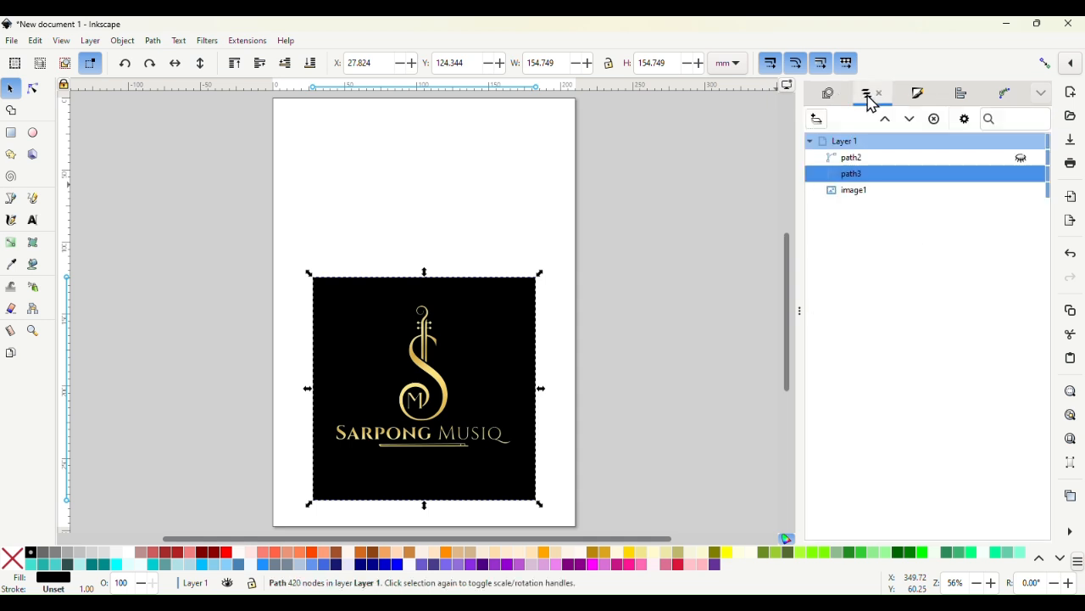
left_click(1021, 191)
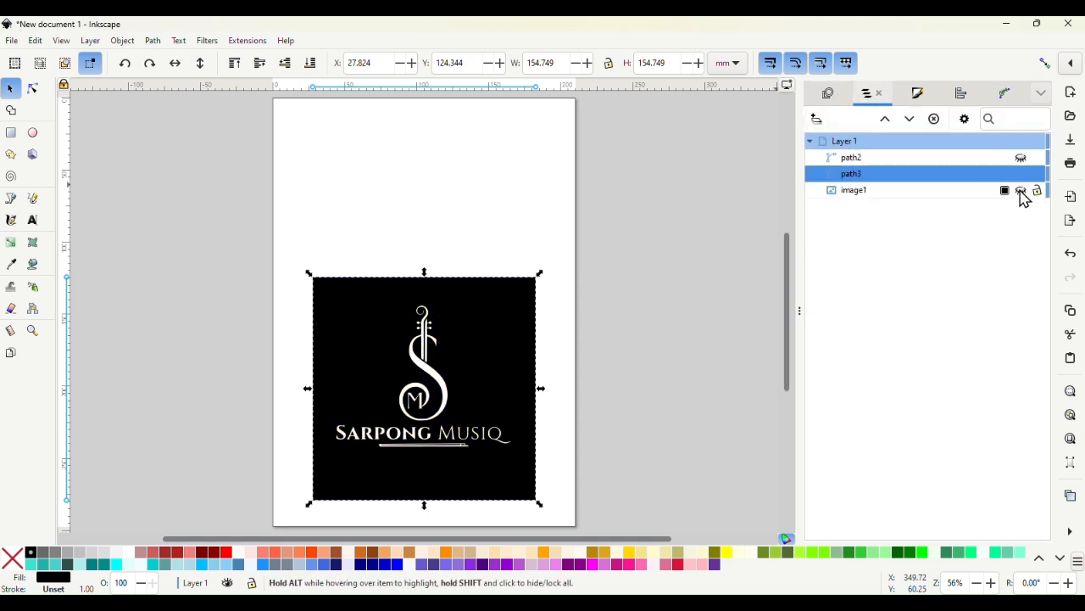
left_click_drag(495, 370, 539, 338)
key("ctrl+z")
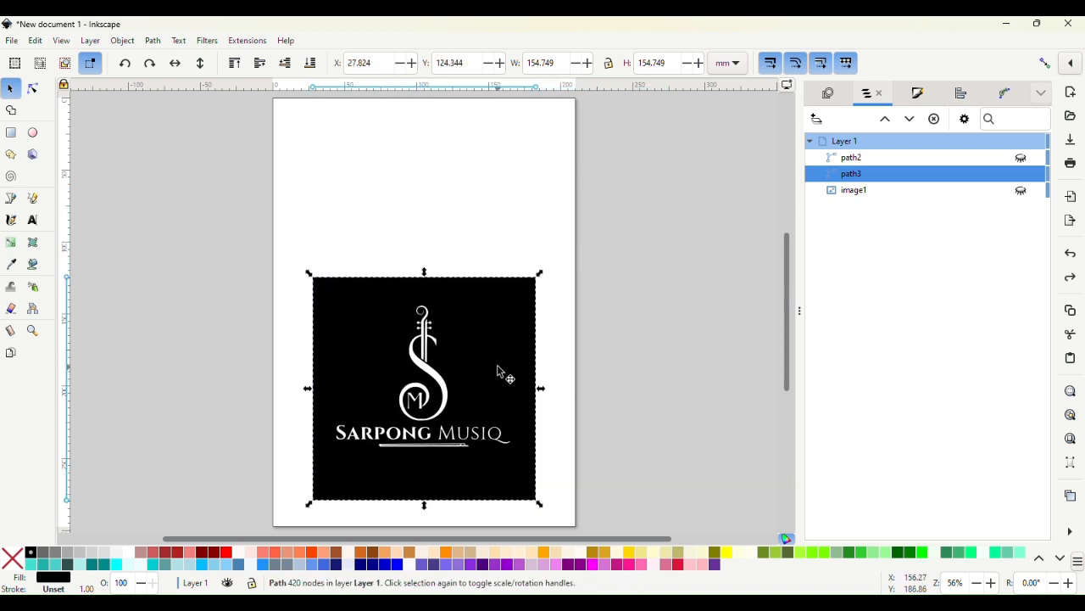
left_click_drag(490, 369, 481, 234)
scroll(465, 266, "up", 3)
scroll(440, 265, "down", 2)
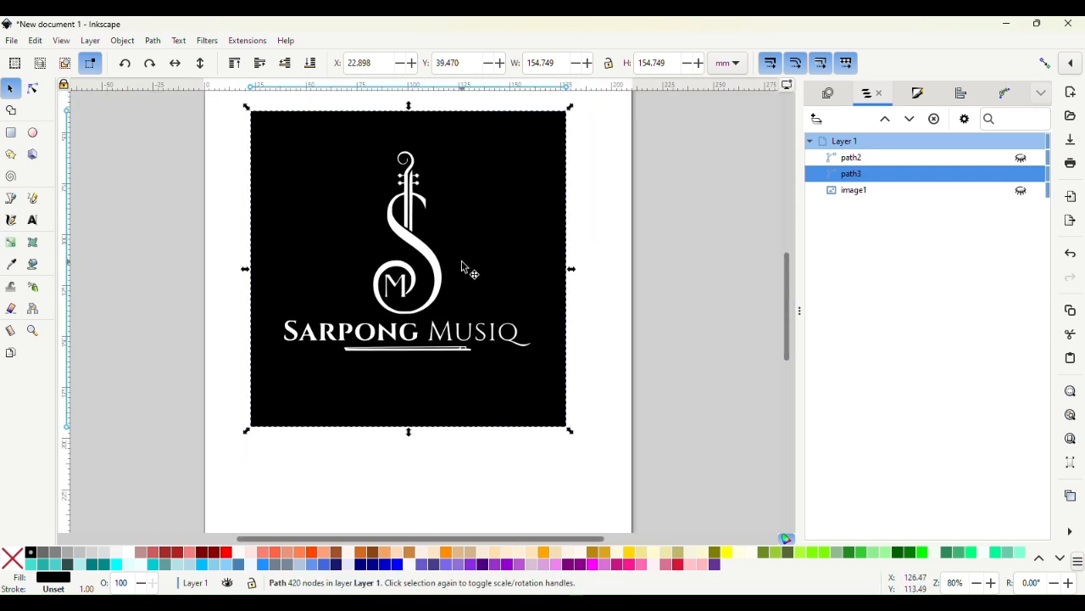
key("ctrl+z")
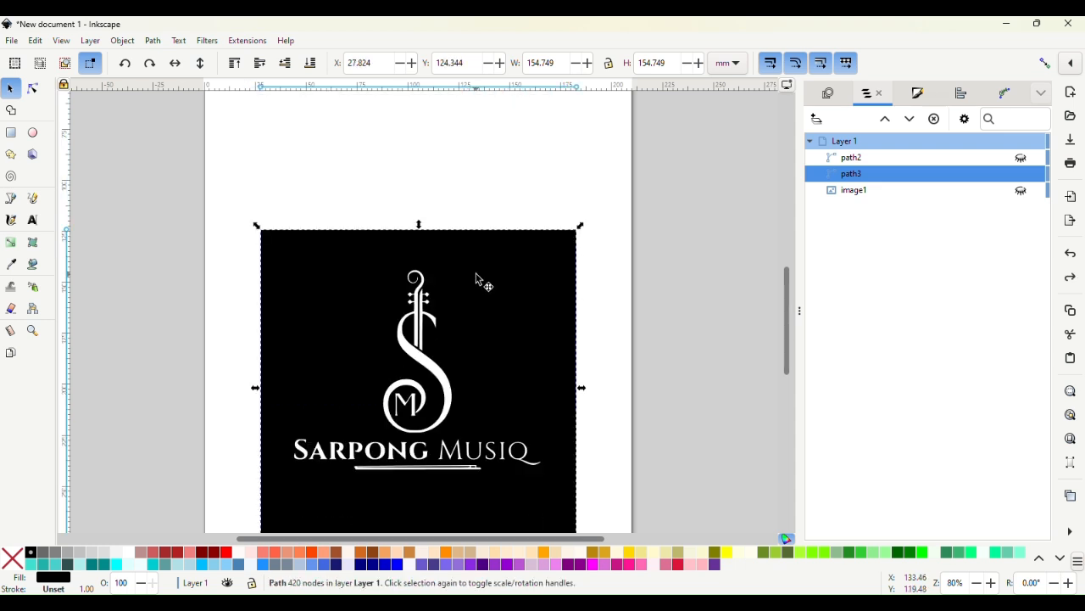
Step: Draw a square about 156 mm wide over the traced logo and fill it with red
scroll(476, 280, "down", 2)
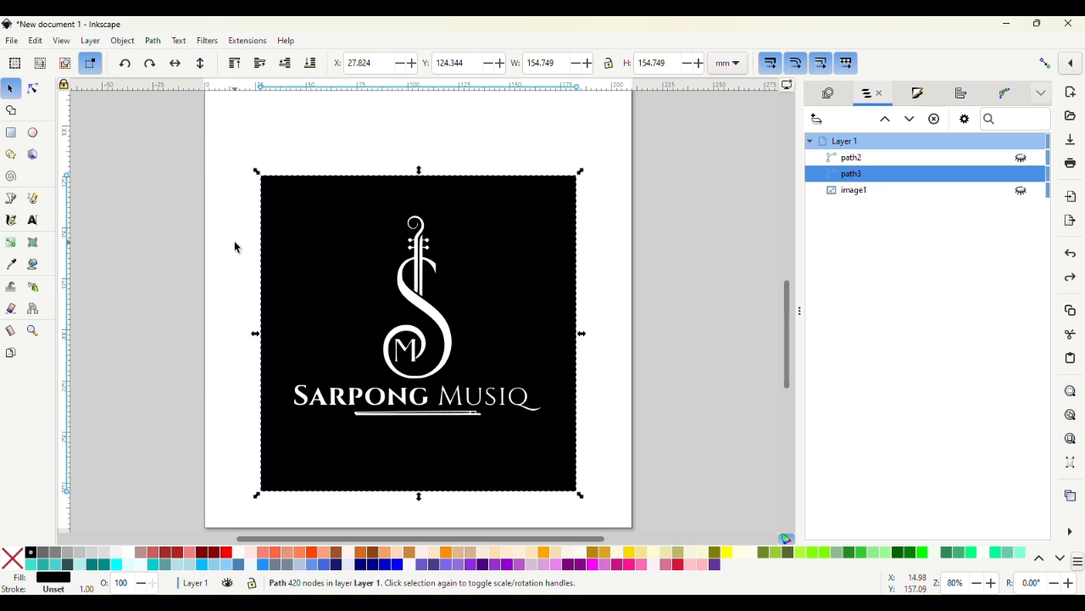
left_click(11, 133)
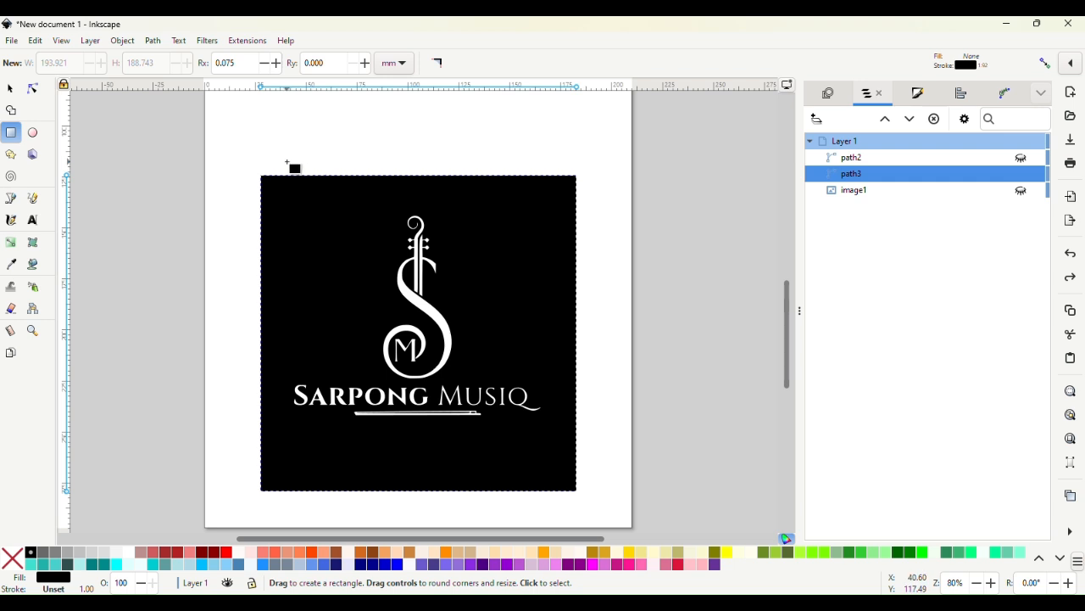
left_click_drag(260, 162, 578, 480)
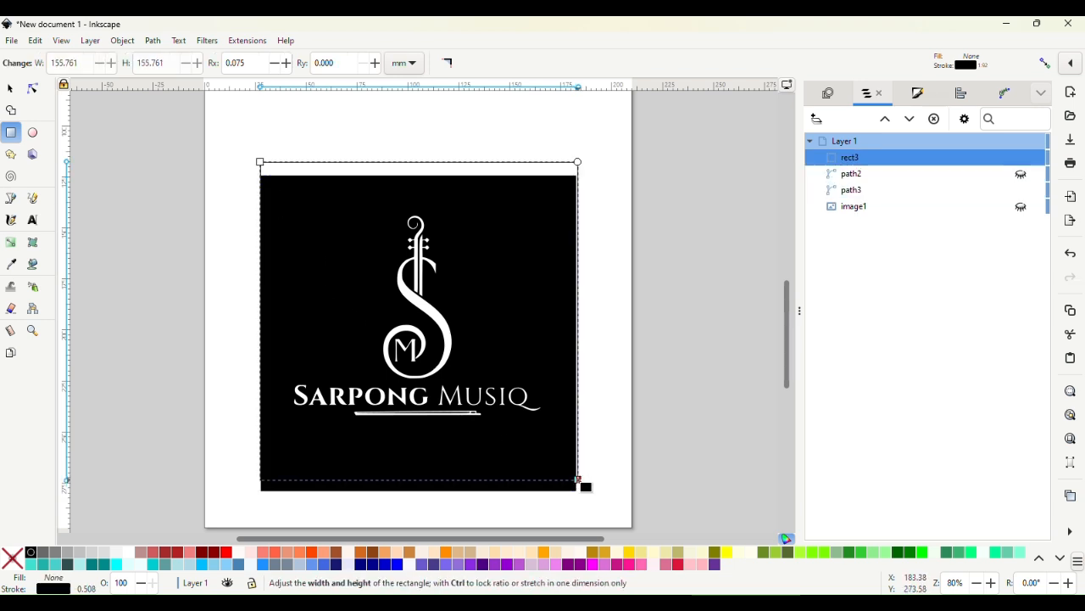
left_click(226, 552)
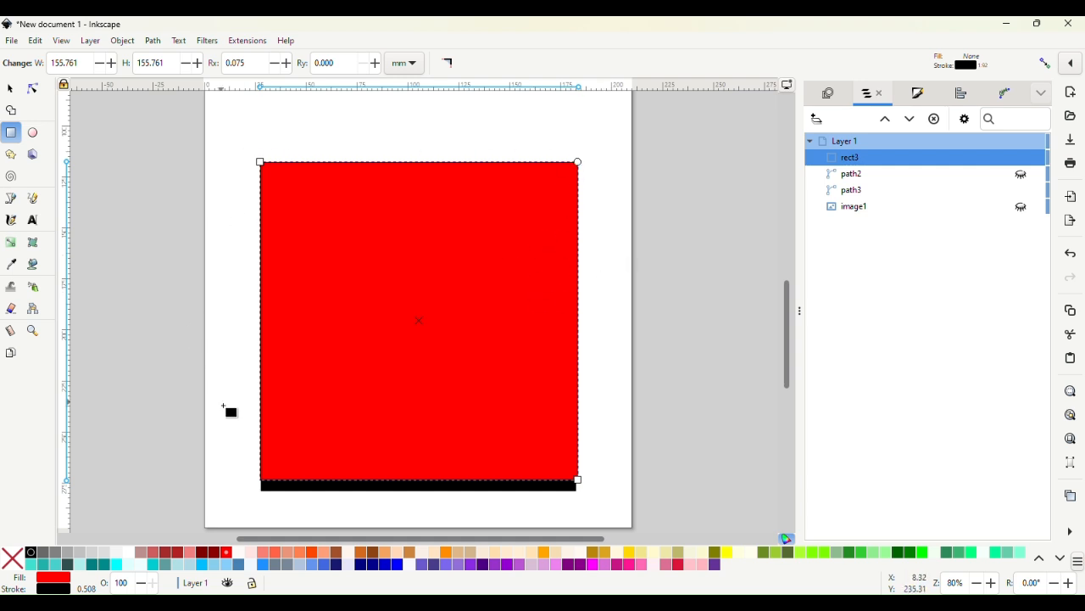
Step: Center the red square over the traced logo and shrink it to about 151 mm, just inside the black background's edges
left_click(10, 88)
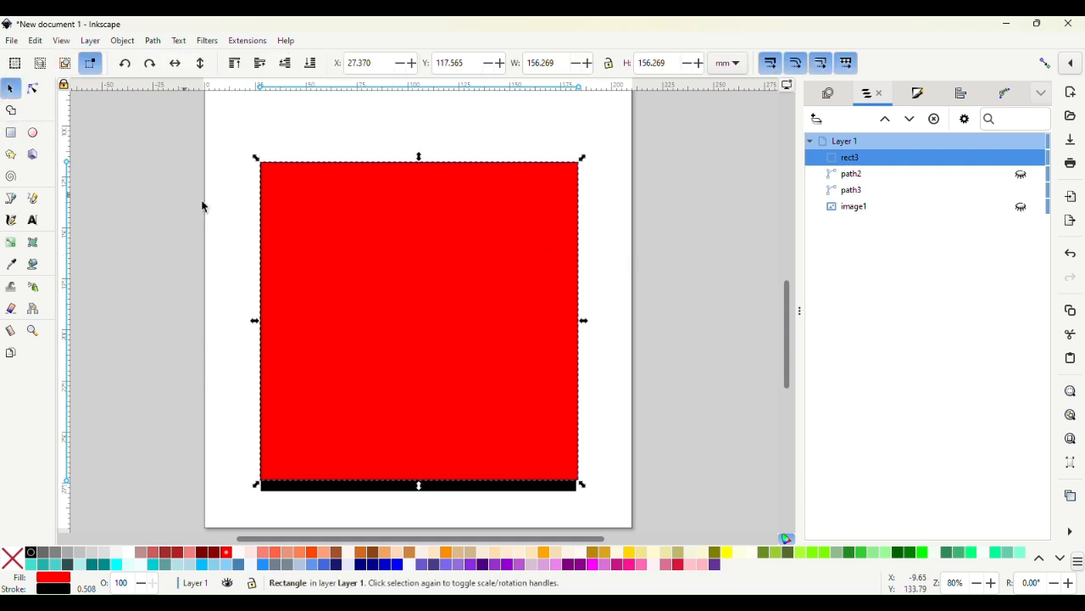
left_click_drag(323, 246, 329, 268)
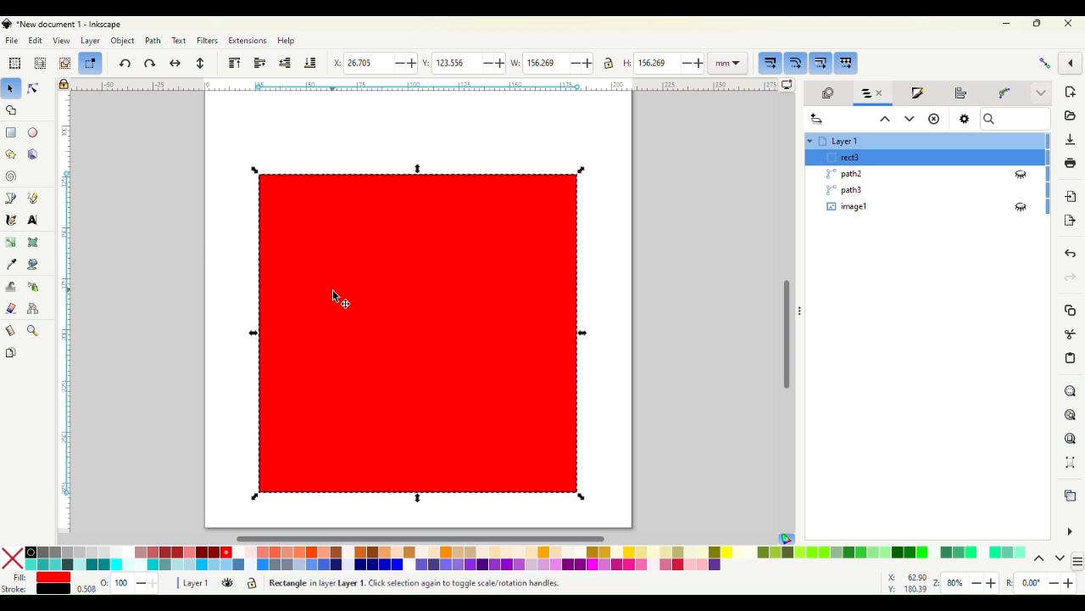
left_click_drag(581, 171, 575, 181)
left_click_drag(552, 233, 562, 228)
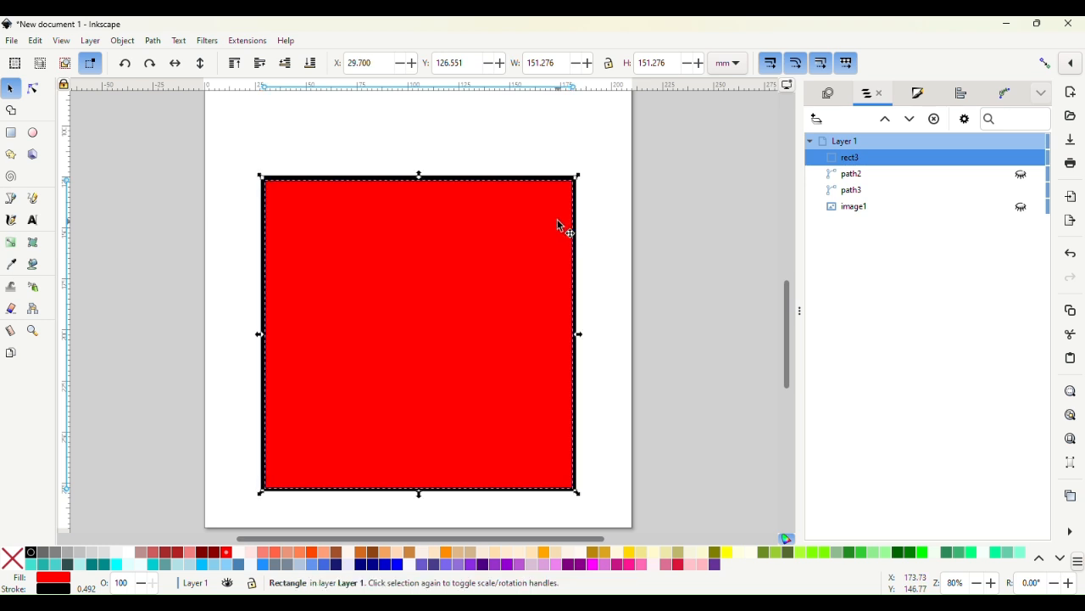
Step: Lower the red square beneath the traced logo and flatten the two overlapping shapes
left_click(311, 66)
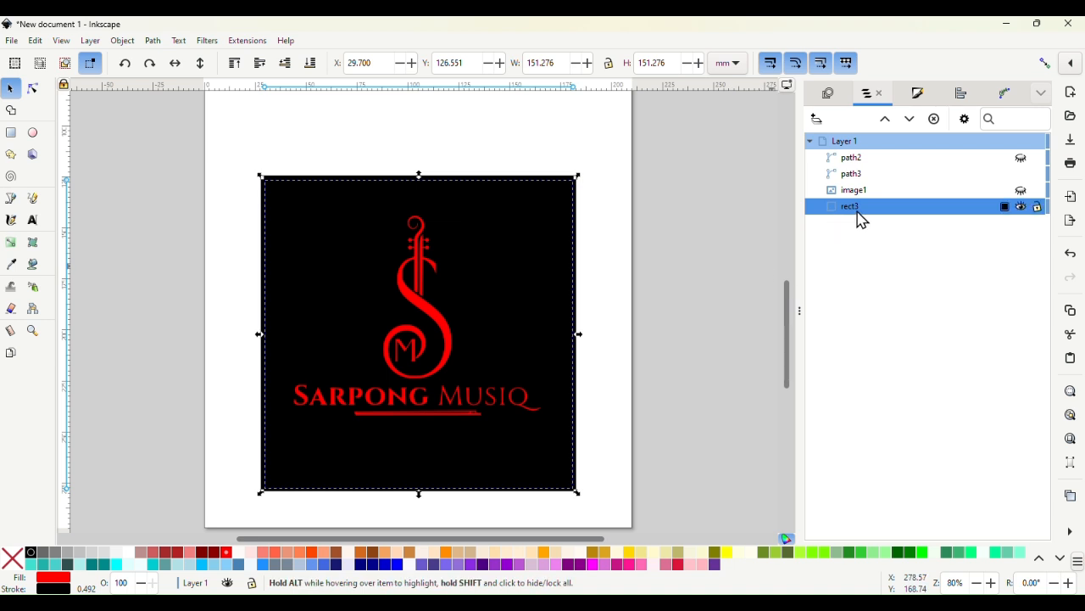
left_click(535, 289, "shift")
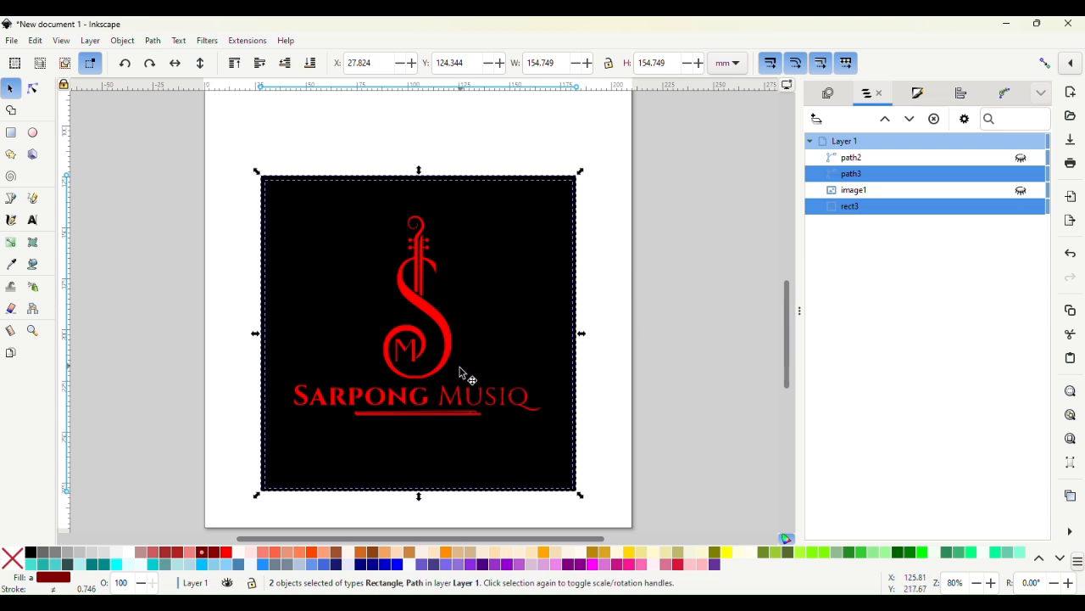
left_click(152, 42)
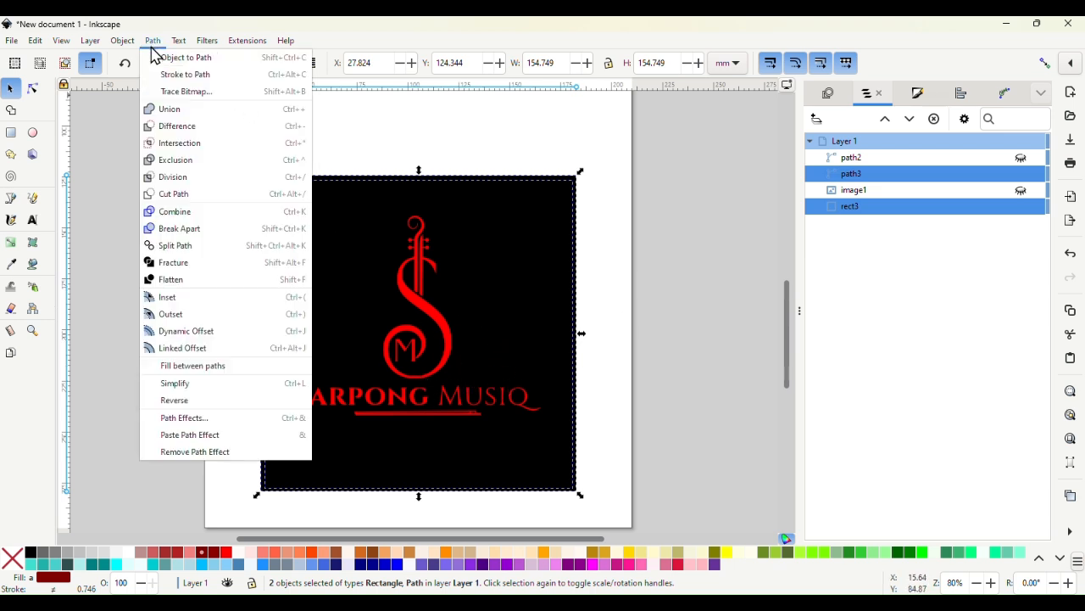
left_click(192, 280)
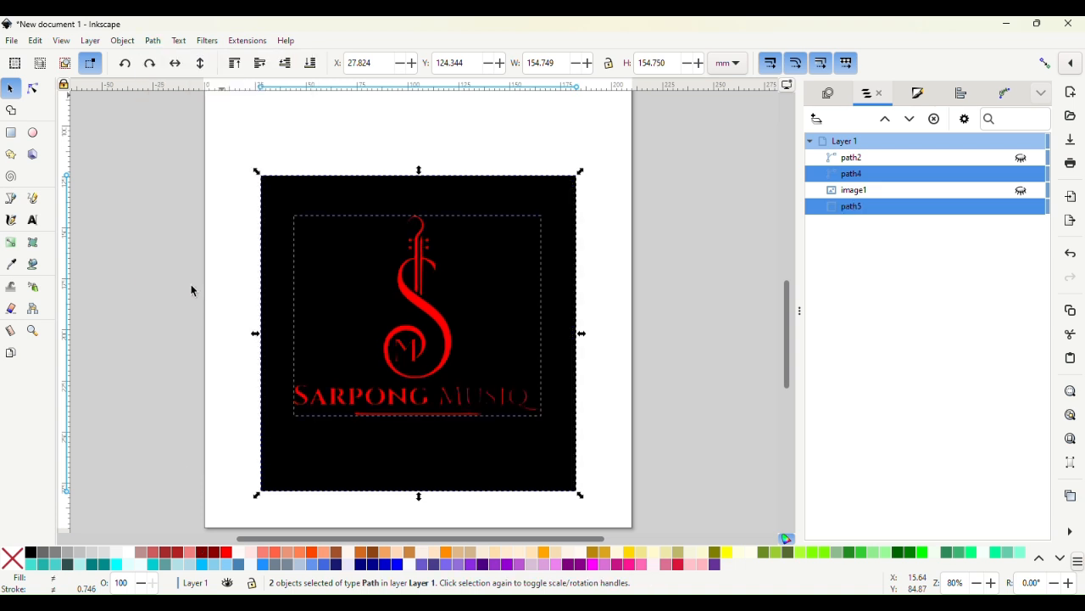
left_click(599, 295)
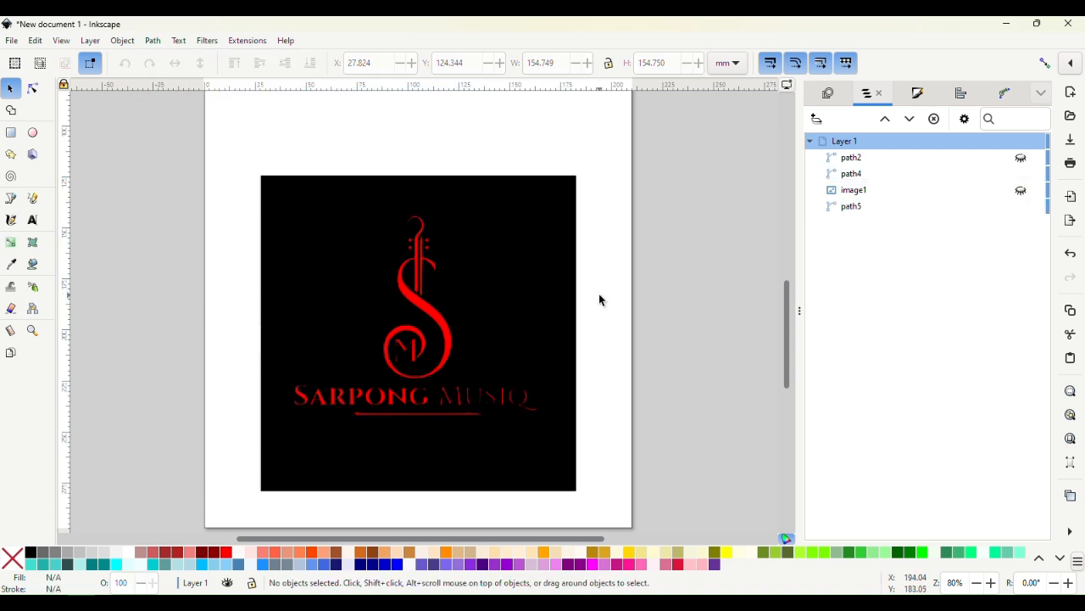
Step: Move the flattened black background off the page, leaving the red logo shape in place
left_click(520, 315)
left_click_drag(526, 317, 176, 269)
left_click_drag(125, 246, 126, 246)
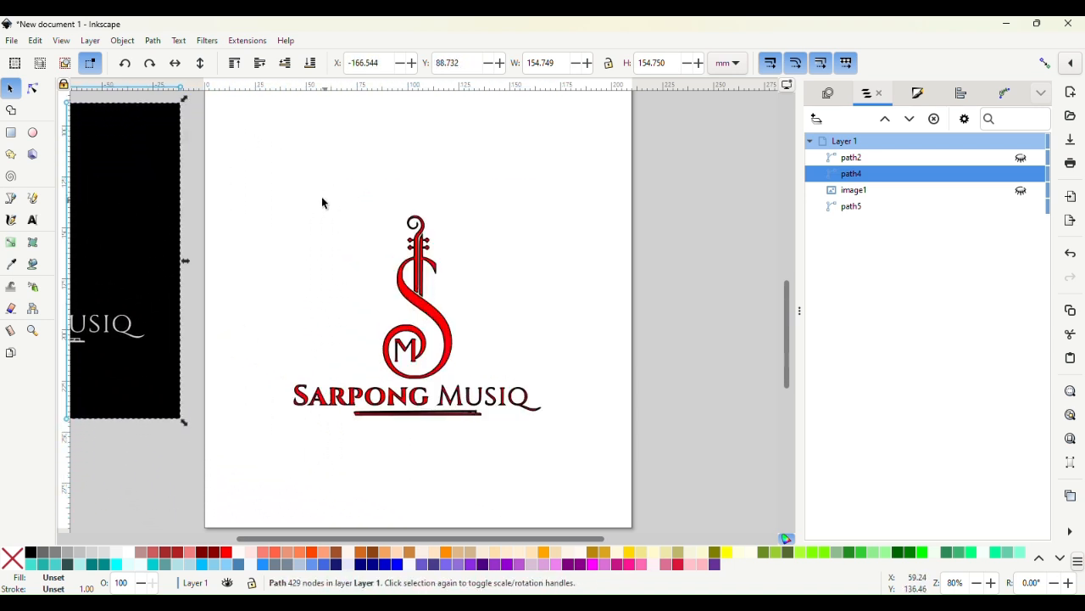
Step: Select the red logo shape and switch its measurement units to inches
left_click_drag(273, 197, 556, 432)
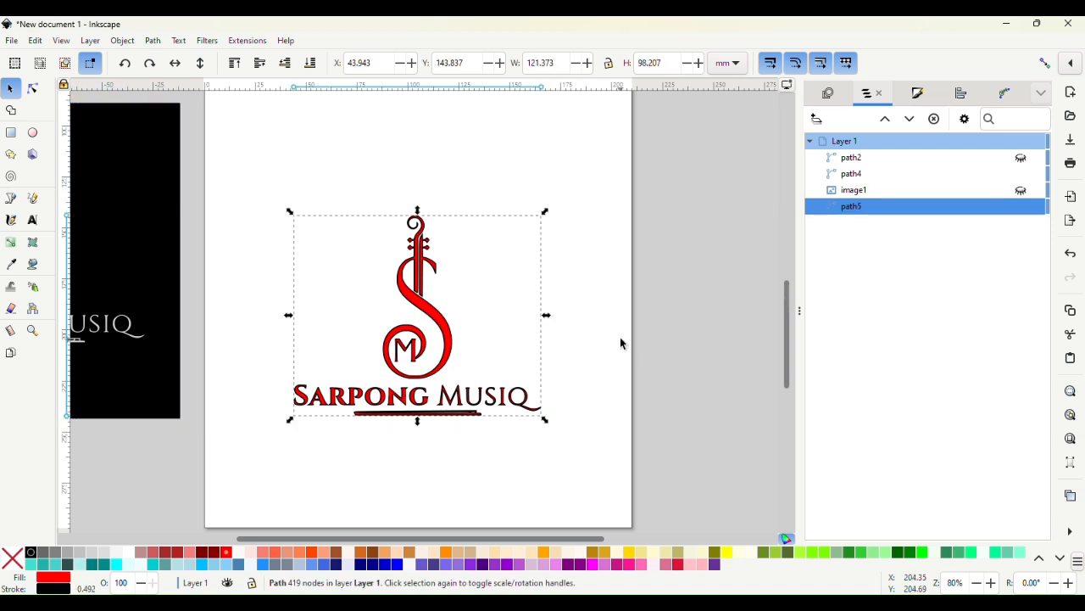
left_click(738, 68)
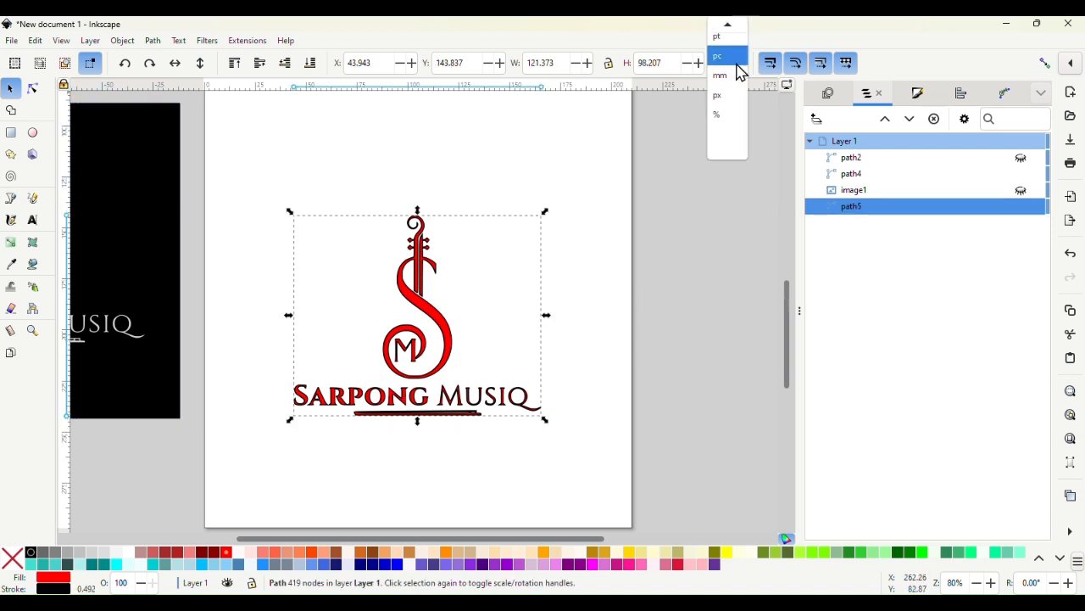
left_click(730, 51)
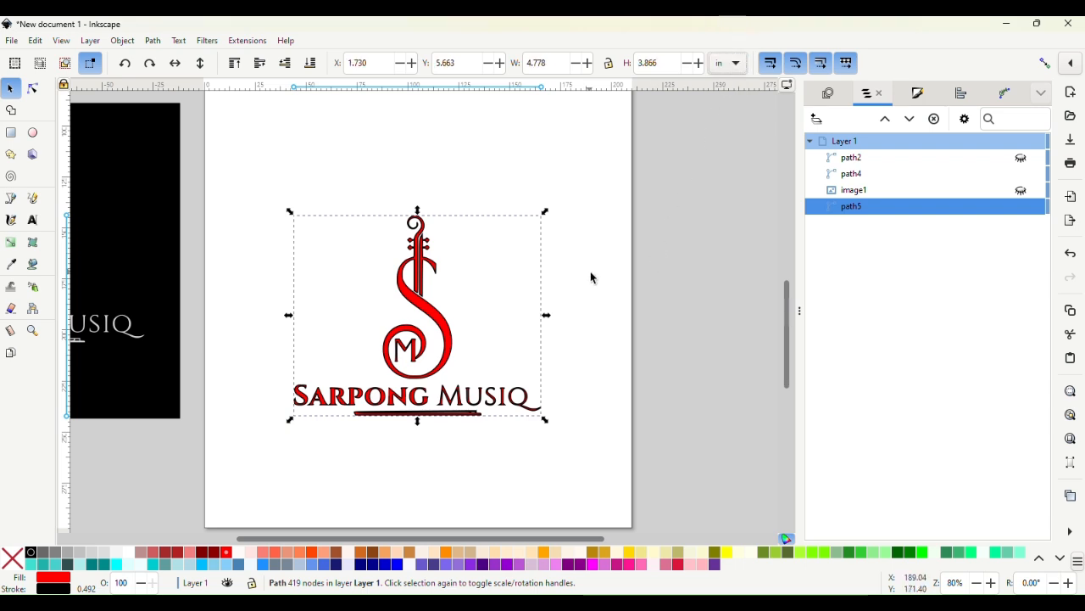
Step: Remove the red fill from the logo shape, keeping only its black outline
scroll(437, 328, "up", 6)
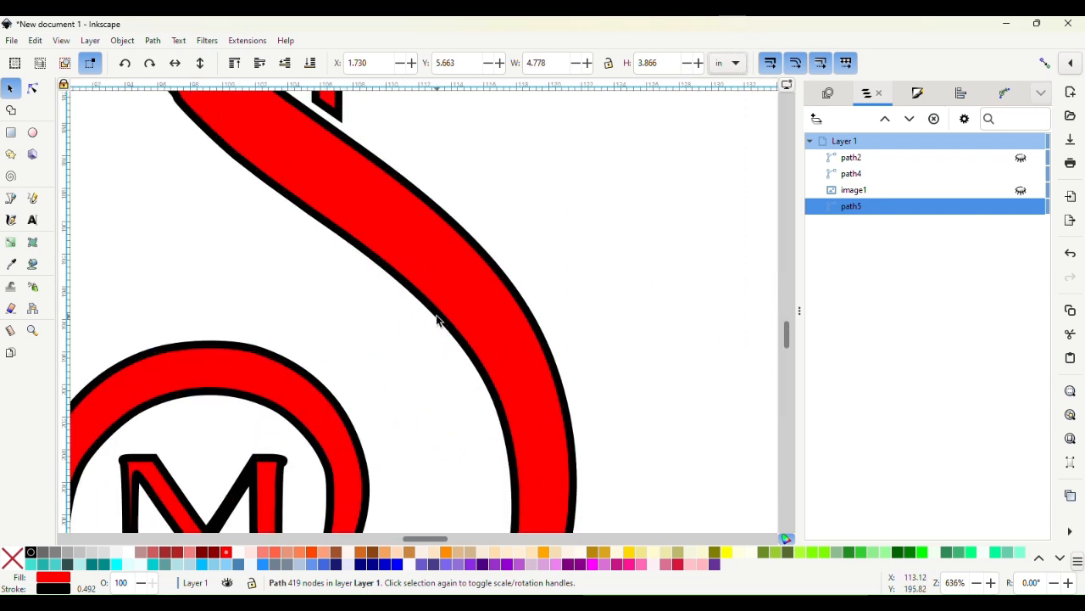
scroll(438, 321, "down", 1)
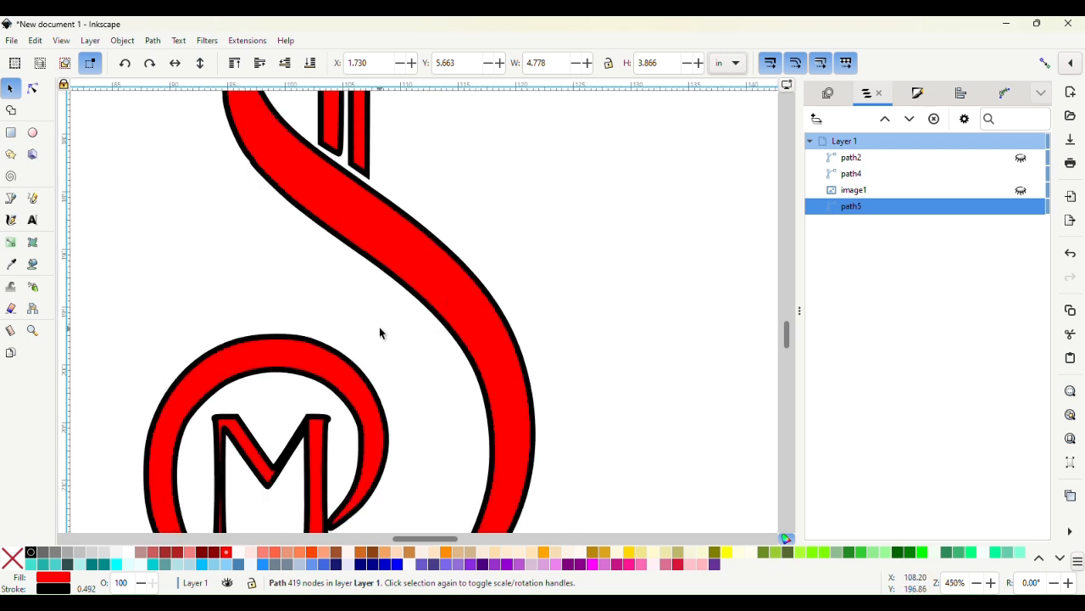
scroll(381, 332, "down", 5)
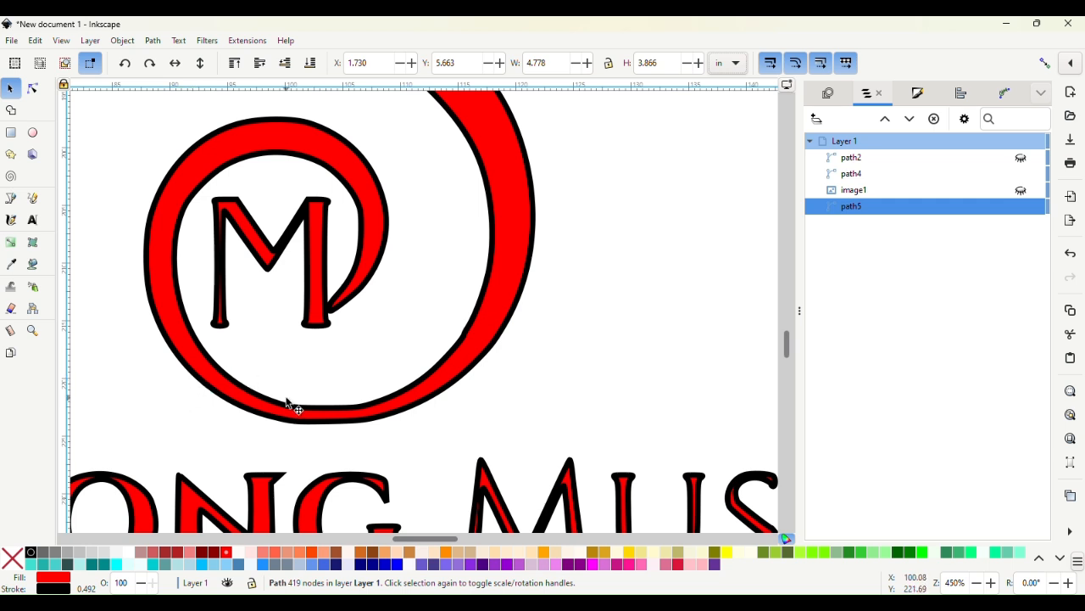
scroll(513, 217, "up", 5)
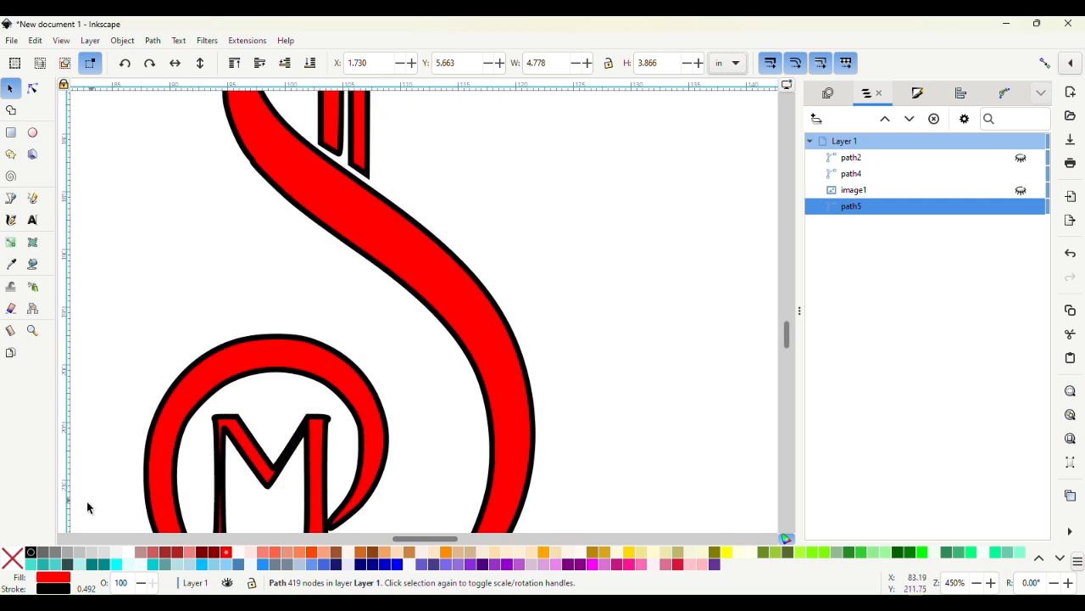
left_click(11, 560)
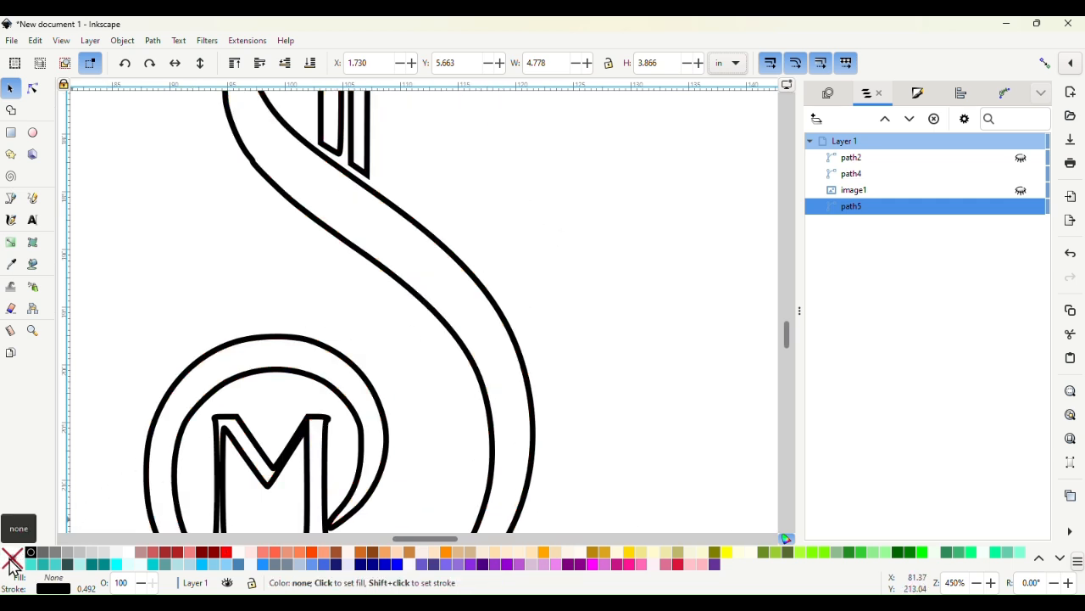
Step: Set the logo outline's stroke width to 0.200 mm and deselect it
scroll(229, 343, "down", 2)
scroll(229, 344, "up", 3)
scroll(228, 330, "left", 3)
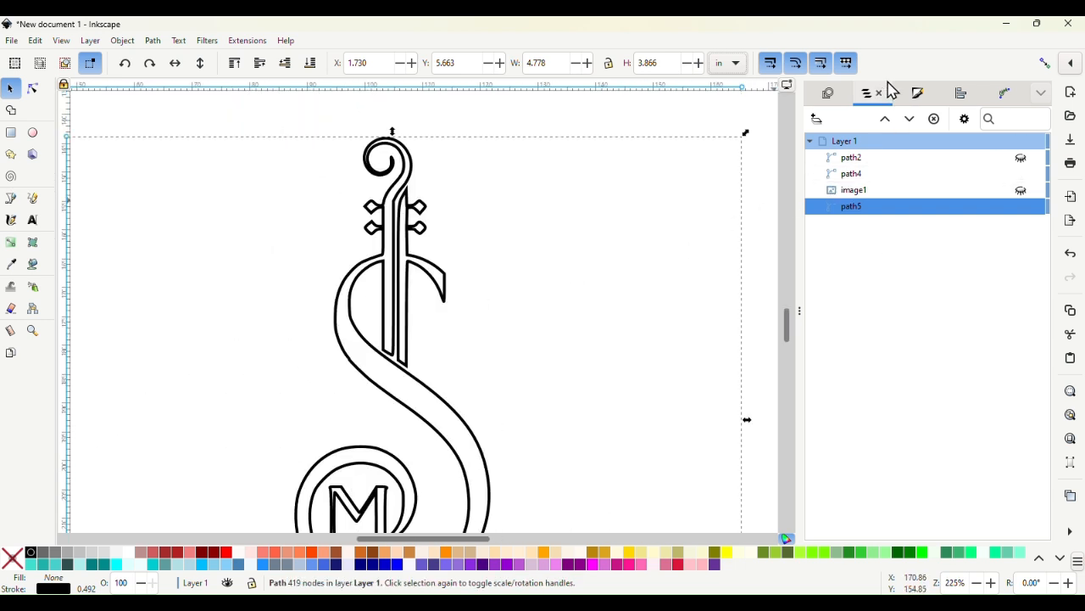
left_click(915, 94)
left_click(939, 119)
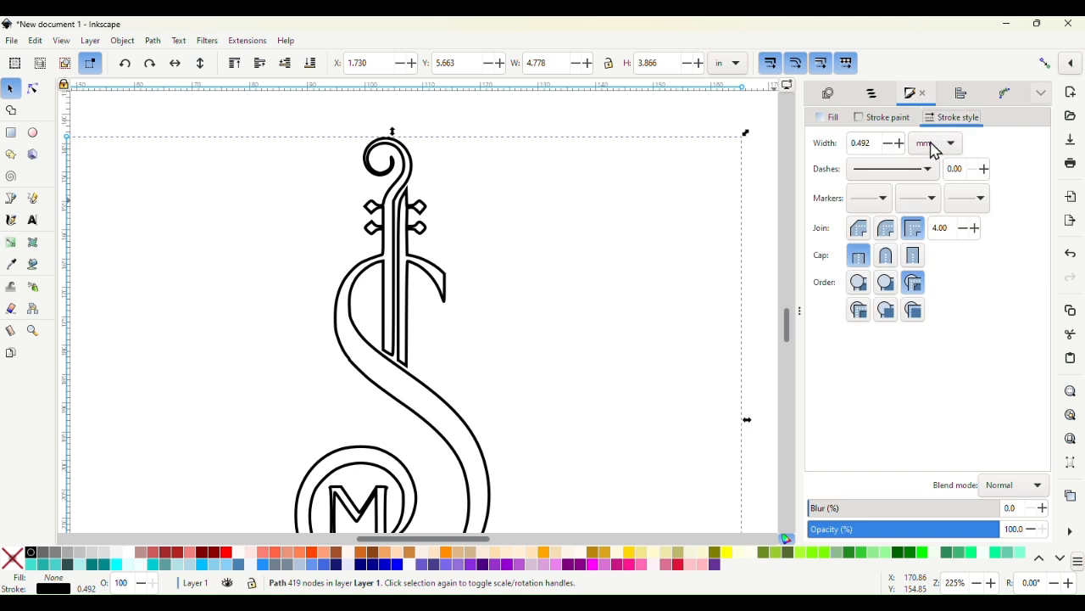
left_click(888, 144)
left_click(888, 144)
left_click(889, 144)
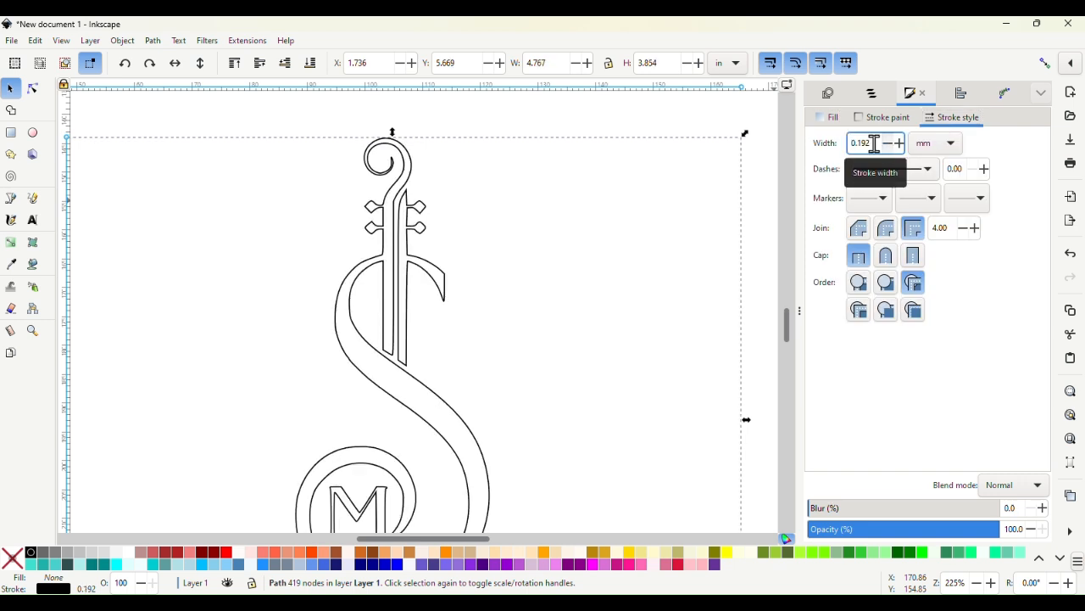
double_click(874, 144)
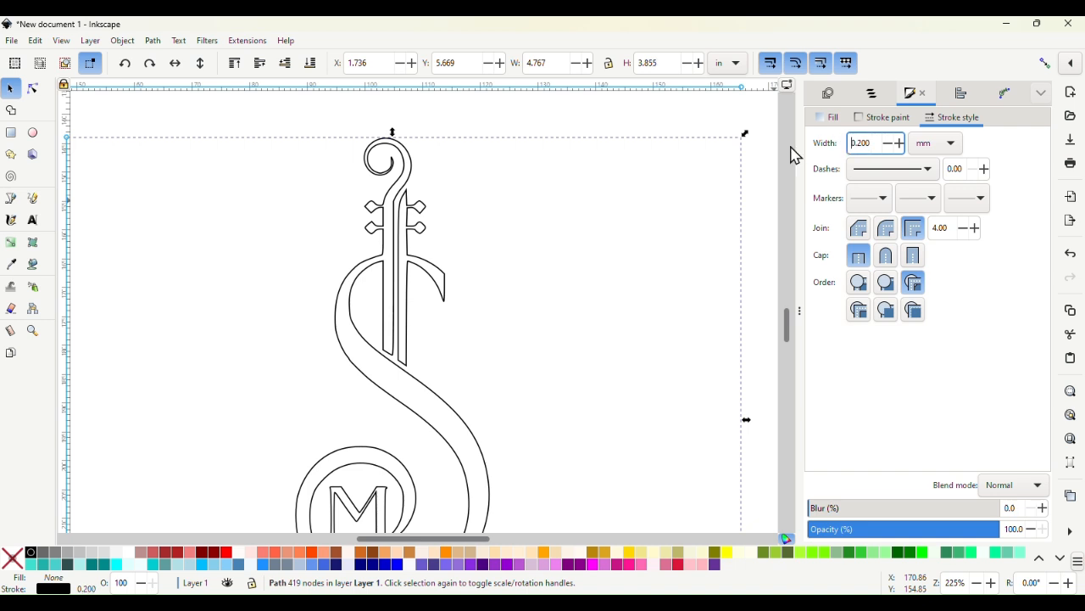
left_click(683, 261)
Step: Examine the thinned outlines of the lettering, the bow underline and the S-shaped emblem
scroll(426, 257, "up", 2, "ctrl")
scroll(433, 249, "down", 15)
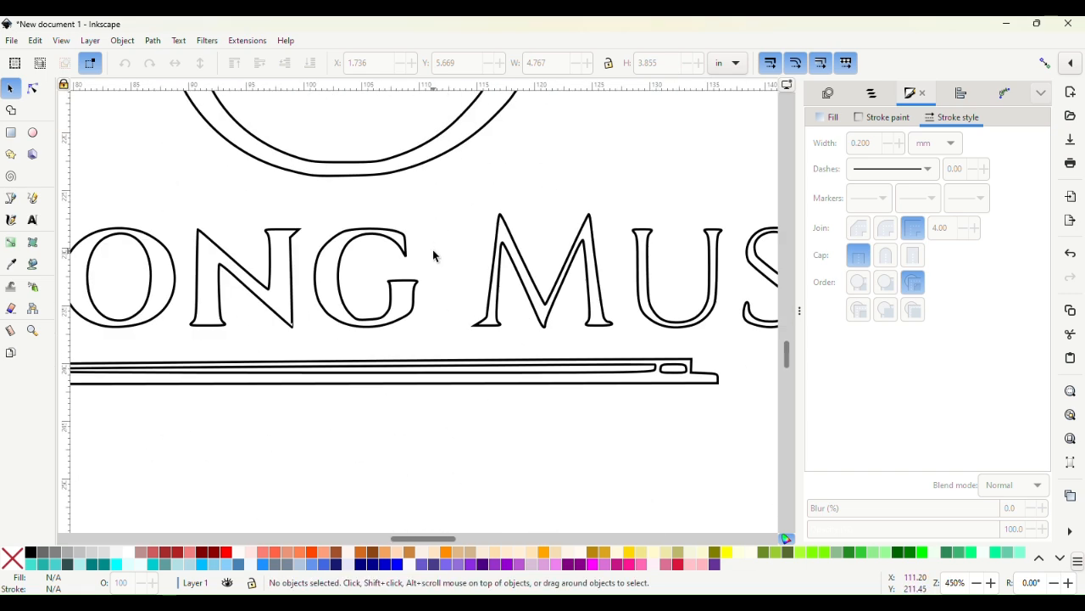
scroll(433, 256, "down", 2, "ctrl")
scroll(433, 255, "up", 2)
scroll(433, 255, "left", 2, "shift")
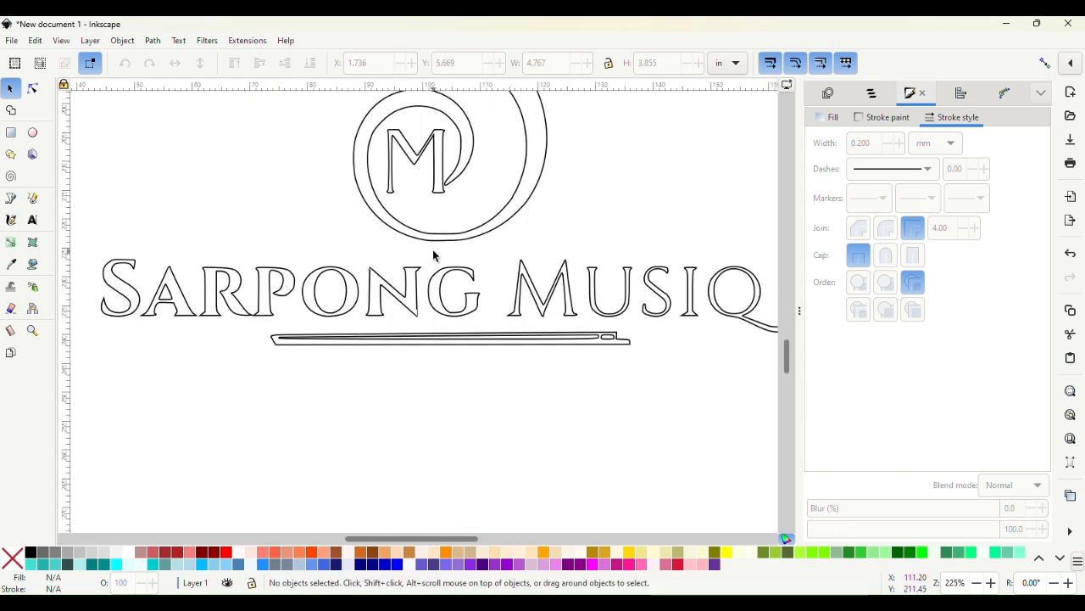
scroll(433, 250, "down", 1, "ctrl")
scroll(432, 251, "up", 6)
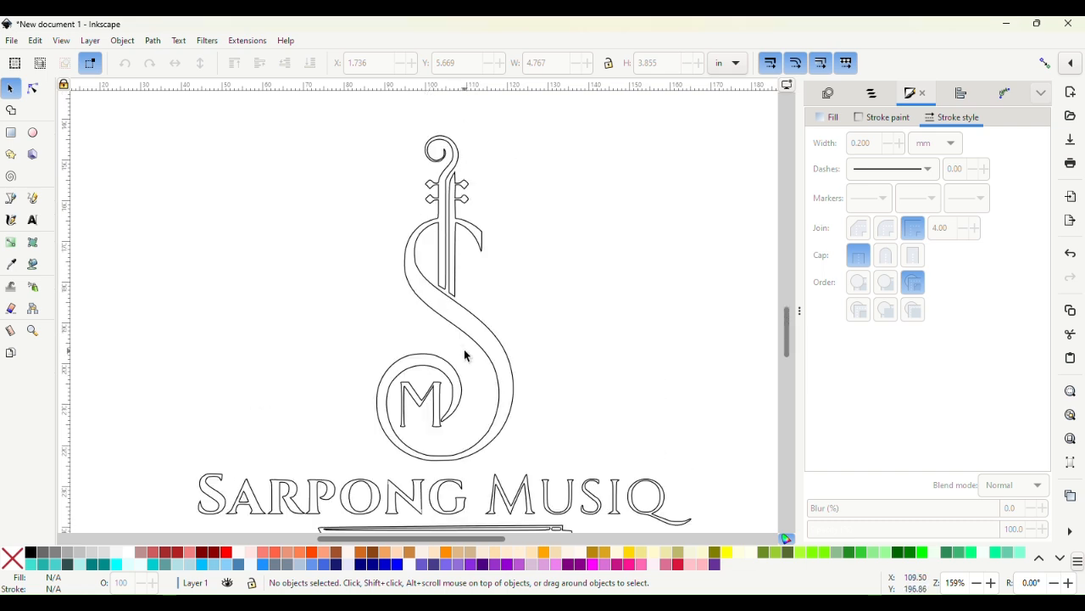
scroll(463, 381, "up", 3, "ctrl")
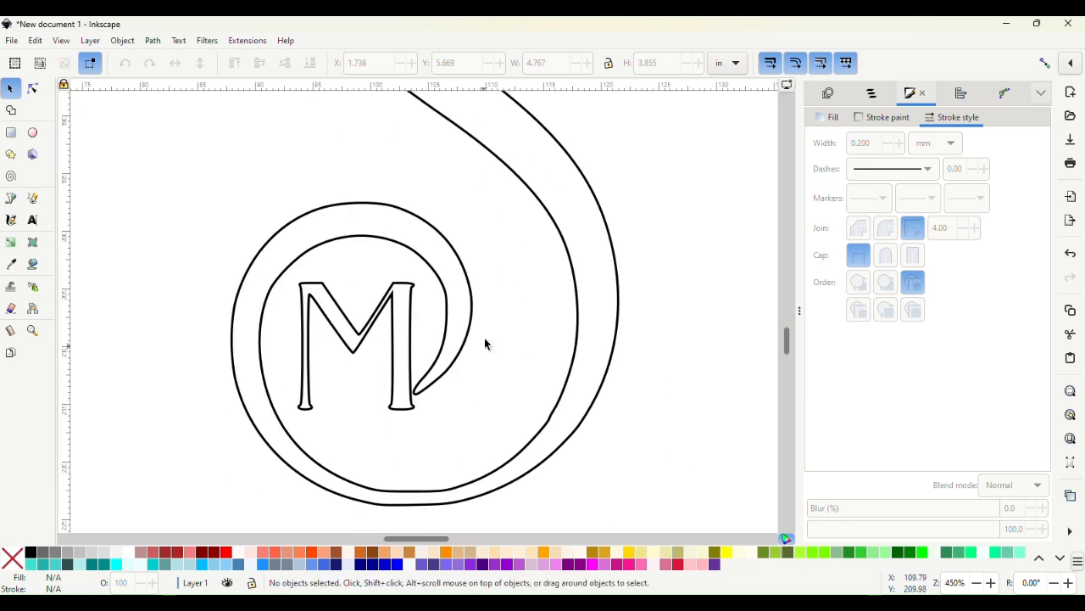
Step: Display the logo path's nodes and examine them across the emblem and the lettering
left_click(32, 89)
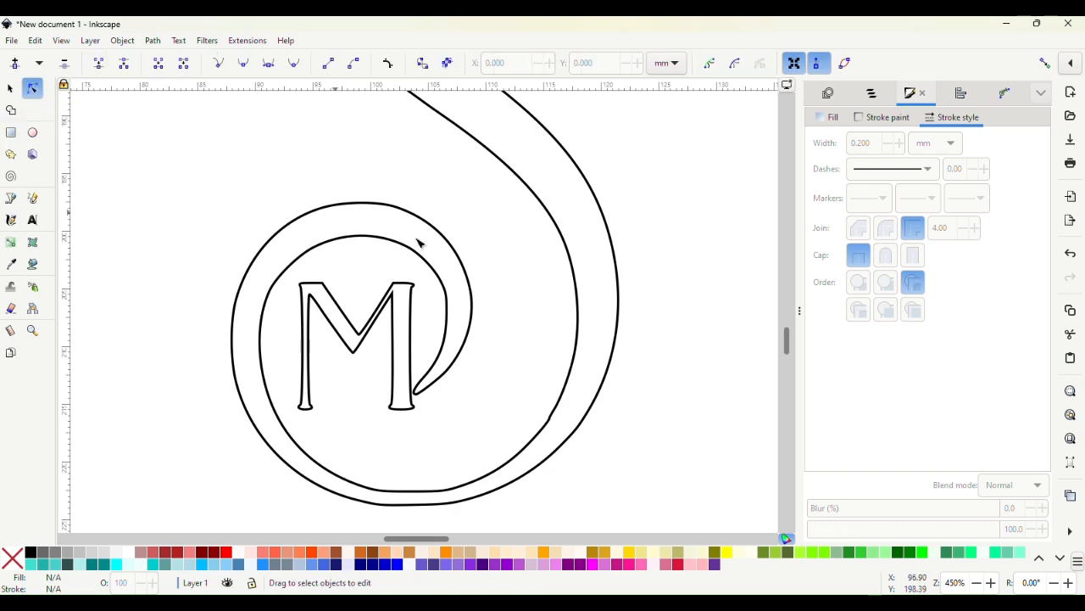
left_click(464, 264)
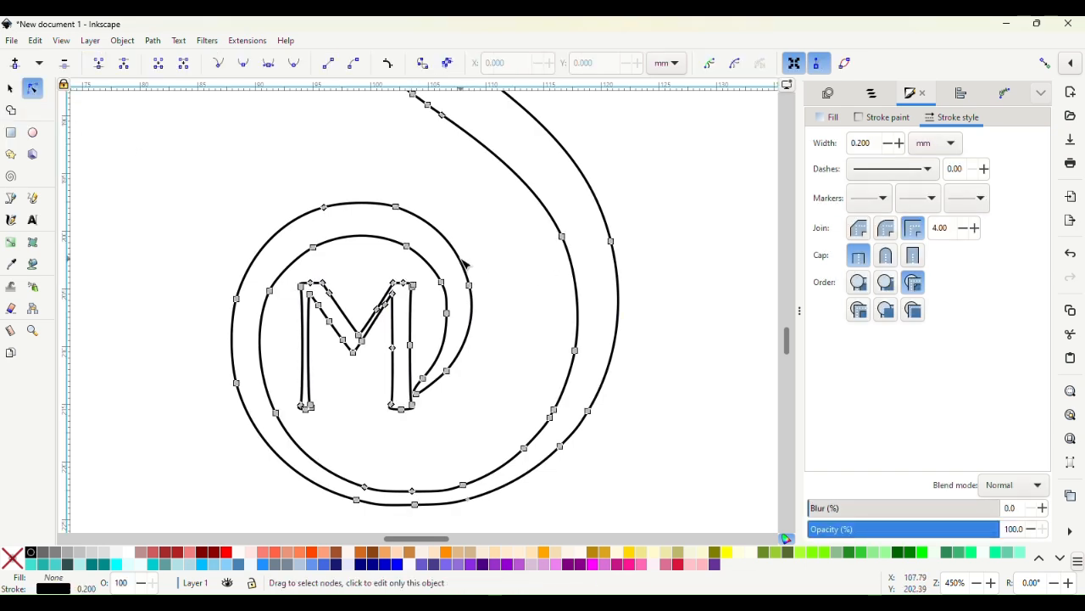
scroll(468, 258, "up", 10)
scroll(468, 257, "down", 3, "ctrl")
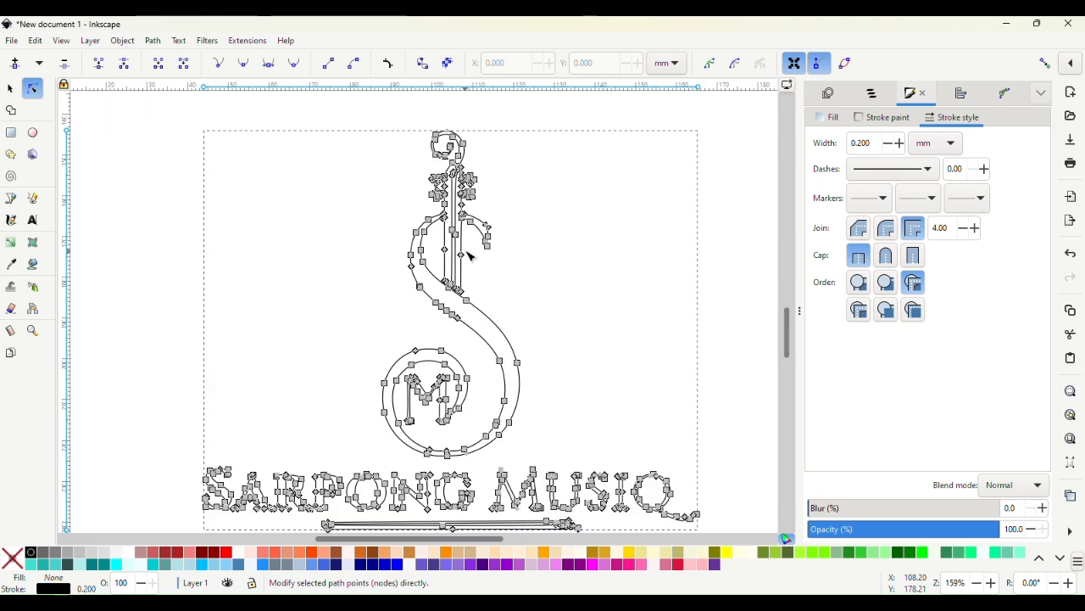
scroll(424, 297, "down", 3)
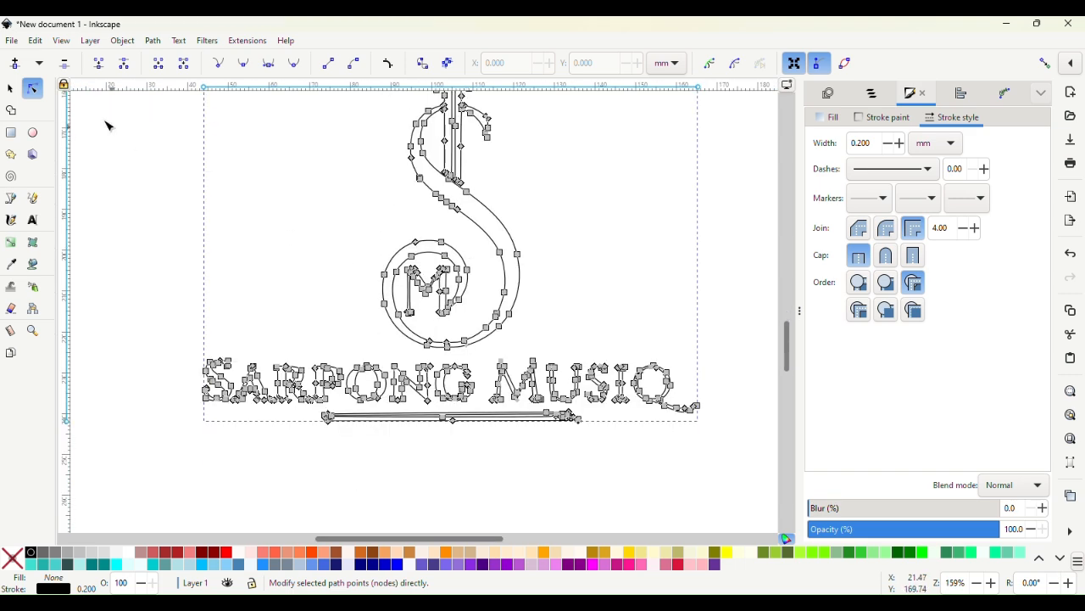
Step: Fracture the whole logo outline into separate path pieces
left_click(10, 89)
scroll(290, 257, "up", 3)
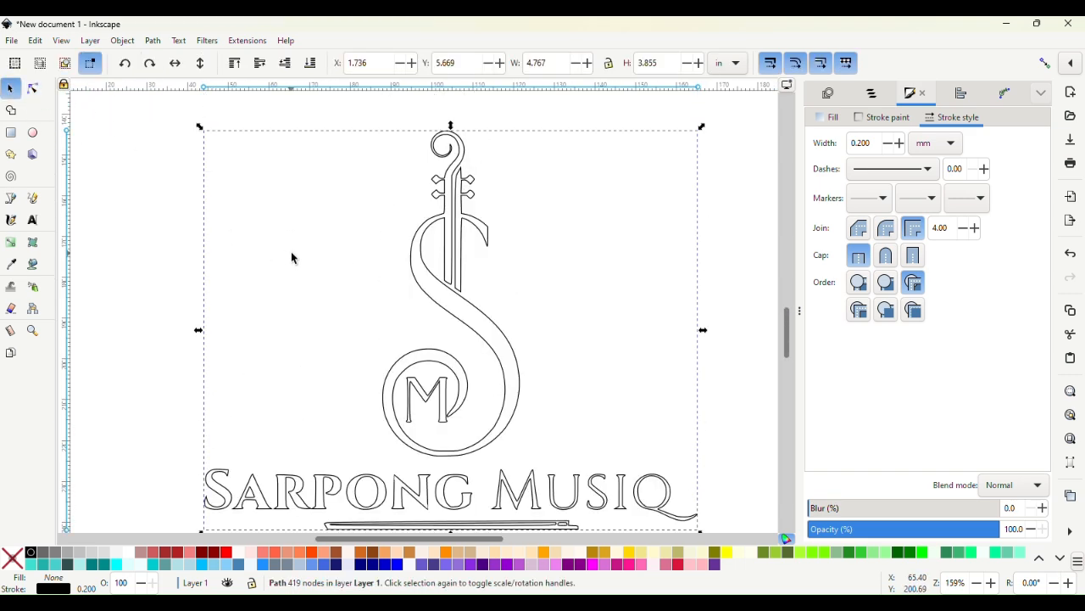
left_click(153, 41)
left_click(177, 261)
scroll(191, 386, "down", 2)
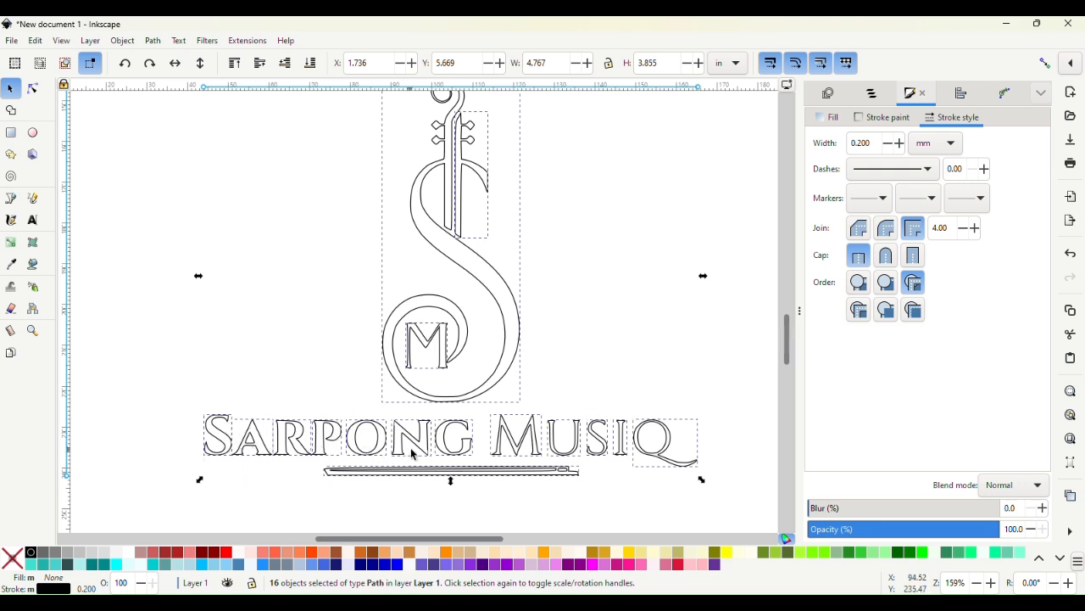
Step: Move the small M out of the emblem's spiral to test its separation, and undo the move
left_click(412, 356)
left_click(426, 343)
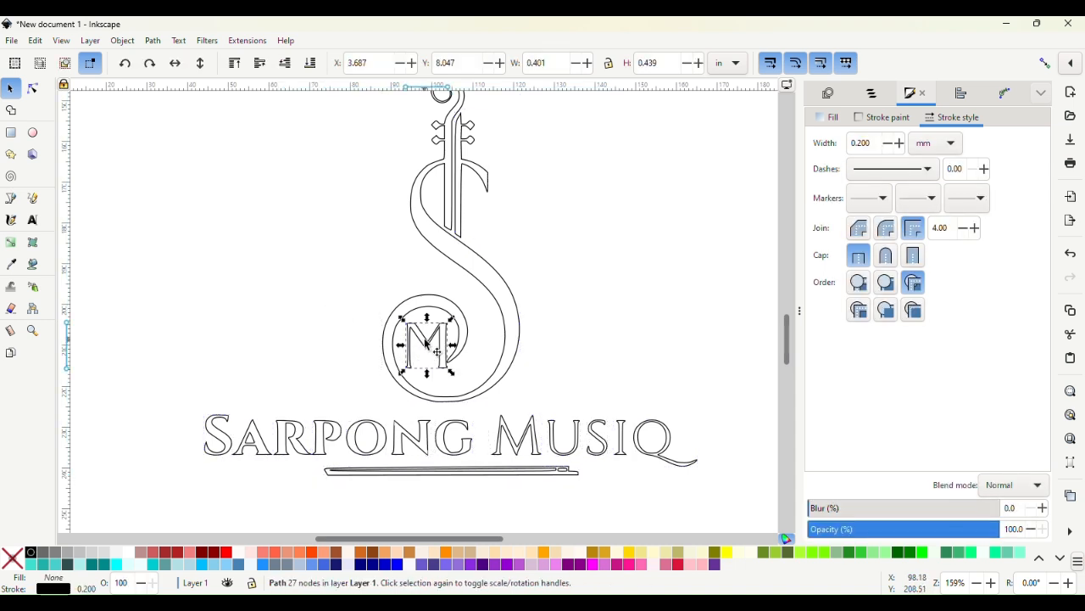
left_click_drag(425, 343, 235, 286)
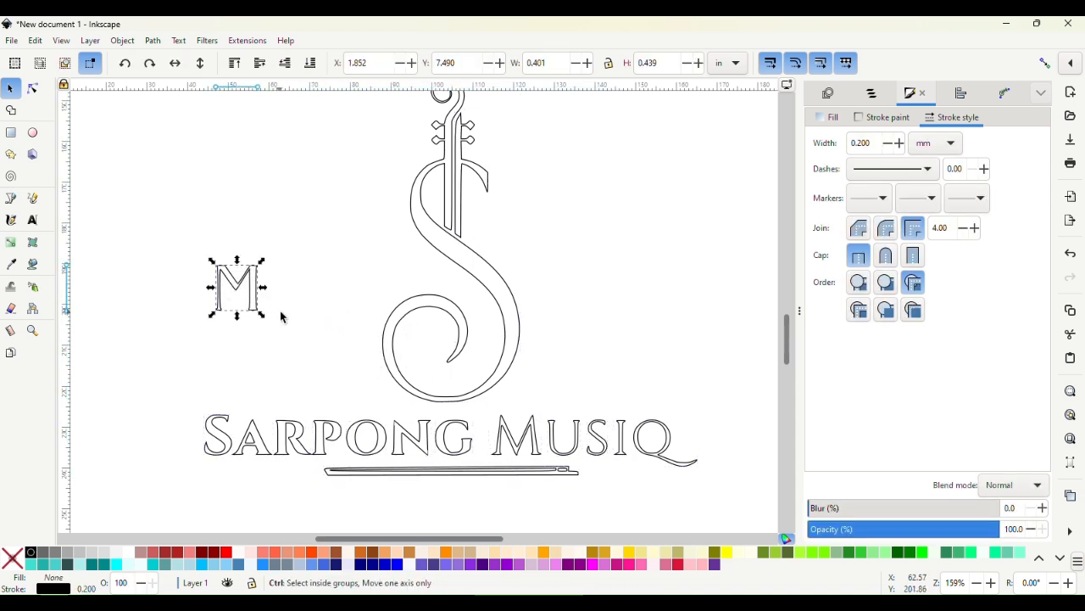
key("ctrl+z")
Step: Move the S-shaped body, the detached neck piece and the bow apart to test their separation, and undo these moves
left_click(434, 247)
left_click_drag(434, 248, 236, 220)
left_click_drag(485, 185, 583, 202)
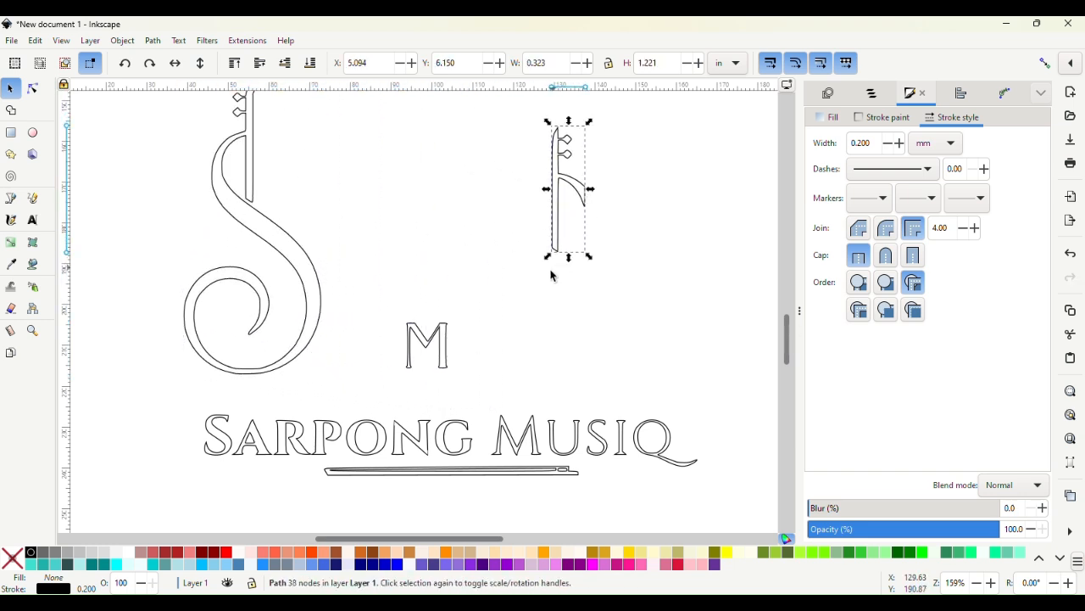
left_click(438, 472)
left_click_drag(437, 473, 443, 517)
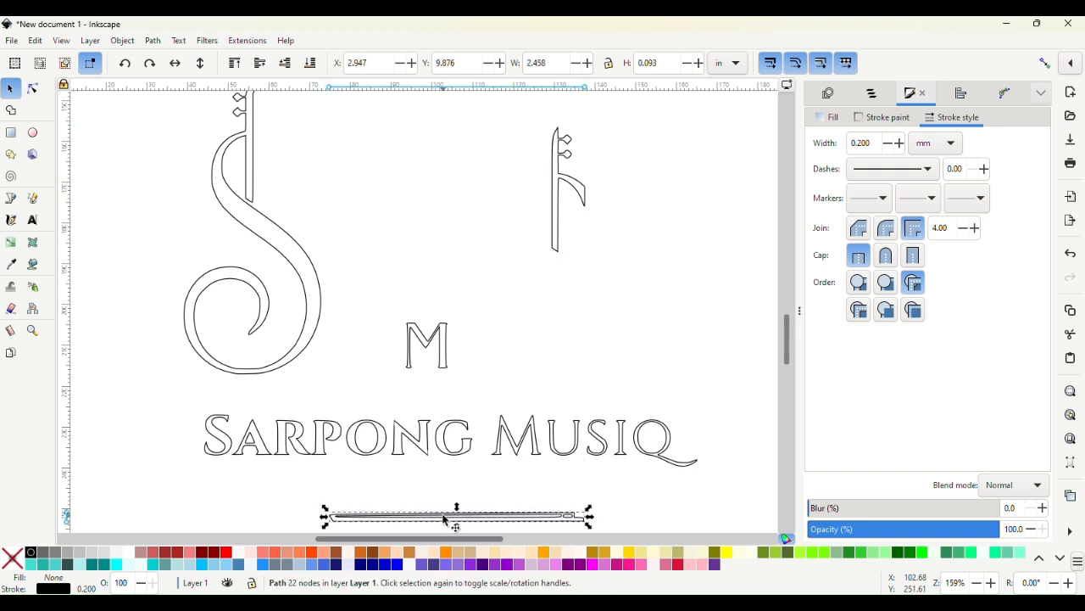
key("ctrl+z")
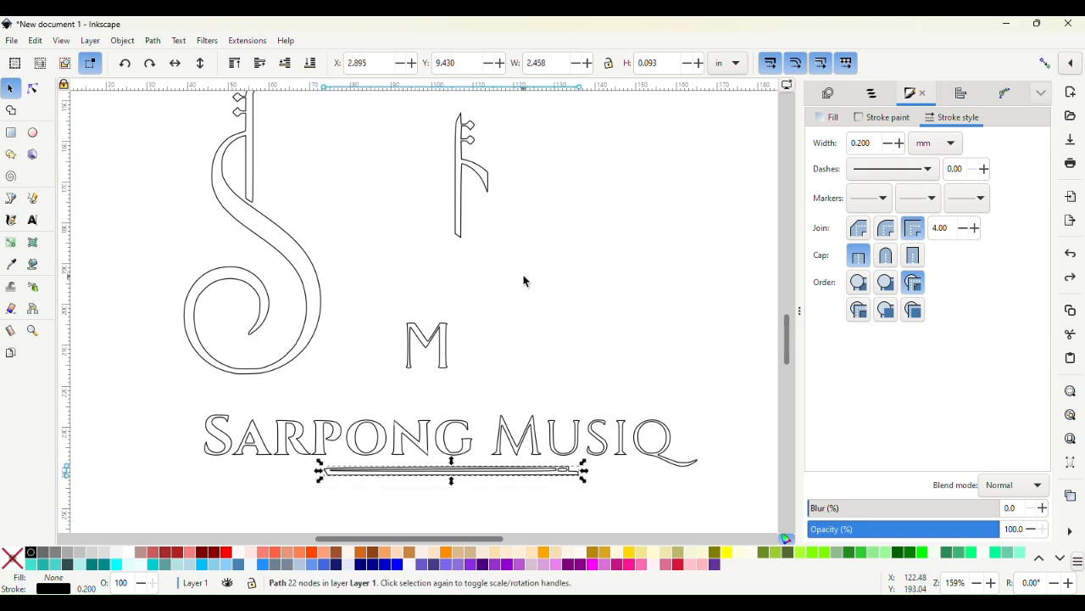
key("ctrl+z")
key("ctrl+z")
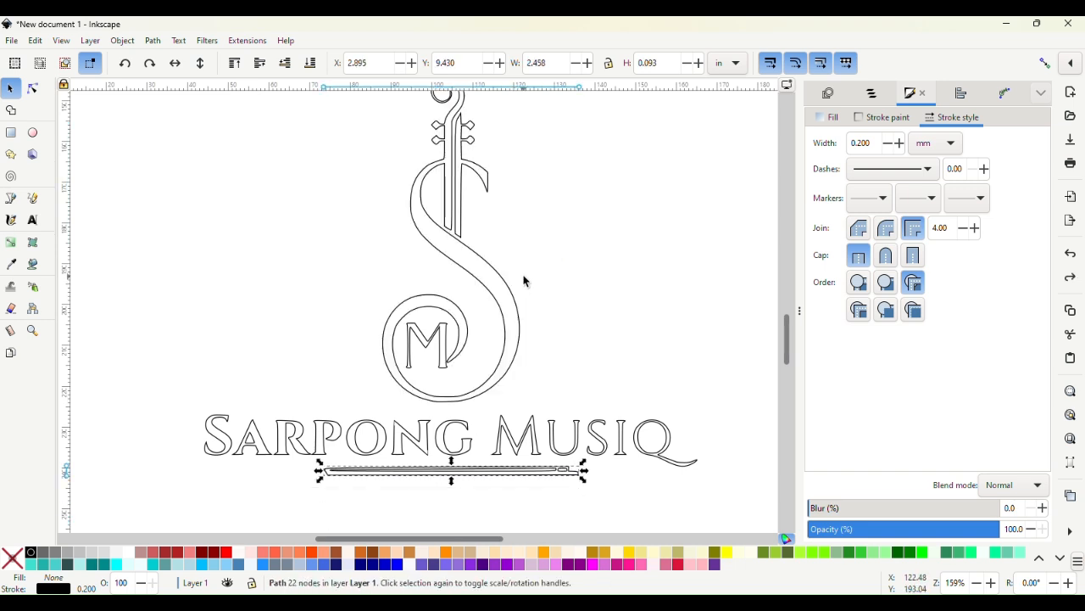
Step: Break the S-shaped body's path at the two nodes where its upper curve meets the neck
left_click(468, 273)
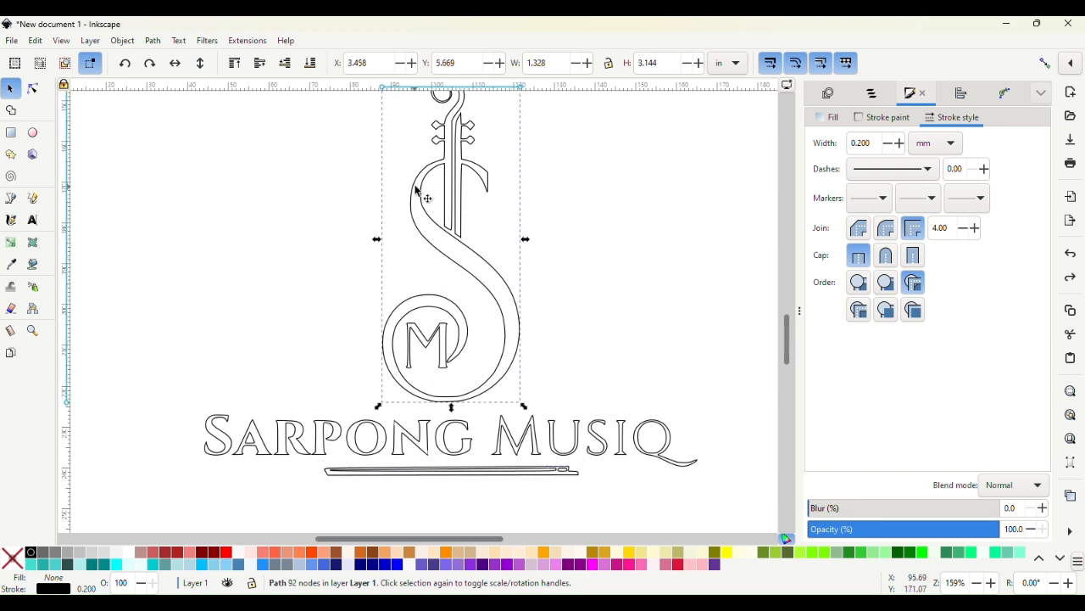
scroll(430, 188, "up", 2)
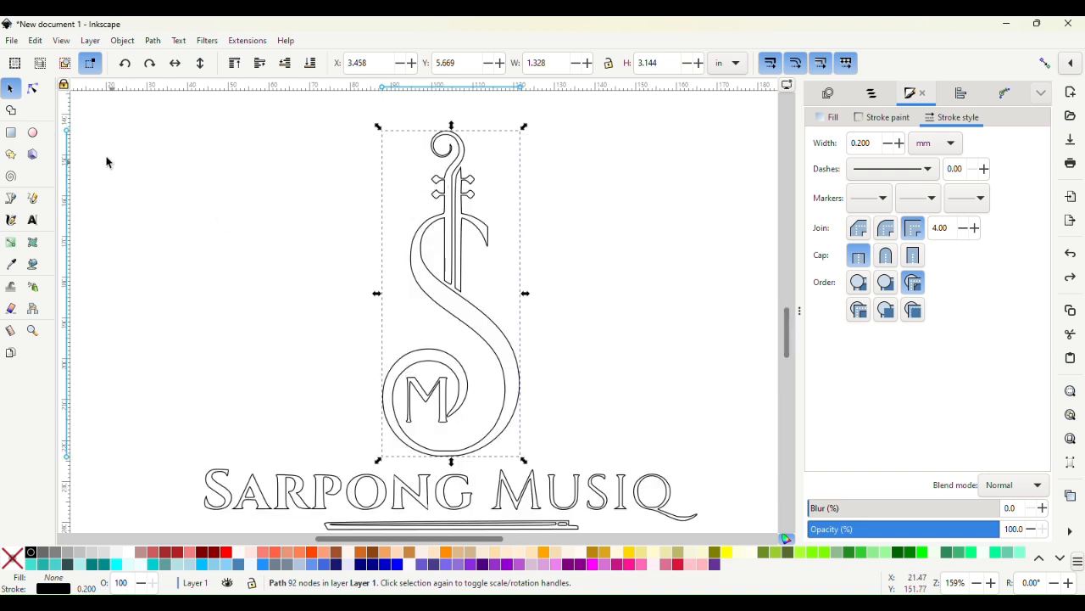
left_click(32, 88)
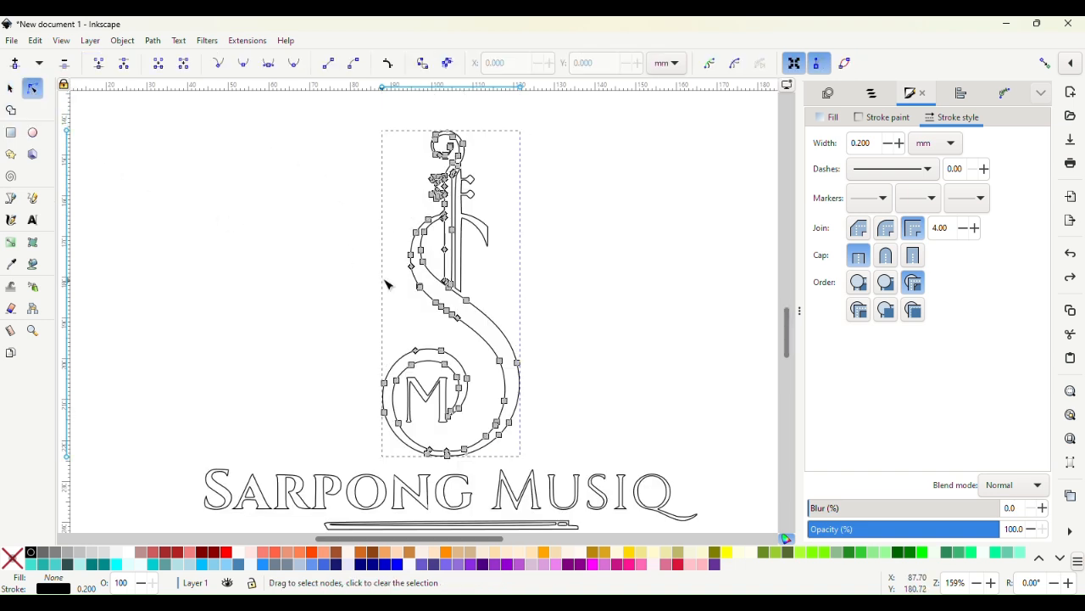
scroll(447, 235, "up", 2, "ctrl")
scroll(447, 235, "up", 7, "ctrl")
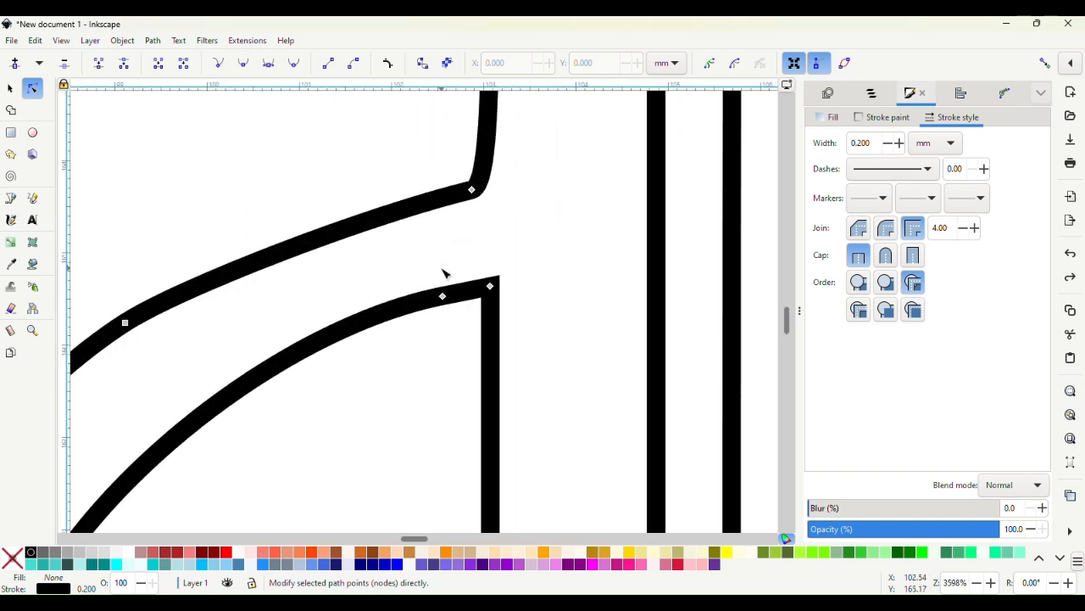
scroll(442, 350, "down", 2, "ctrl")
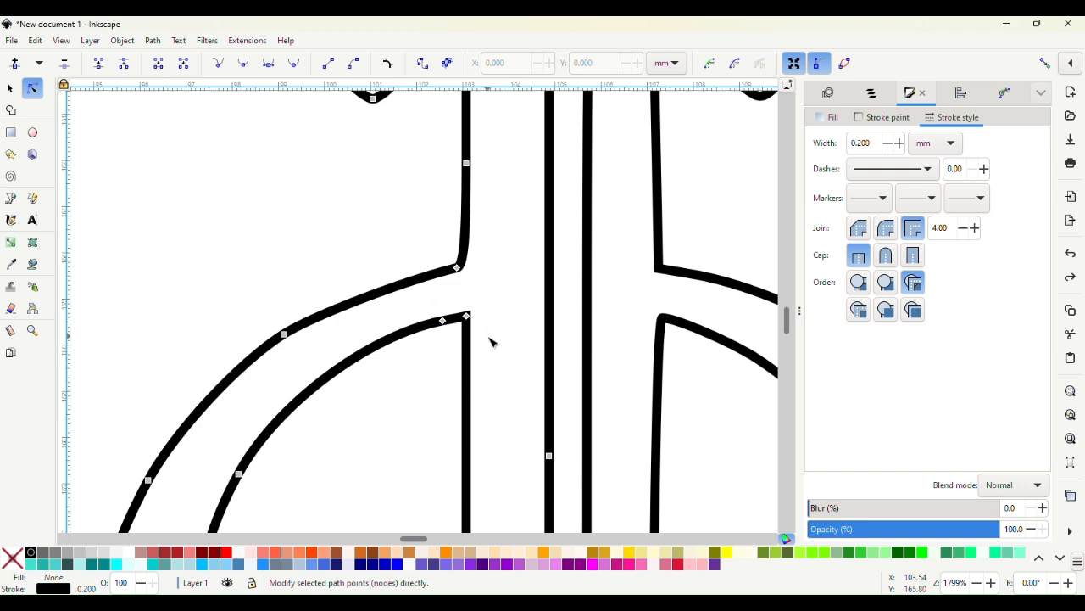
left_click_drag(488, 340, 458, 263)
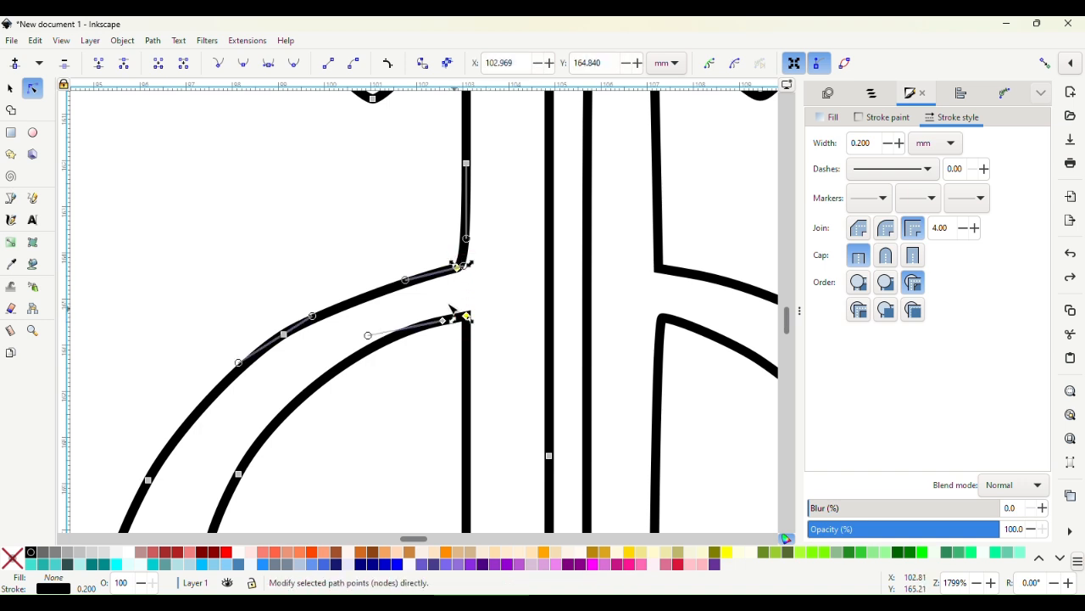
left_click(125, 69)
Step: Insert a node at the pointed tip of the spiral beside the M and break the path at that node
scroll(210, 231, "down", 3)
scroll(210, 228, "down", 10)
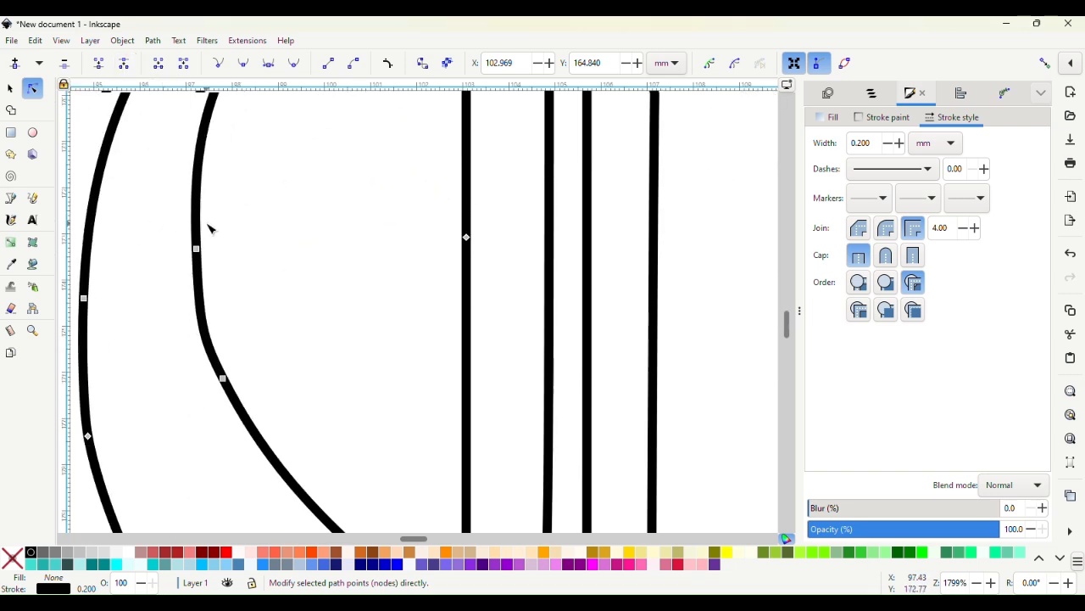
scroll(211, 222, "down", 2, "ctrl")
scroll(211, 223, "down", 8)
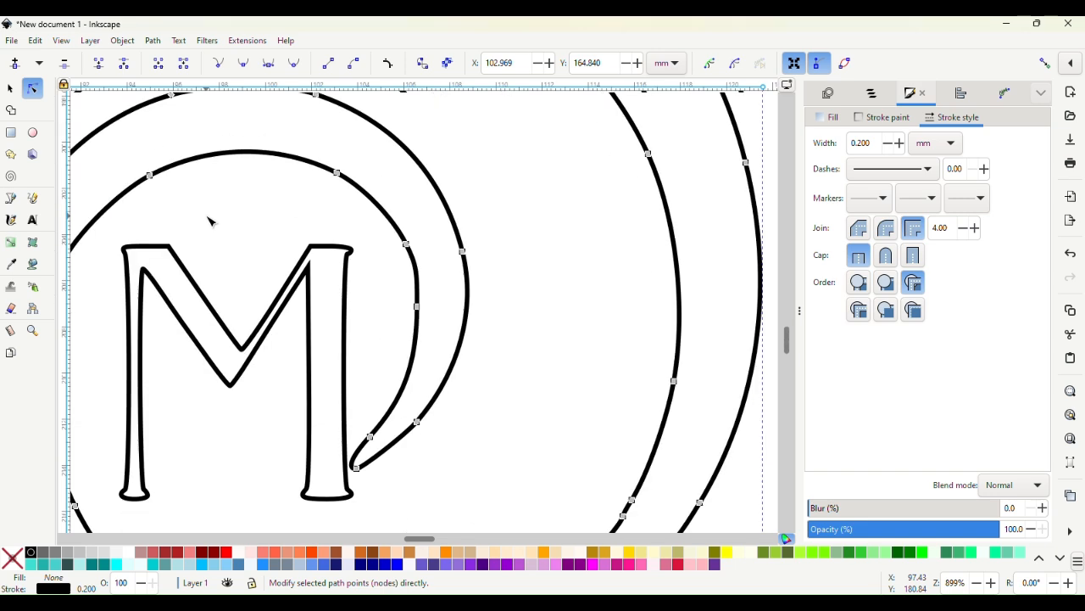
left_click_drag(211, 221, 358, 371)
scroll(360, 370, "up", 6, "ctrl")
scroll(361, 370, "up", 1, "ctrl")
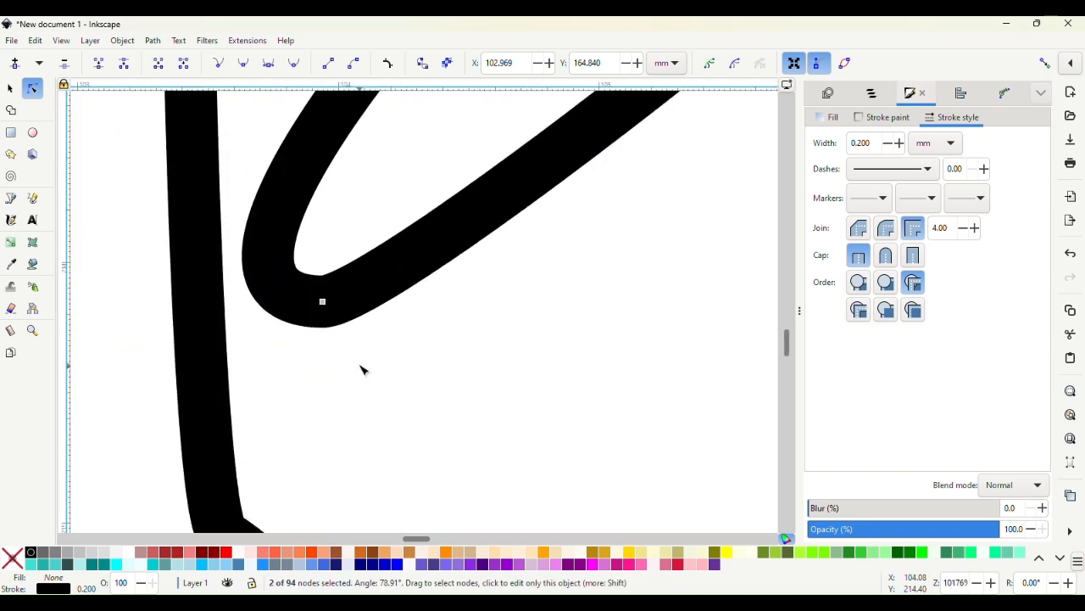
left_click(282, 300)
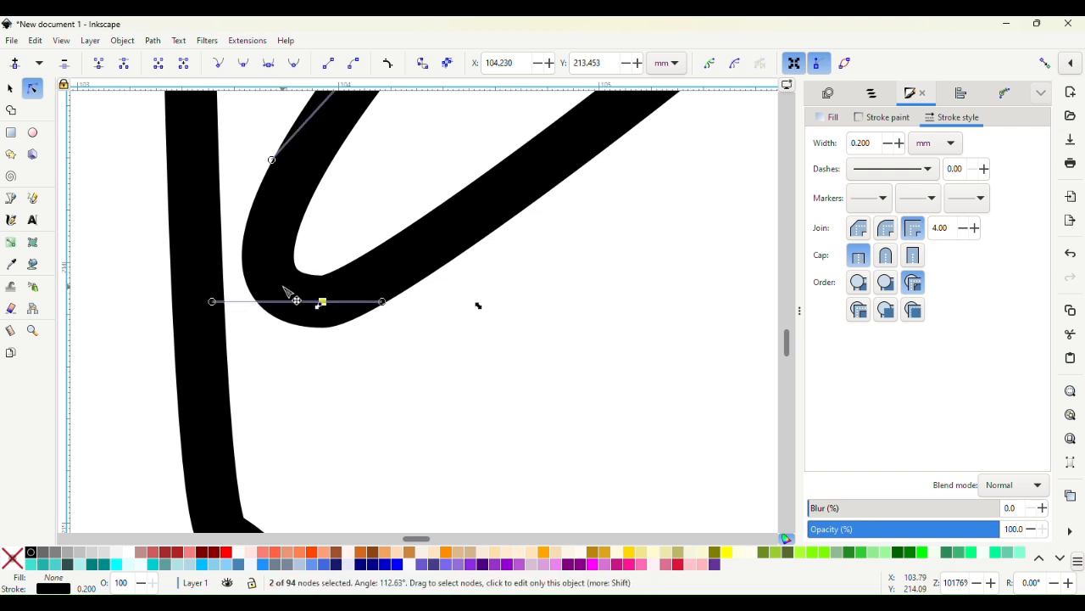
left_click(281, 291)
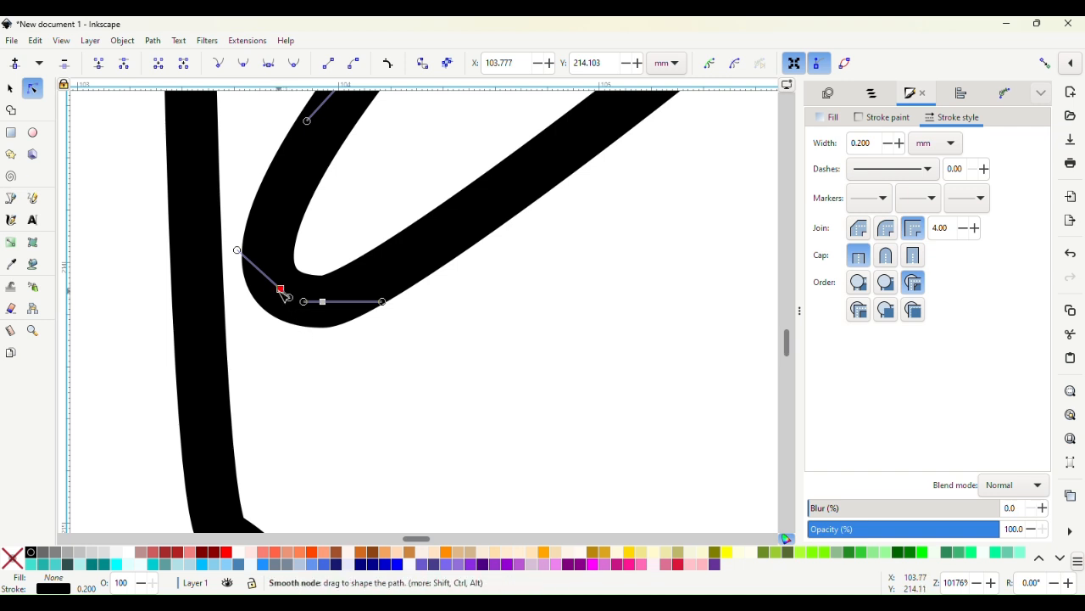
left_click(125, 71)
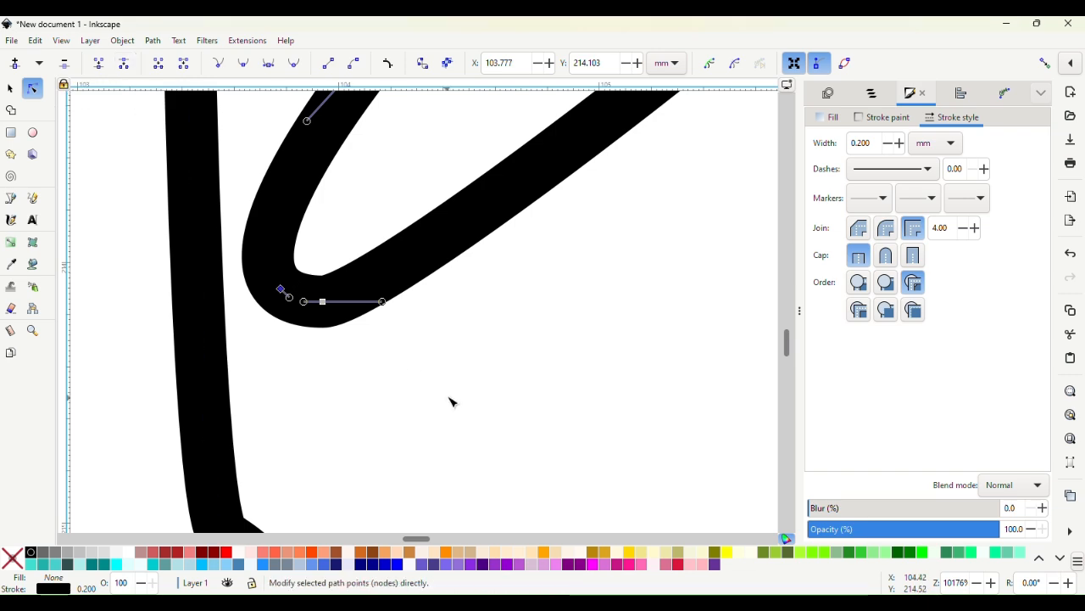
Step: Break apart the S-shaped body's path into separate paths and clear the selection
key("3")
scroll(451, 399, "down", 3)
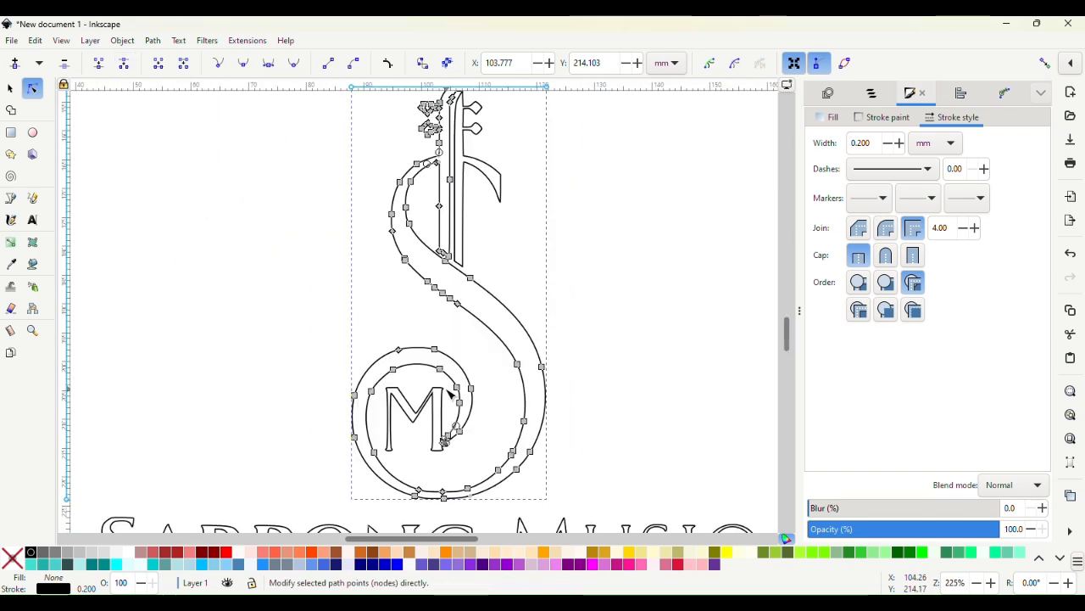
left_click(154, 42)
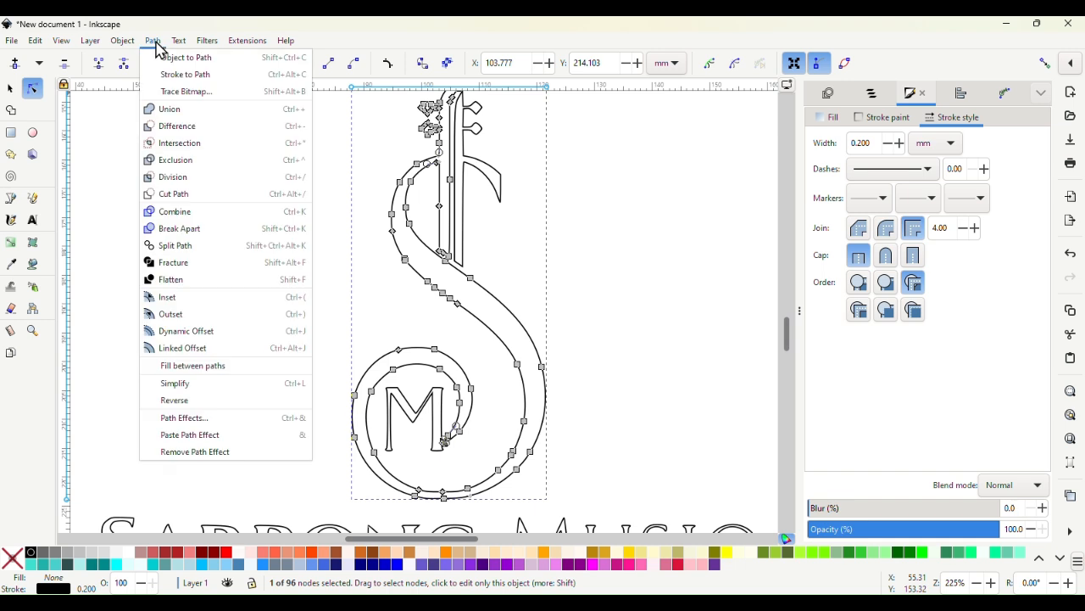
left_click(179, 229)
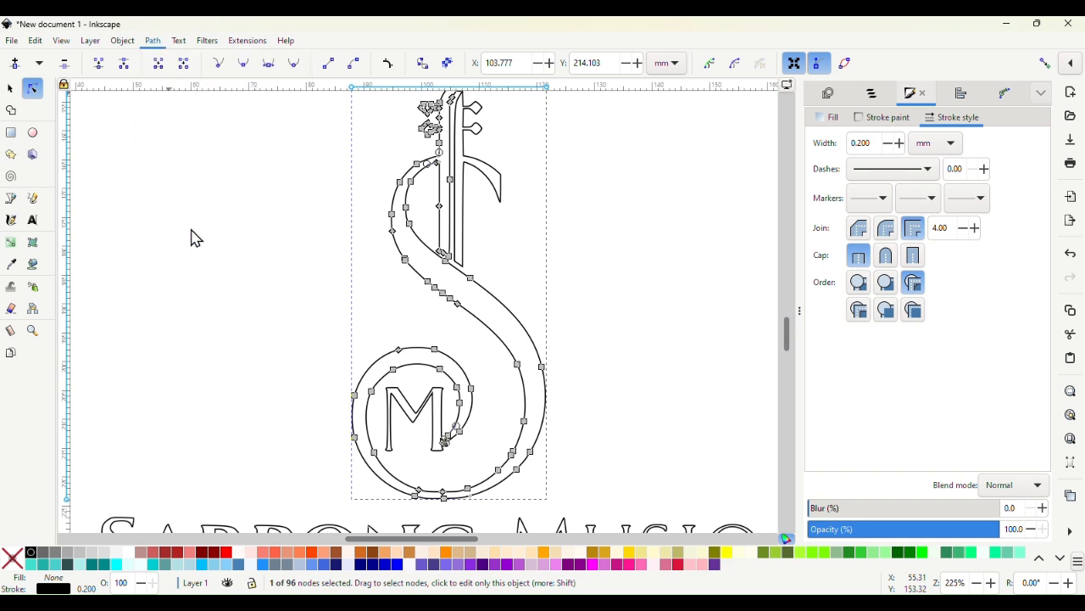
key("Escape")
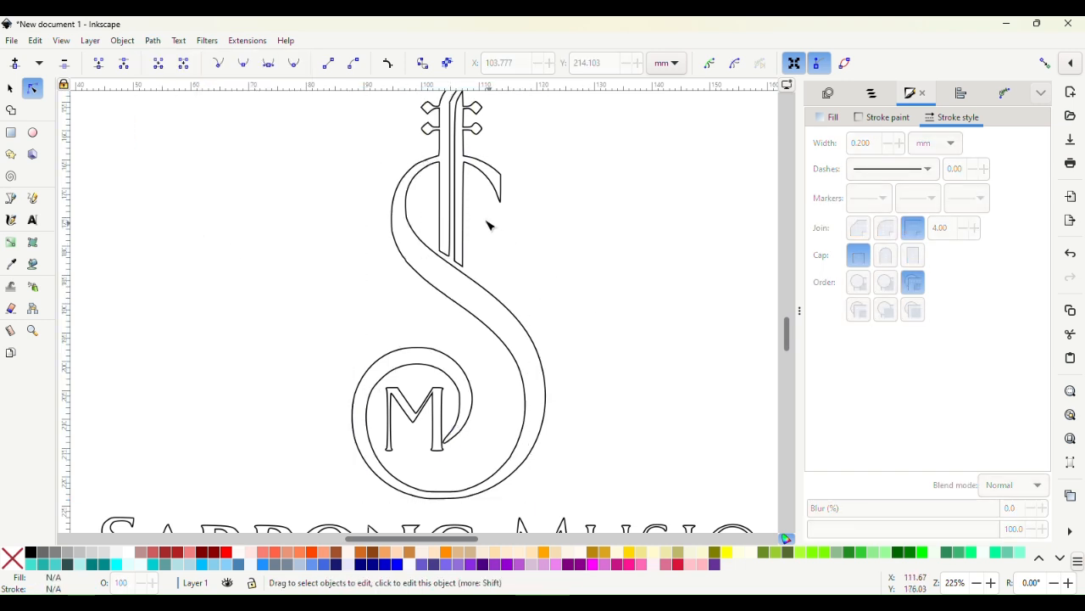
Step: Move the inner and outer curves of the S away from the emblem to test their separation, and undo these moves
left_click(410, 196)
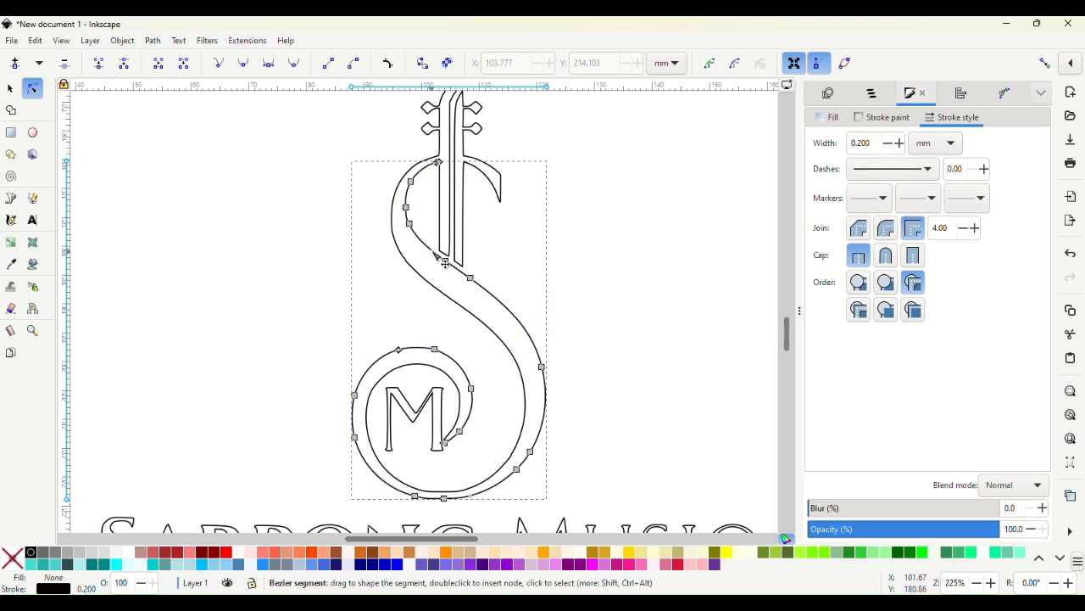
left_click(11, 88)
left_click_drag(434, 254, 578, 295)
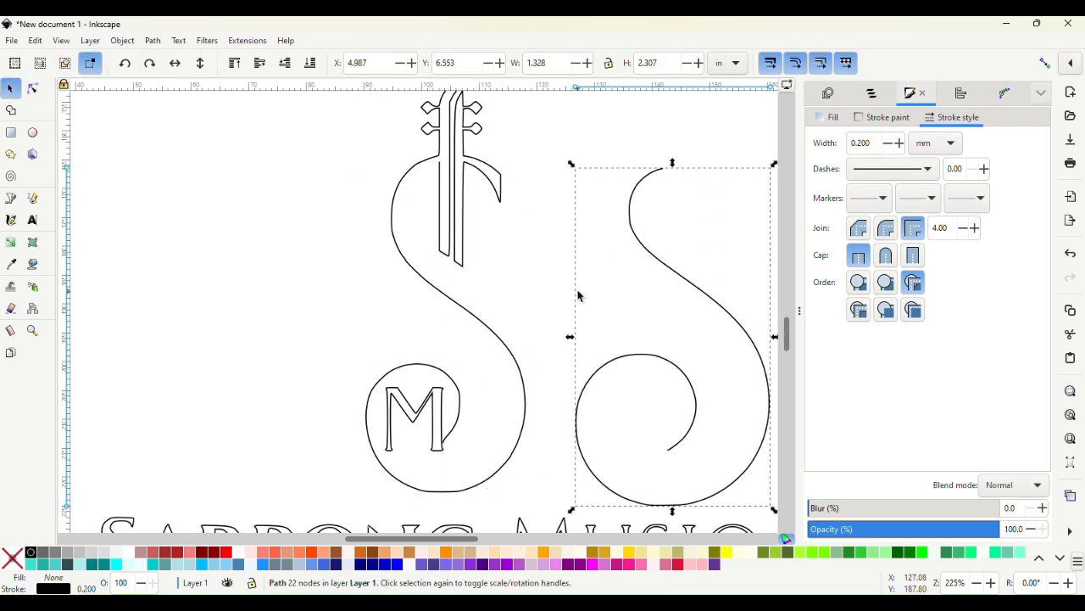
left_click(433, 289)
left_click_drag(432, 288, 203, 290)
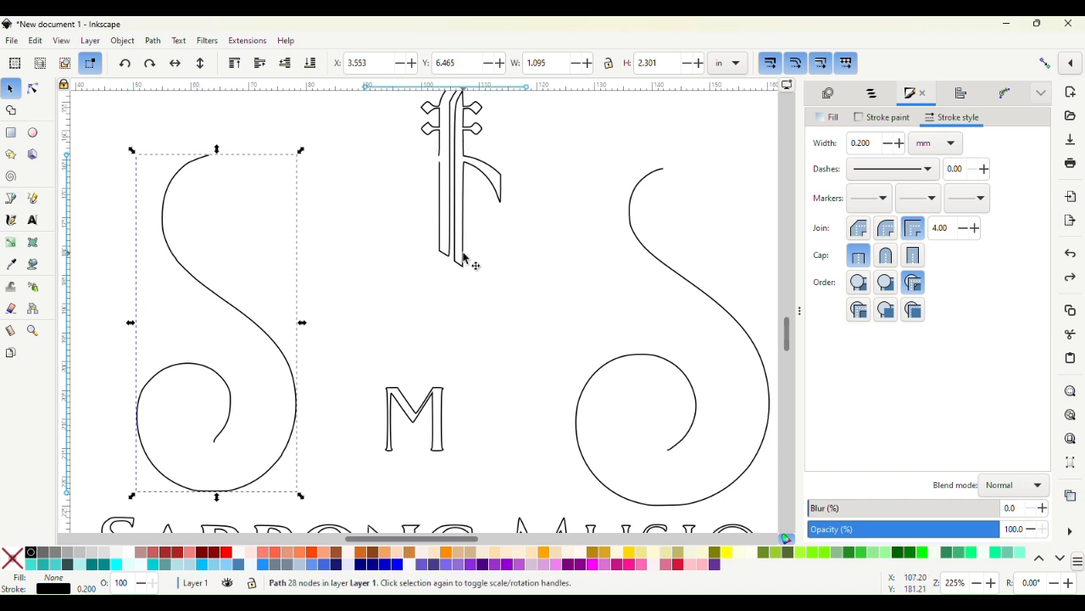
key("ctrl+z")
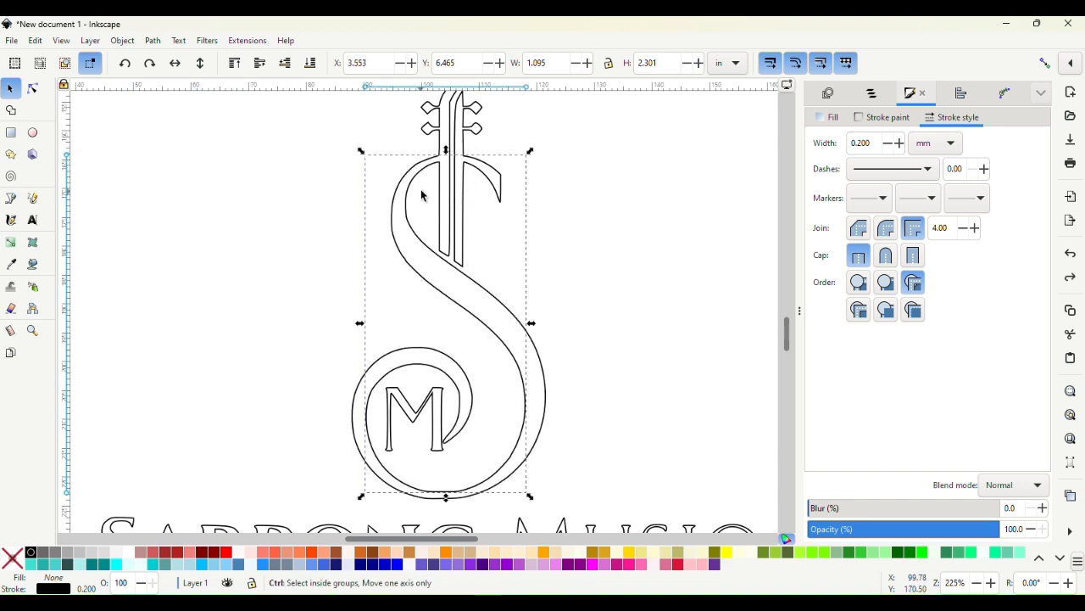
Step: Reverse the direction of one long S rail and combine it with the opposite rail into one path
scroll(421, 196, "up", 1, "ctrl")
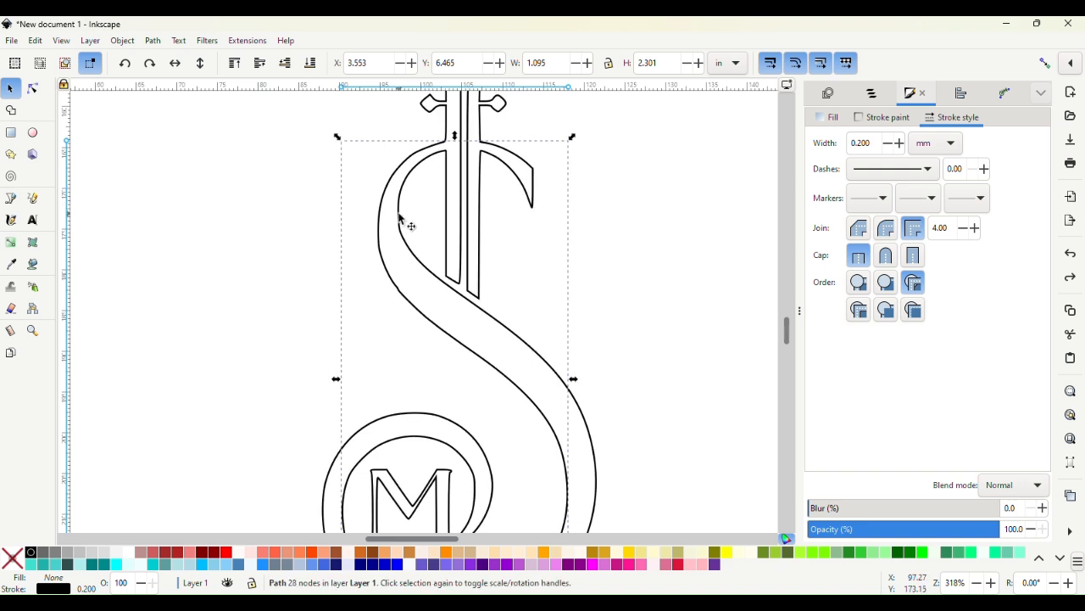
left_click(320, 251)
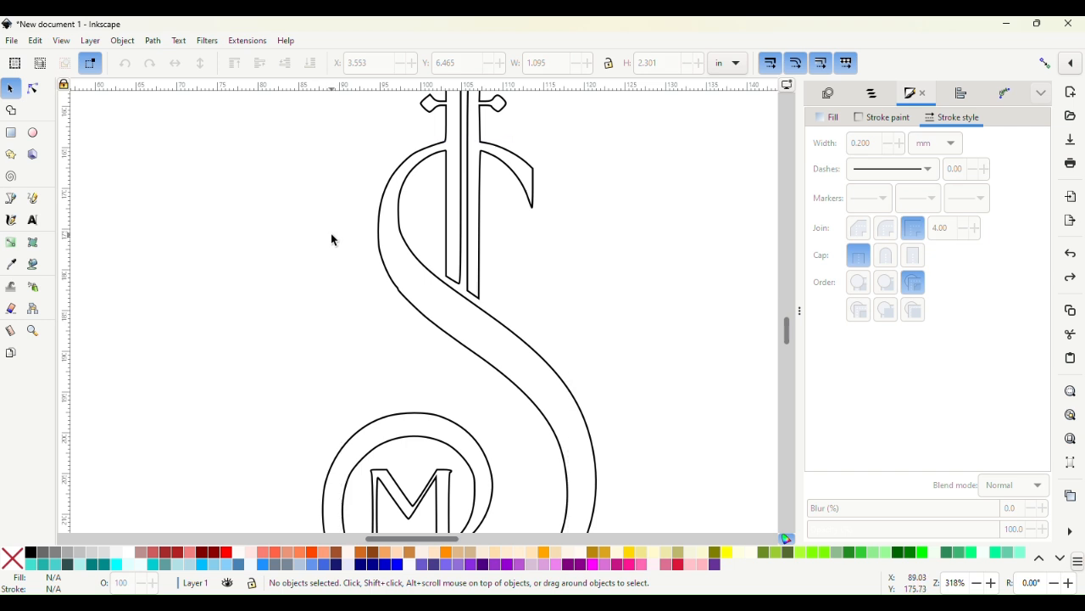
left_click(404, 226)
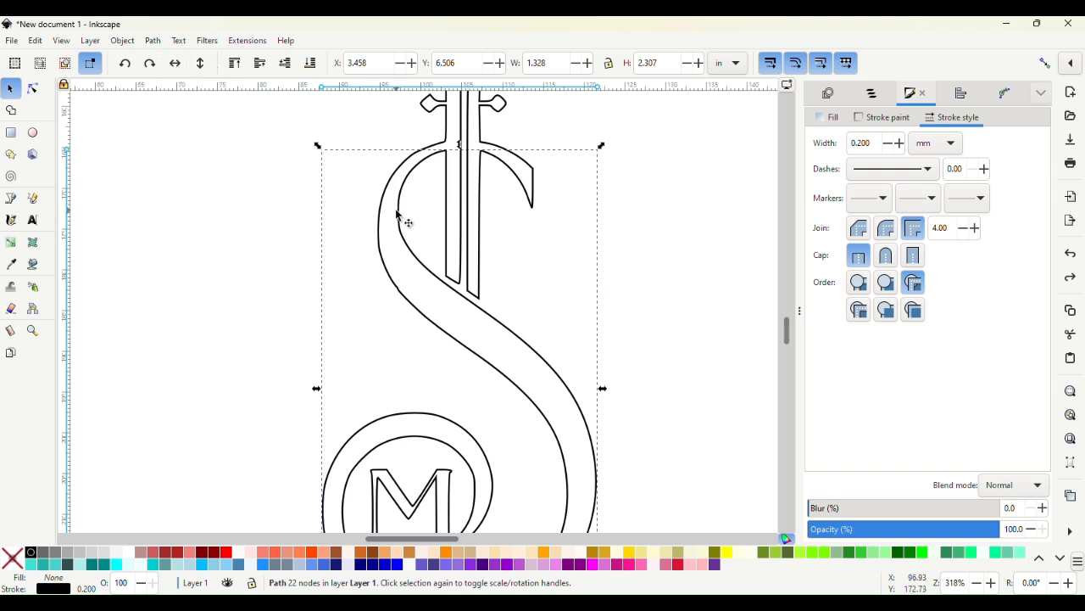
left_click(152, 40)
left_click(162, 399)
left_click(382, 194, "shift")
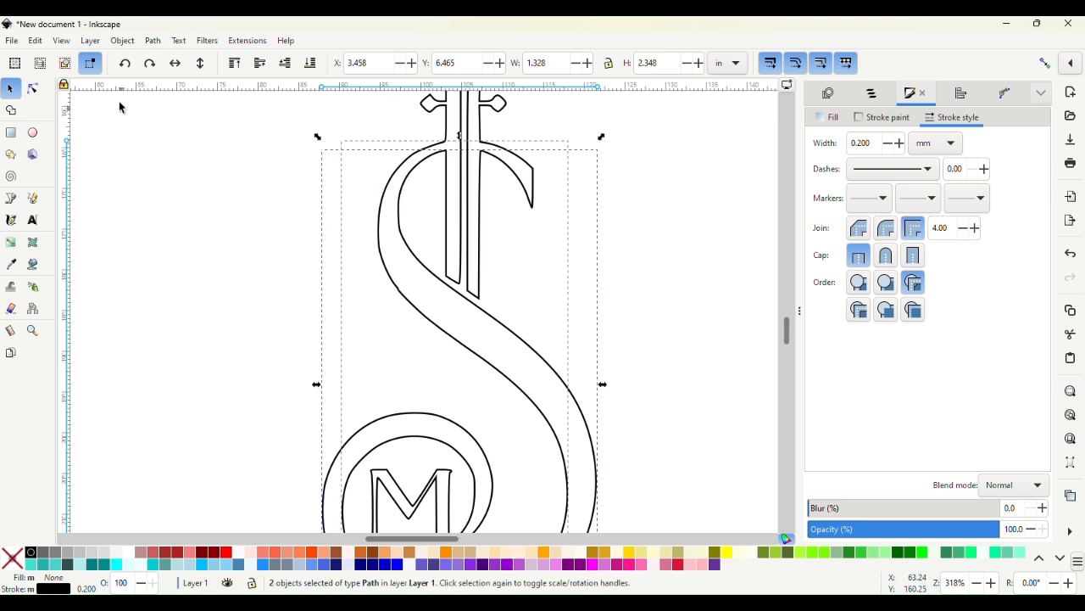
left_click(151, 41)
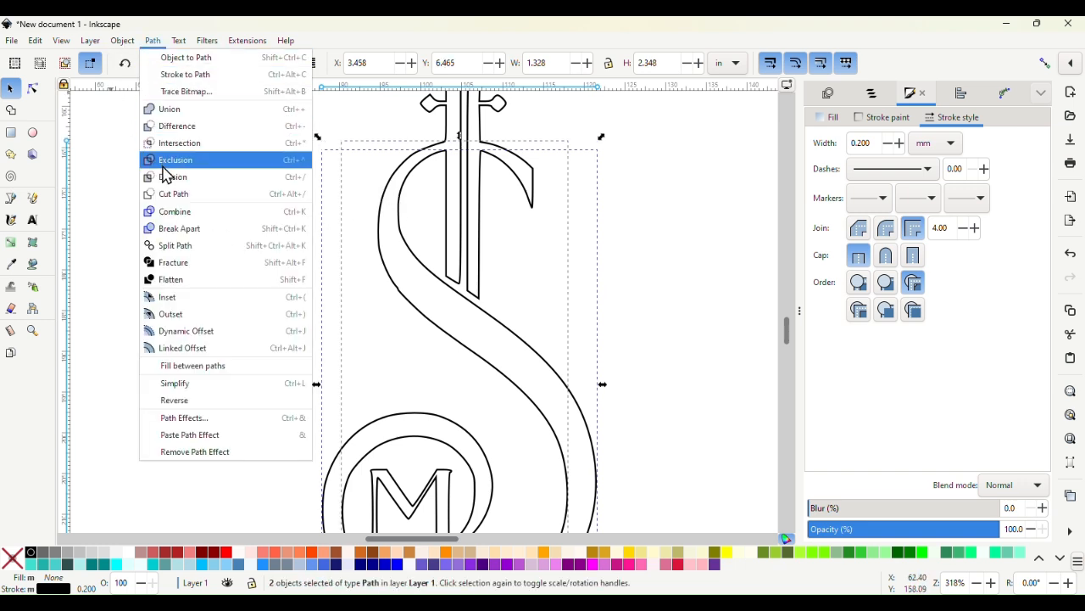
left_click(164, 211)
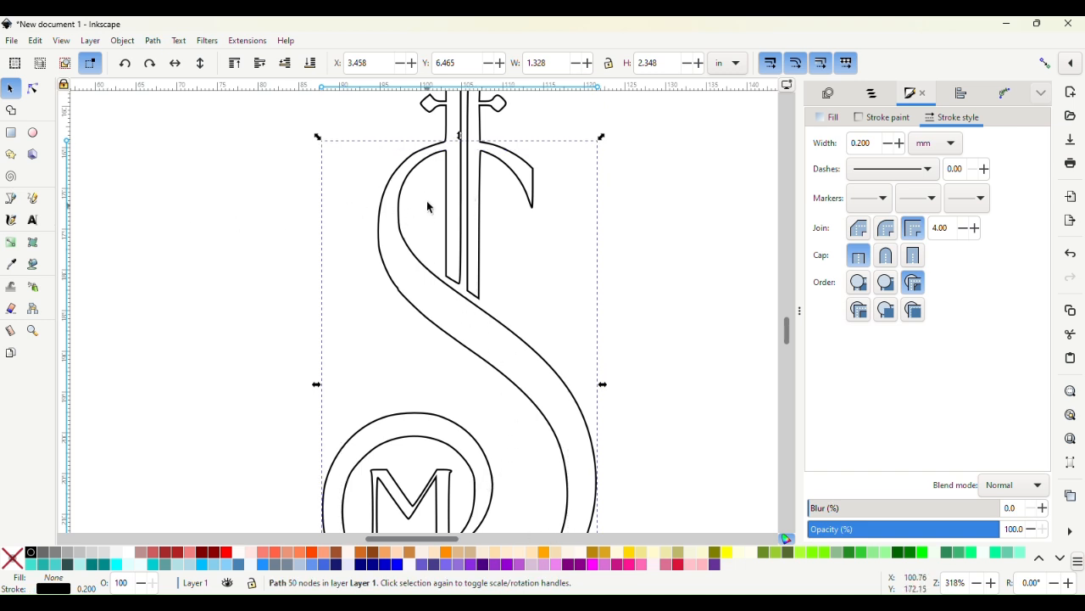
Step: With the Pencil tool, append three straight rungs to the combined path, crossing both rails along the S's upper curve below the neck junction
left_click(33, 199)
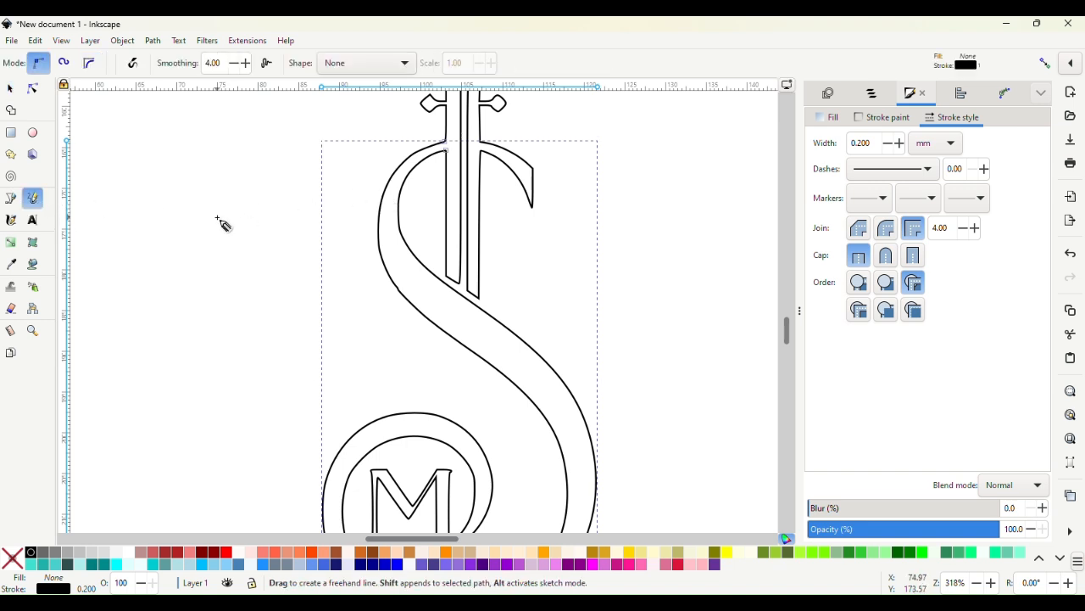
scroll(450, 168, "up", 2)
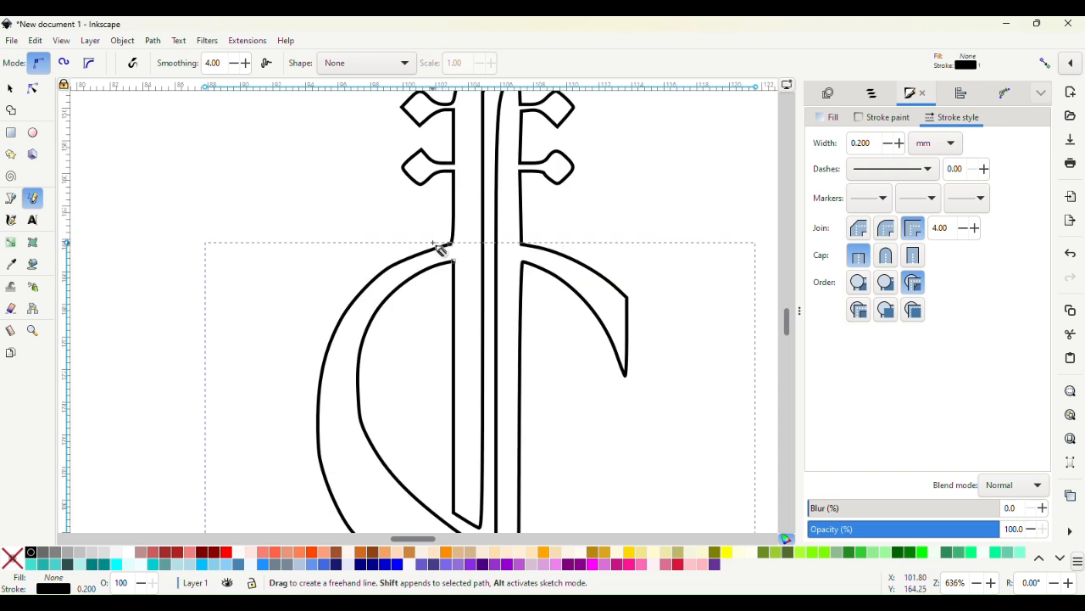
key("shift")
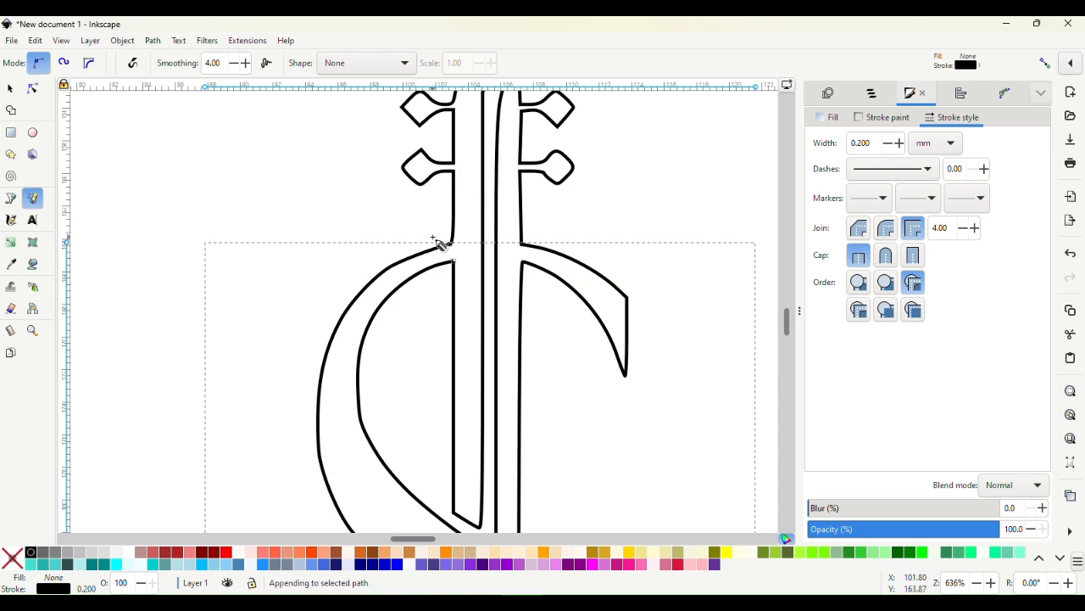
left_click_drag(433, 239, 440, 270)
left_click(440, 273)
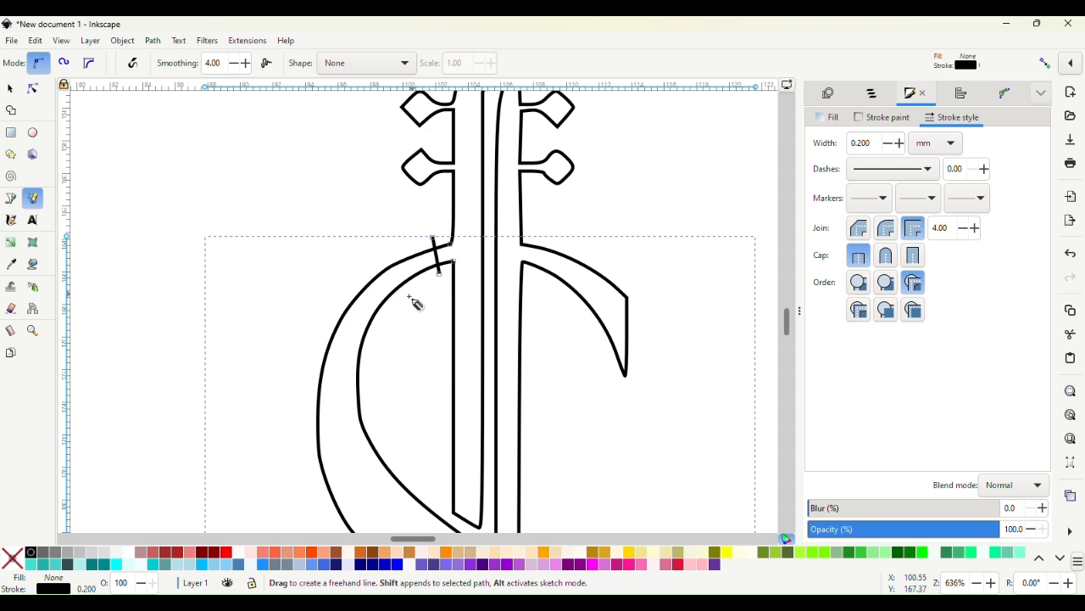
left_click(336, 314)
left_click(374, 332)
left_click(310, 501)
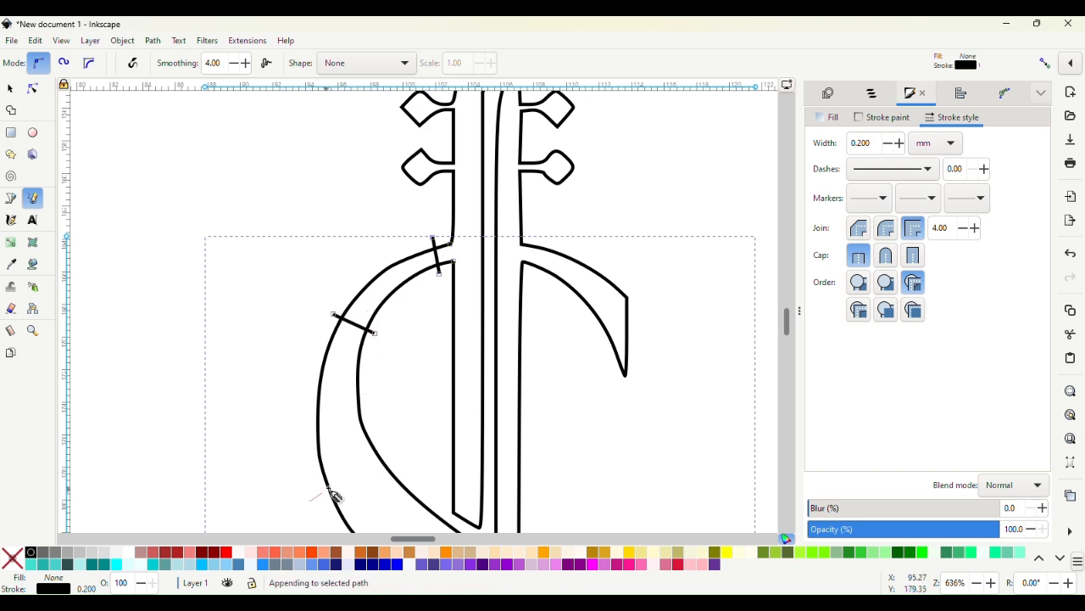
left_click(386, 455)
Step: Append three more rungs across both rails, spaced along the S's diagonal middle and the start of its lower curve
scroll(388, 456, "down", 5)
left_click(416, 407)
left_click(482, 326)
left_click(563, 505)
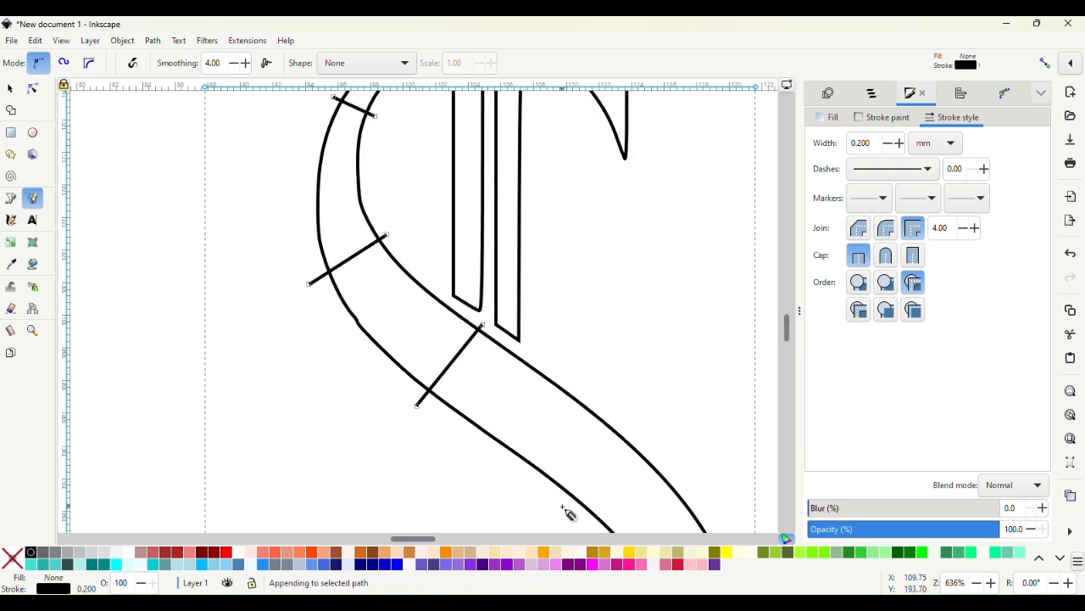
left_click(627, 429)
scroll(629, 430, "down", 6)
left_click(670, 374)
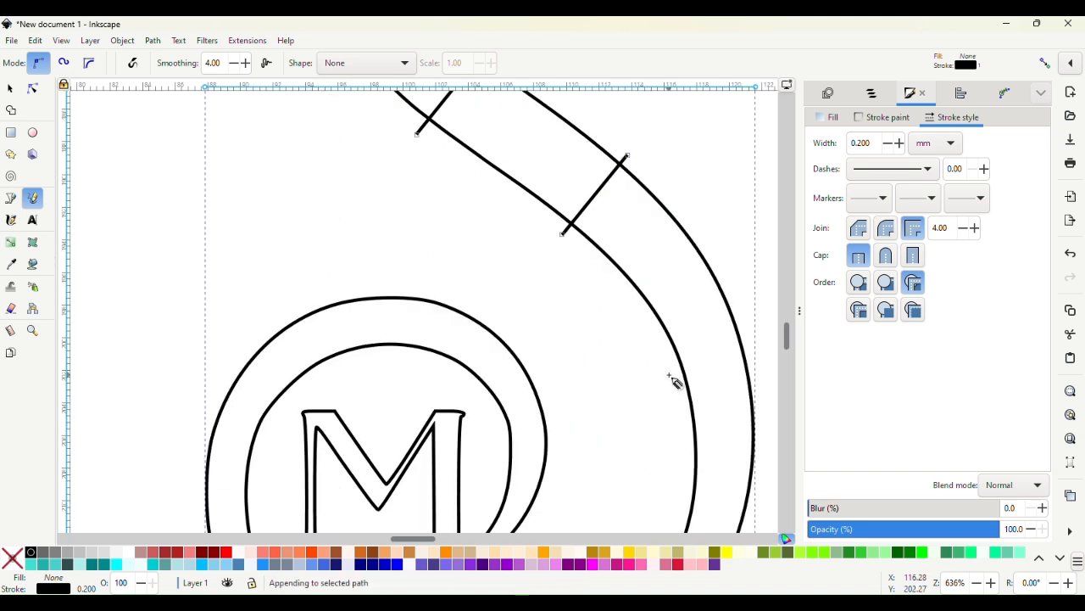
left_click(748, 331)
Step: Append three more rungs across both rails, spaced from the right side of the S's lower curve round to its base
scroll(743, 356, "down", 4)
left_click(678, 362)
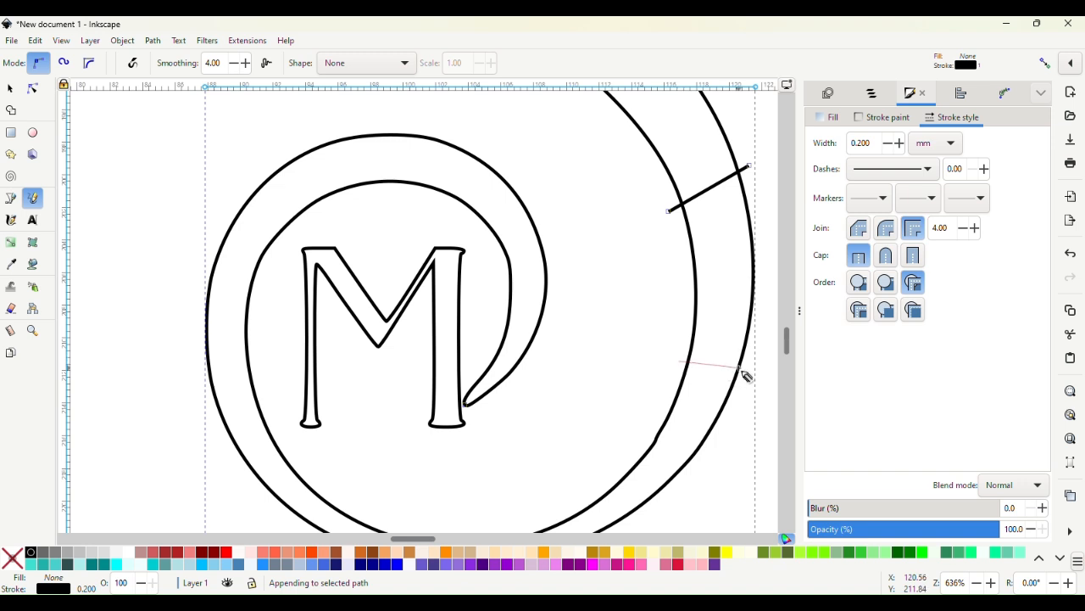
left_click(745, 366)
scroll(678, 390, "down", 3)
left_click(609, 356)
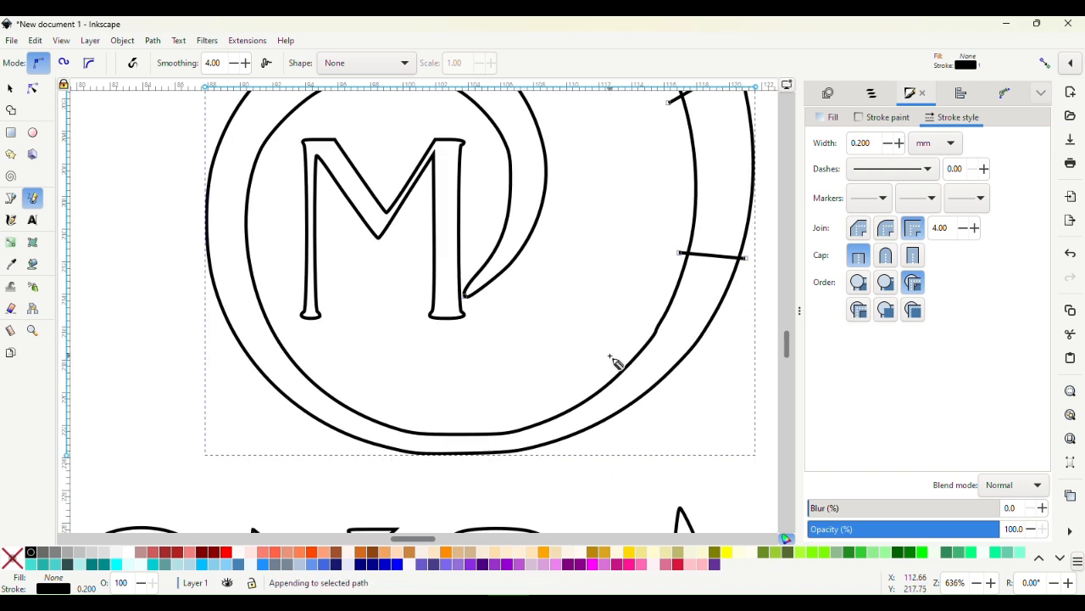
left_click(653, 404)
left_click(481, 419)
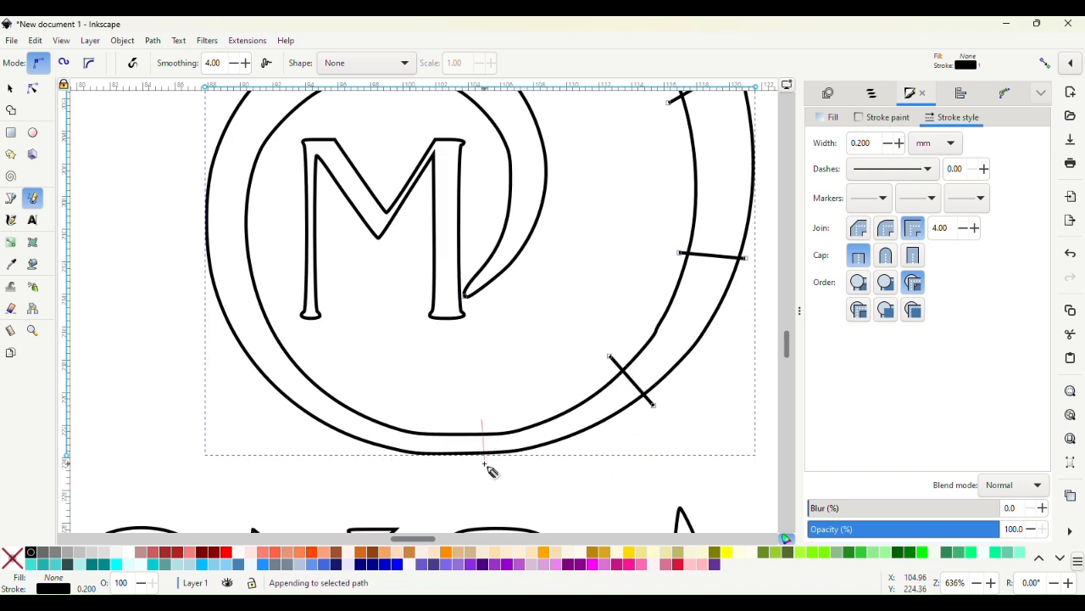
left_click(482, 468)
Step: Append three rungs across both rails on the lower-left, left and upper-left parts of the loop around the M
left_click(330, 373)
left_click(296, 416)
left_click(262, 244)
left_click(195, 246)
scroll(208, 246, "up", 3)
left_click(296, 234)
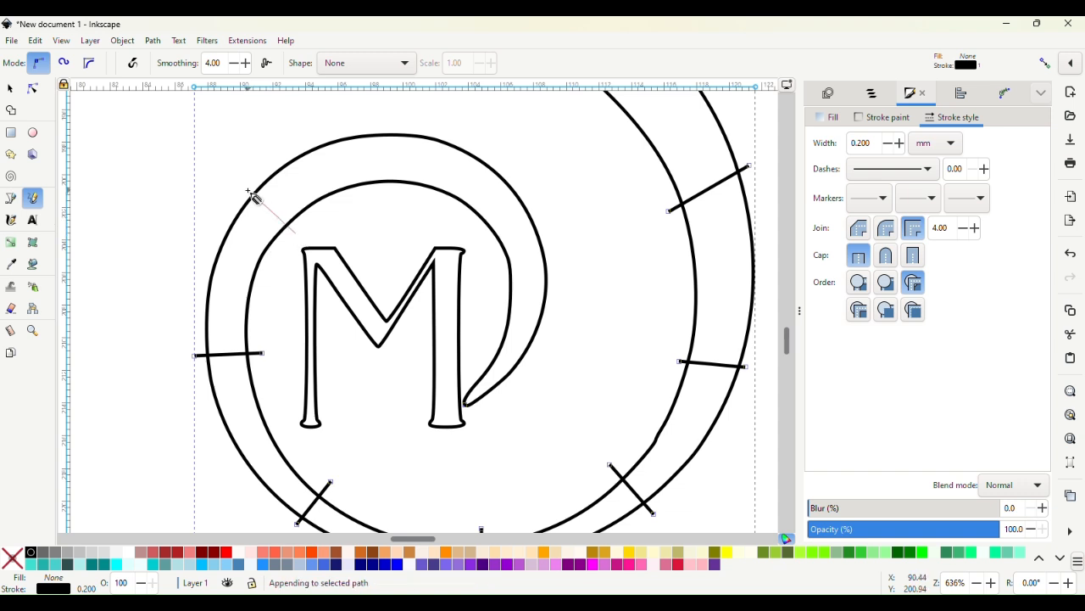
left_click(246, 192)
Step: Append the last three rungs across both rails at the loop's crest, its upper-right bend and near its tapered inner tip
left_click(382, 192)
left_click(383, 123)
left_click(484, 227)
left_click(530, 198)
key("shift")
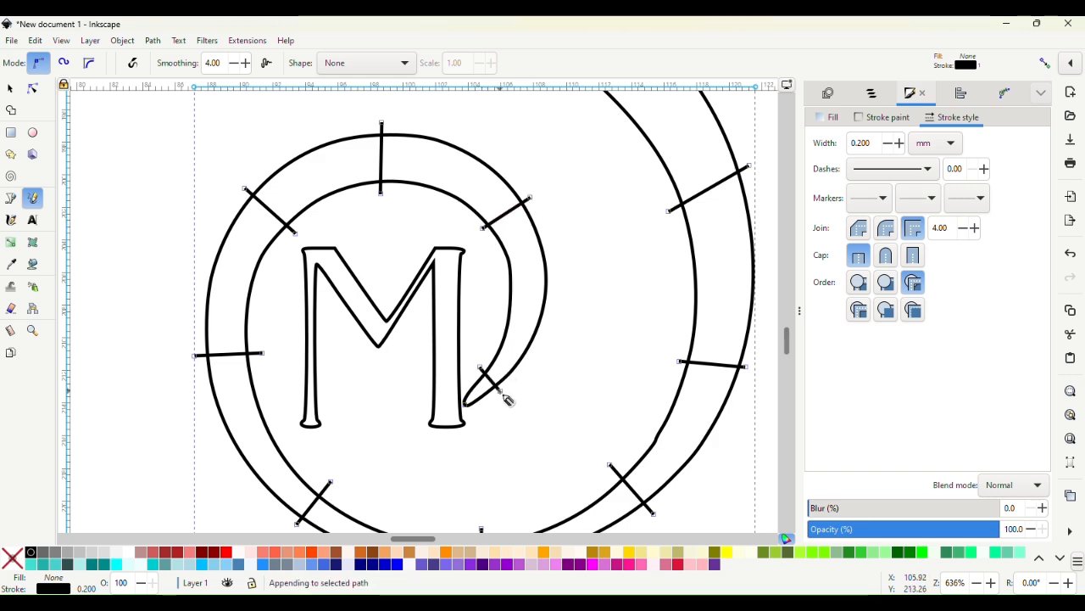
Step: Open the Ink/Stitch Params for the railed S path and enable Custom satin column
scroll(506, 399, "down", 3)
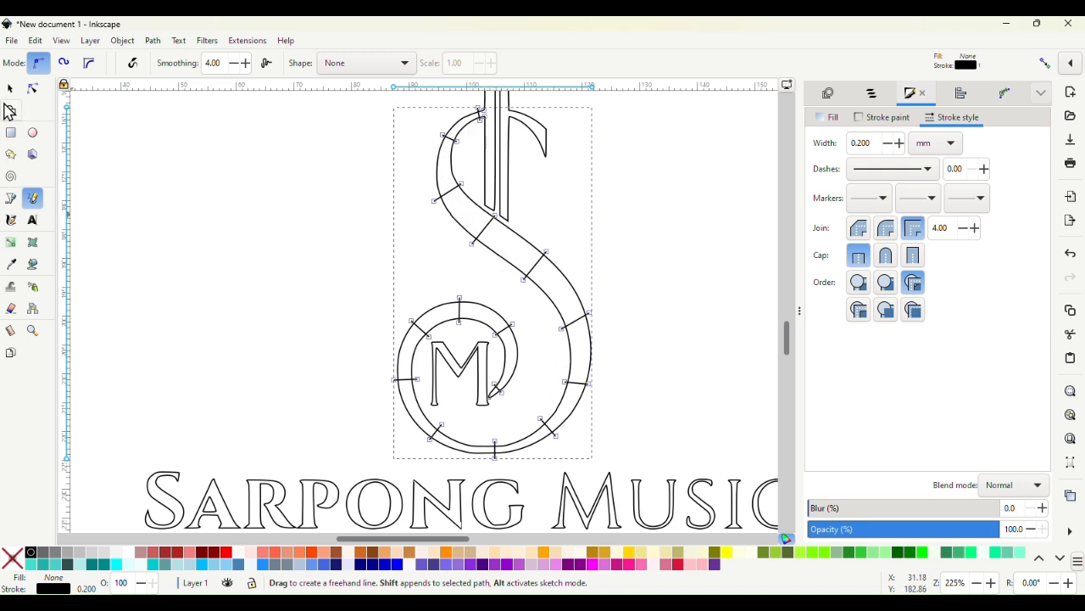
left_click(10, 90)
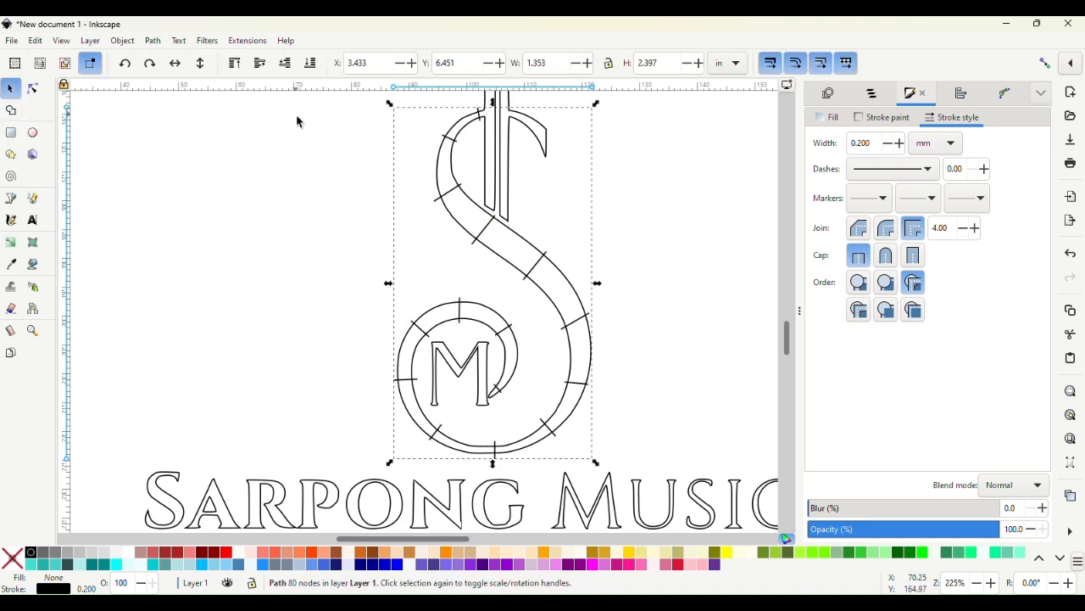
left_click(248, 41)
mouse_move(256, 212)
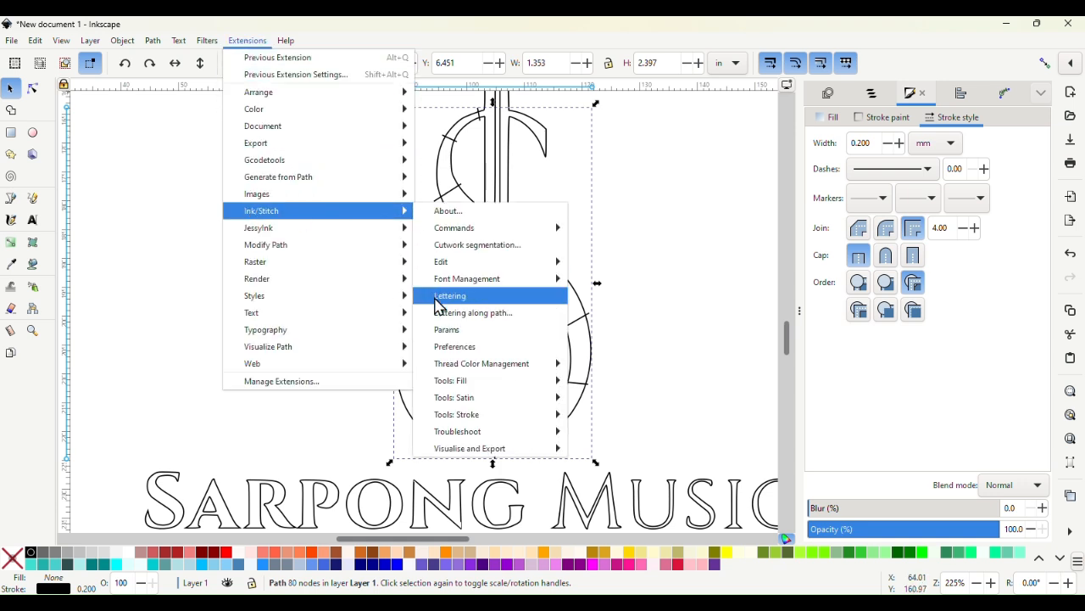
left_click(437, 332)
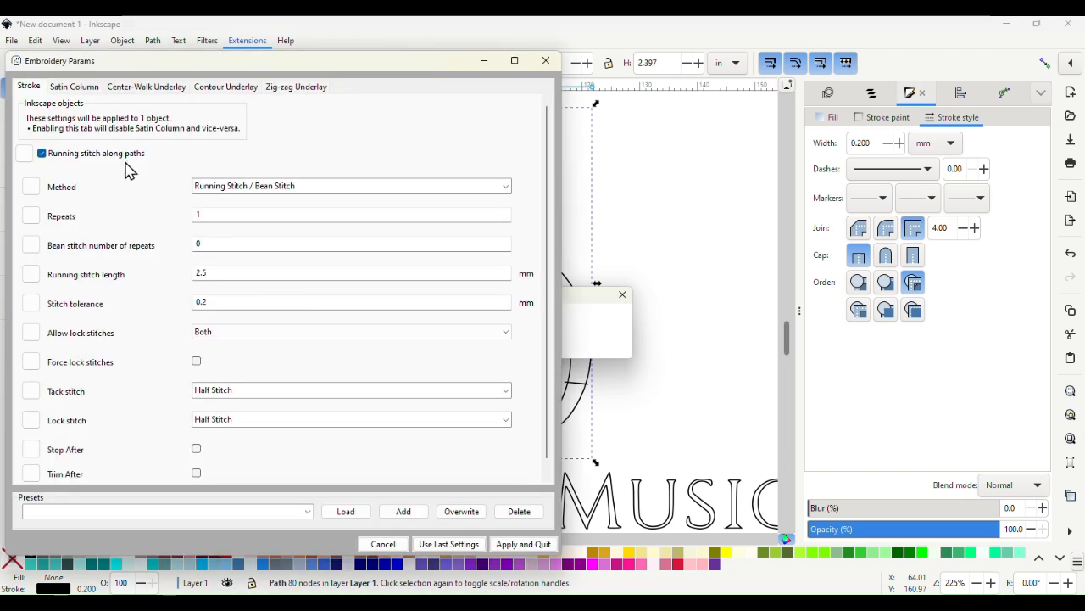
left_click(82, 89)
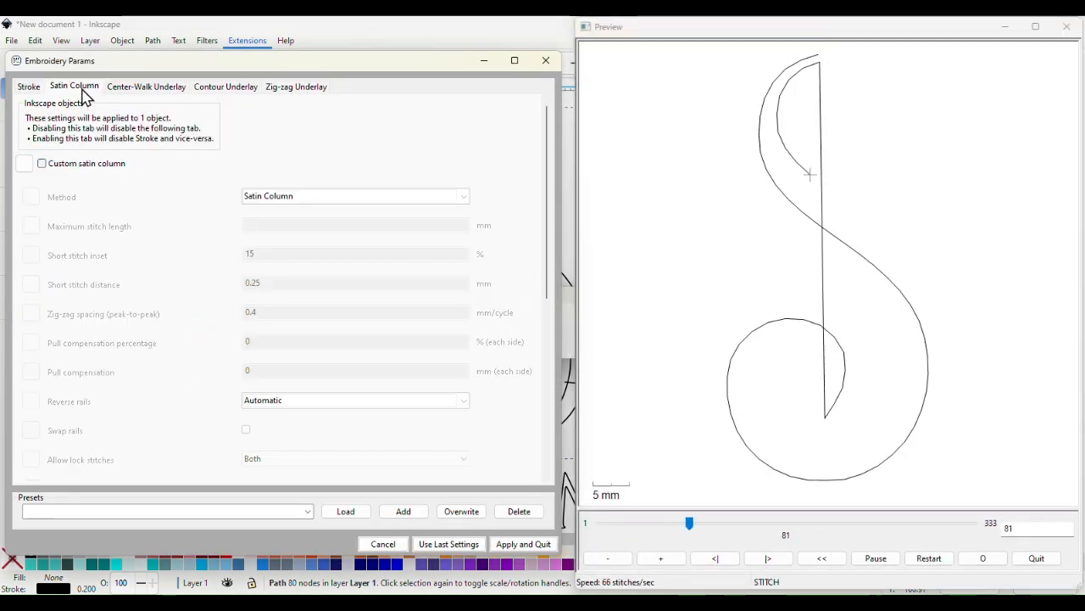
left_click(41, 164)
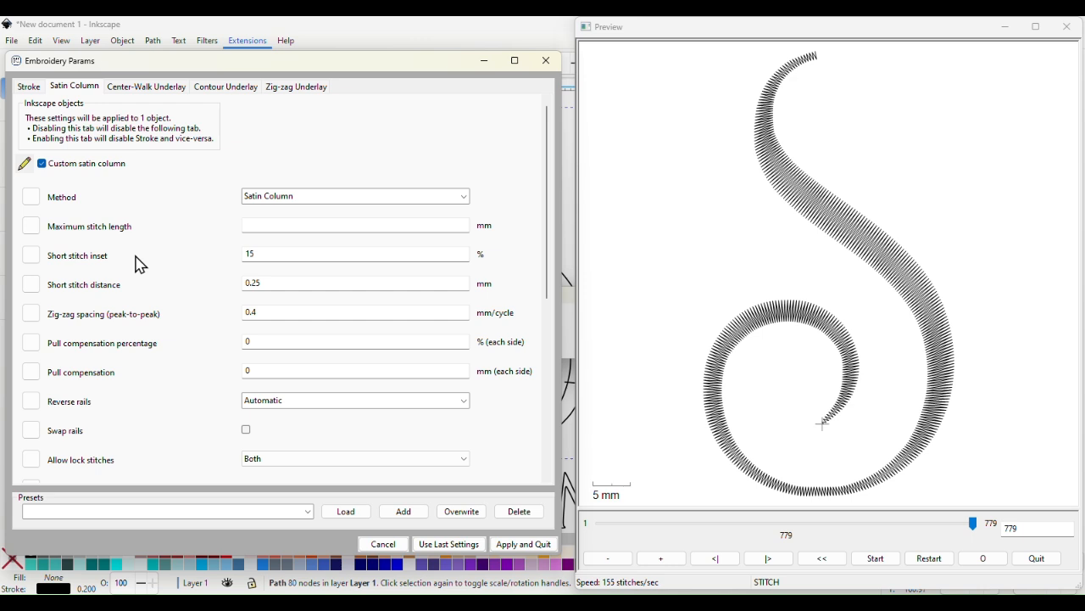
Step: Set Reverse rails to Reverse both rails for the satin column and apply the parameters
left_click(299, 411)
left_click(286, 449)
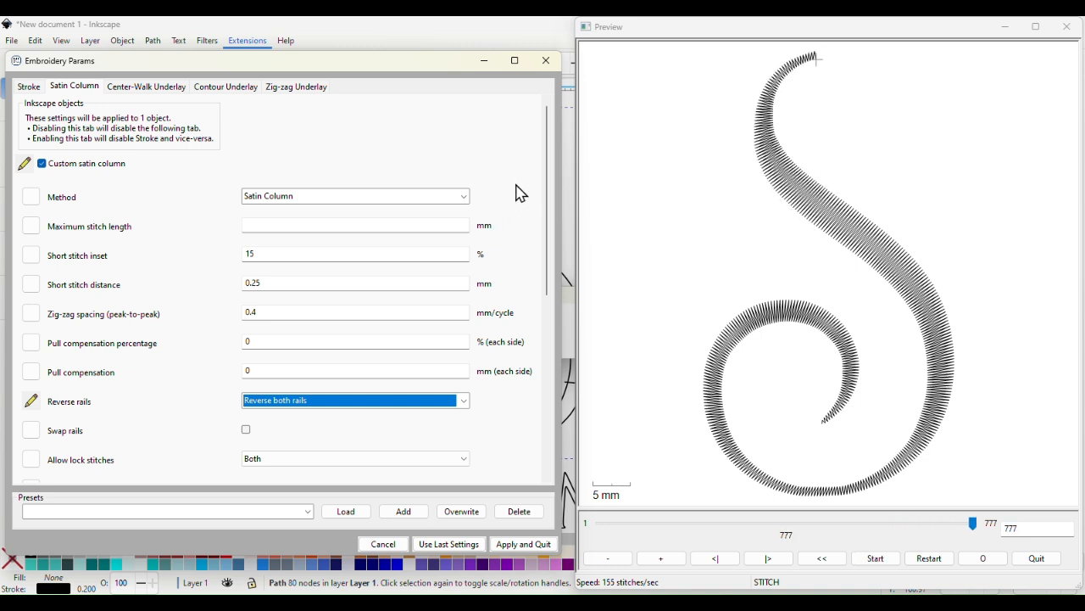
left_click(536, 551)
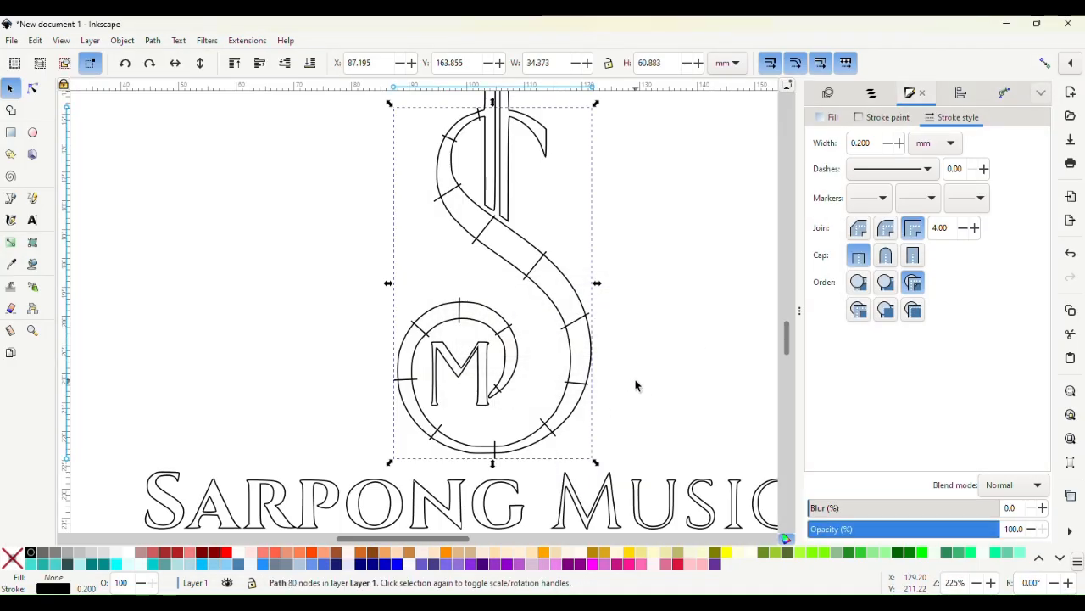
Step: Examine the violin neck path from its junction with the S curve up to the scroll and down to its lower end
scroll(635, 386, "down", 1)
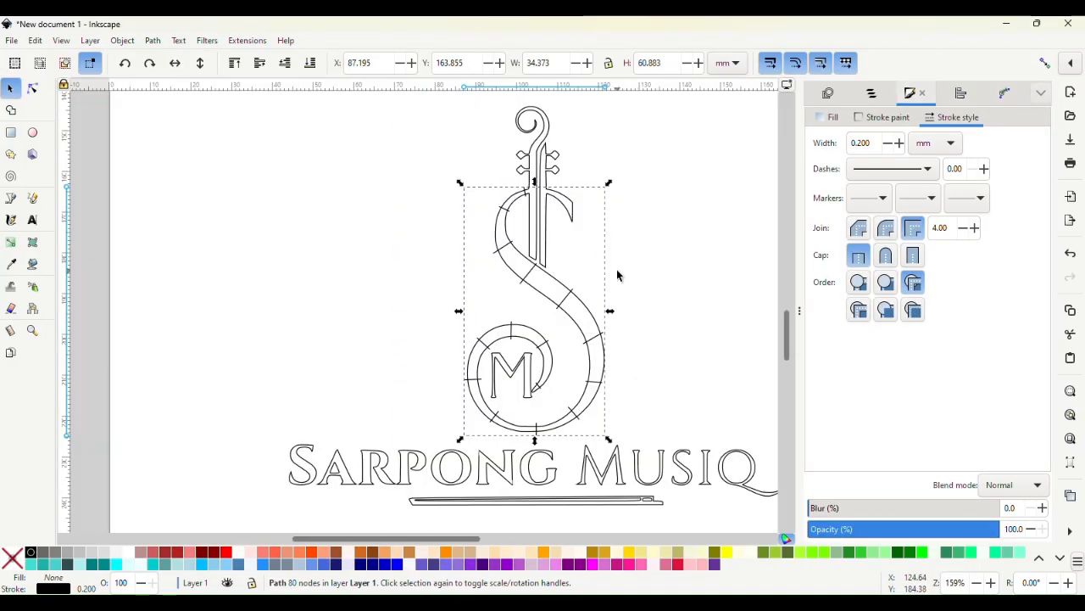
scroll(538, 186, "up", 5, "ctrl")
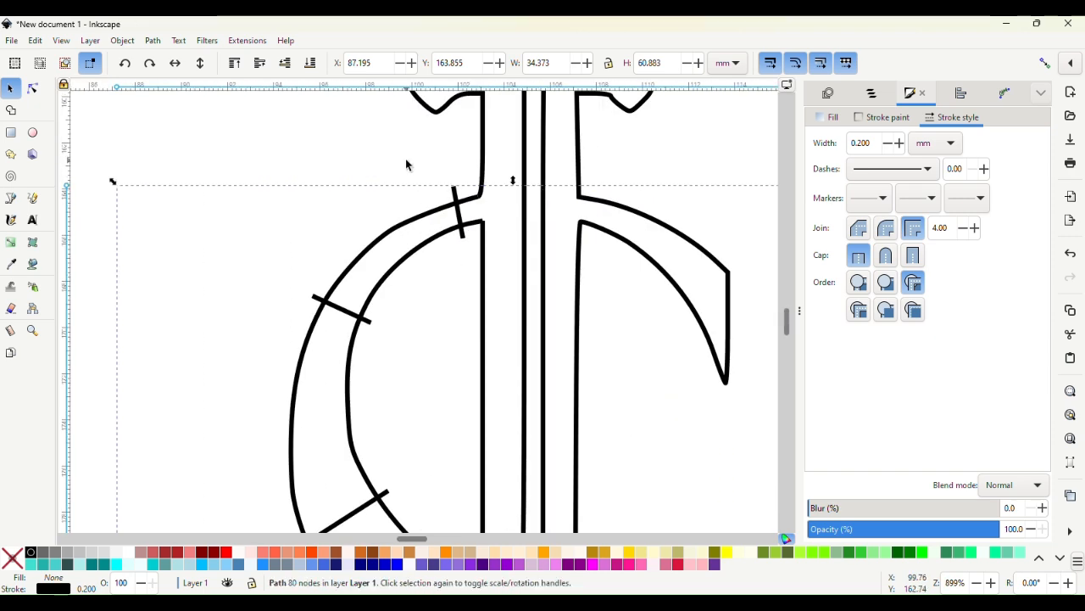
left_click(406, 164)
scroll(534, 219, "down", 1, "ctrl")
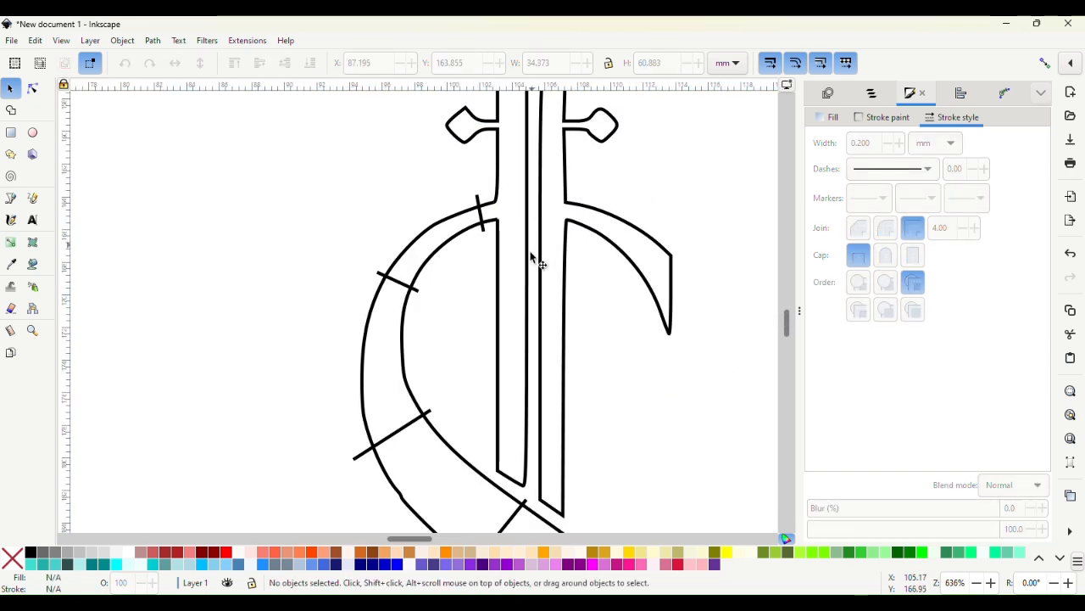
left_click(527, 297)
scroll(532, 295, "up", 2)
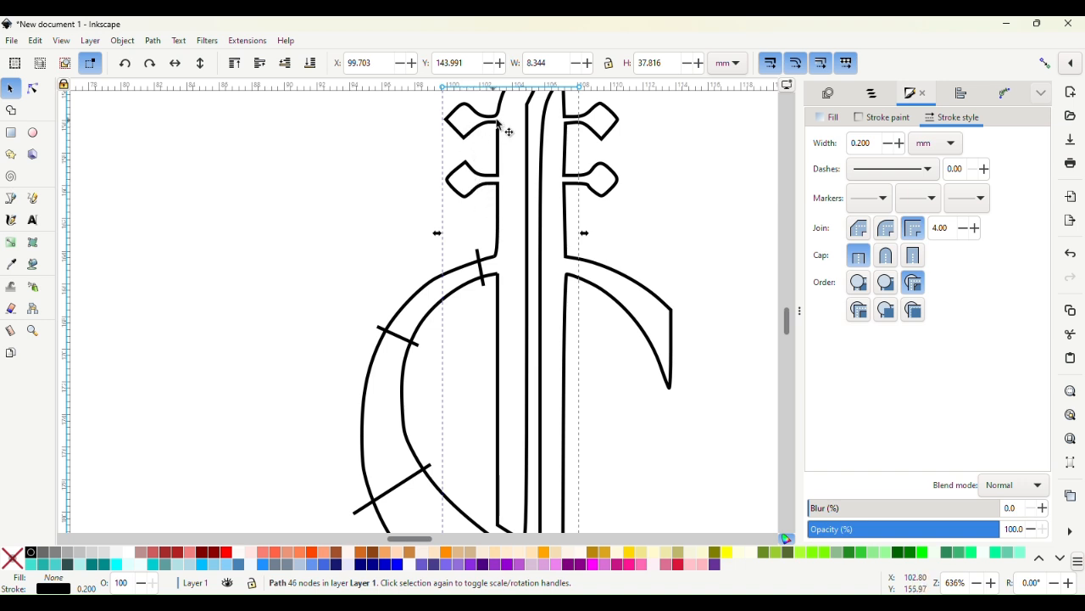
scroll(530, 247, "up", 5)
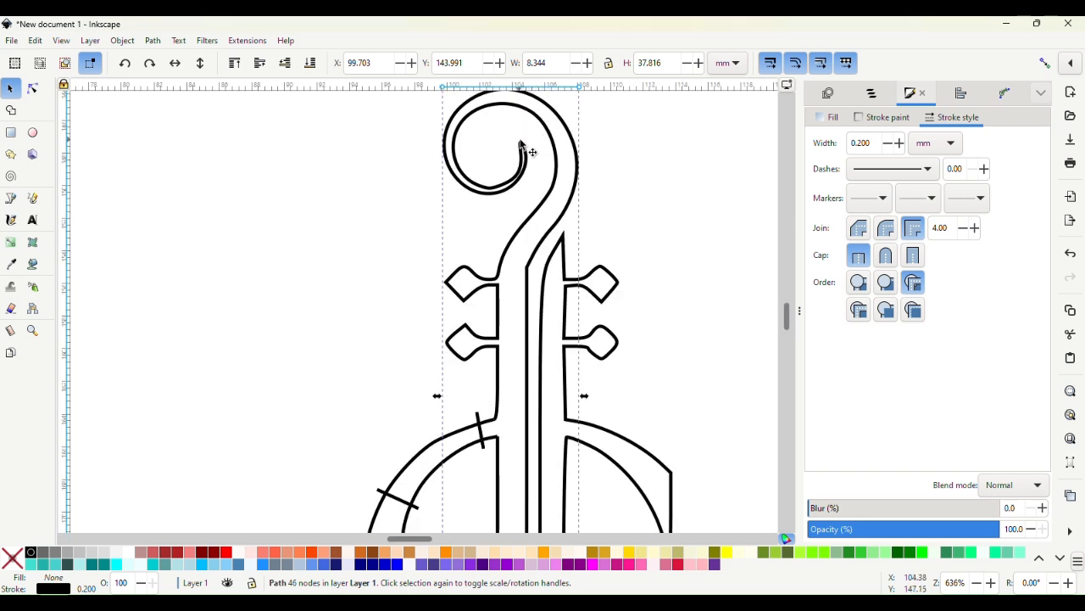
scroll(521, 153, "down", 10)
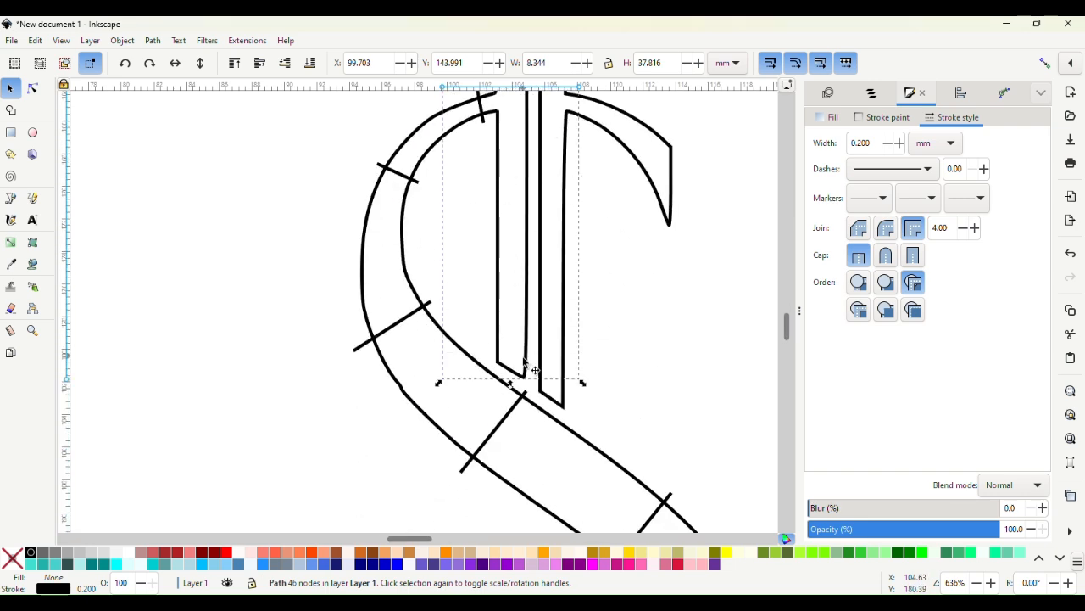
Step: Join the neck path's two open end nodes at the S-curve junction with a new segment
scroll(504, 204, "up", 3)
left_click(498, 235)
left_click(32, 89)
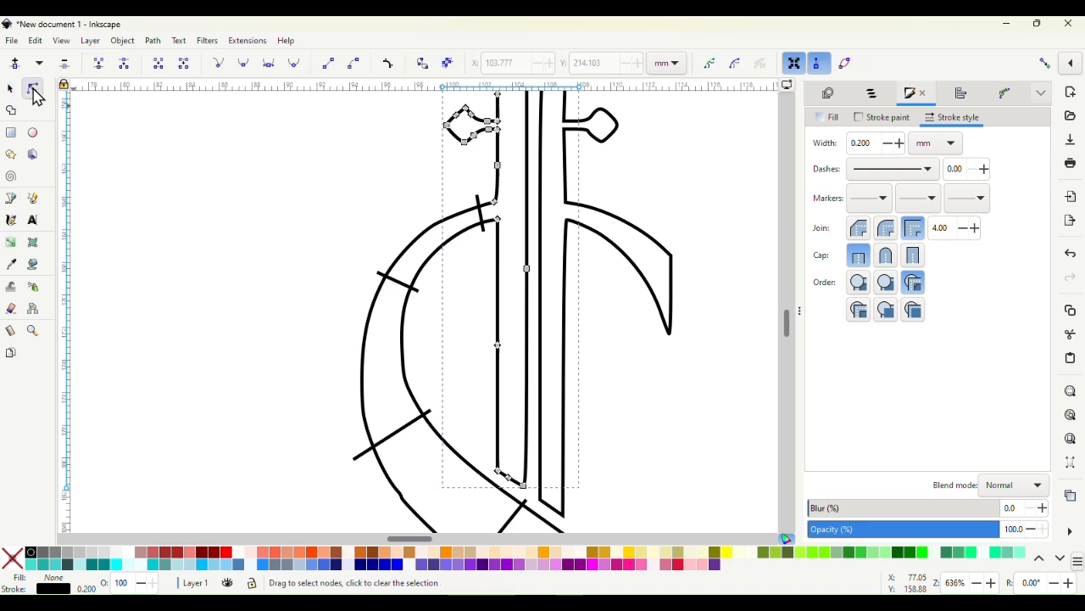
scroll(511, 219, "up", 3)
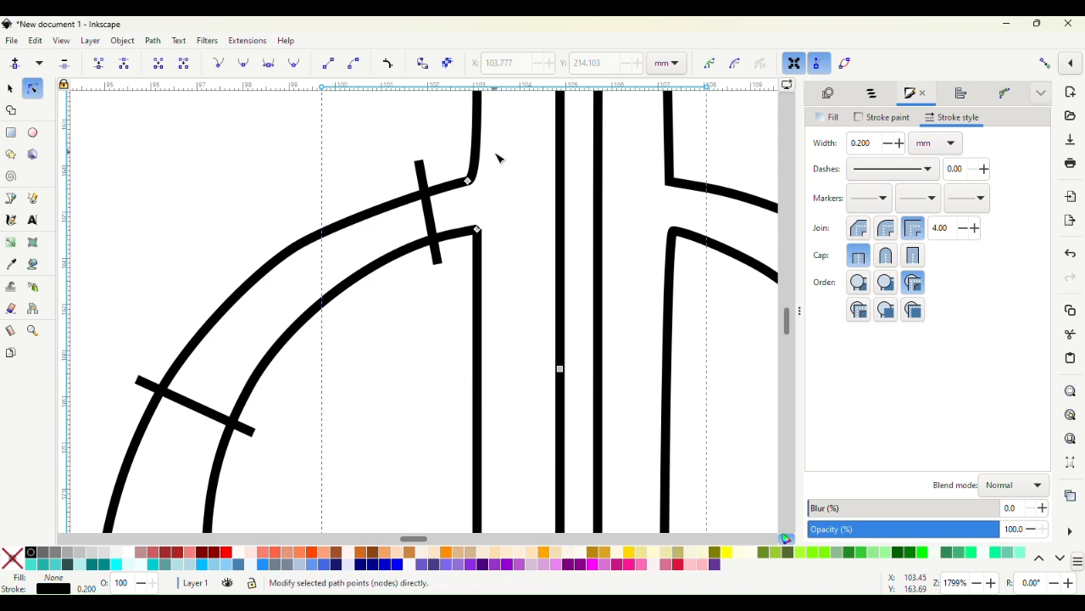
left_click_drag(495, 151, 456, 265)
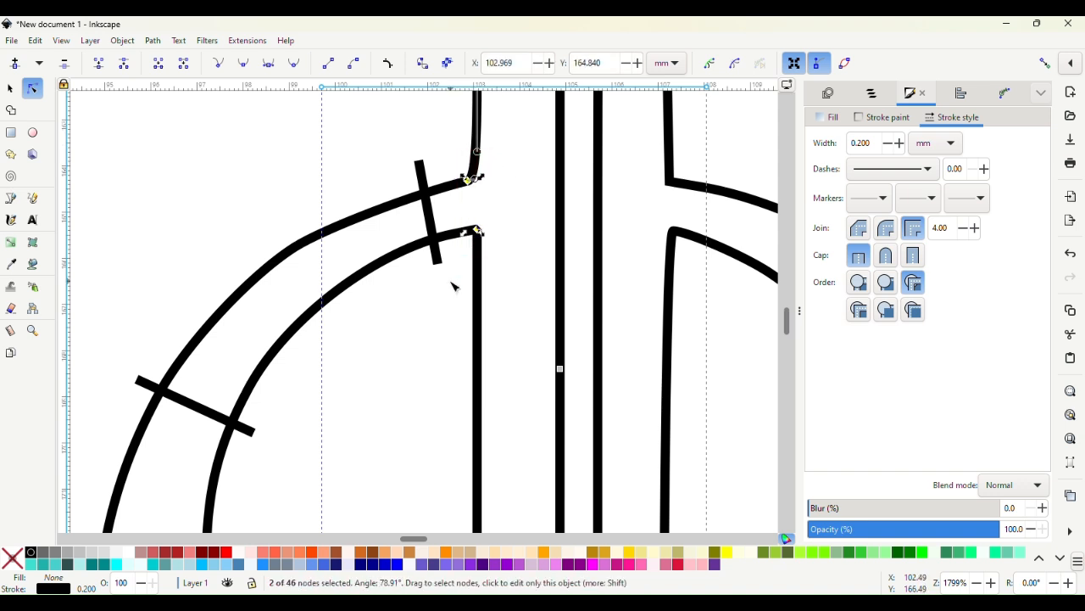
left_click(158, 65)
Step: Break the path at the lower left peg's outer tip and at its two corner nodes on the neck
scroll(388, 230, "up", 8)
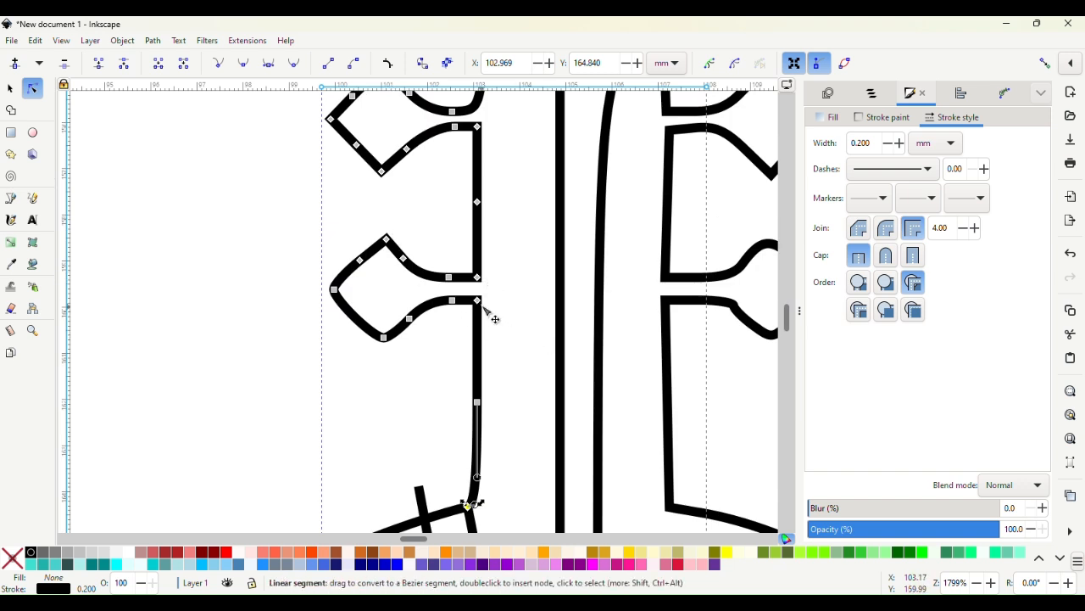
left_click_drag(496, 258, 473, 328)
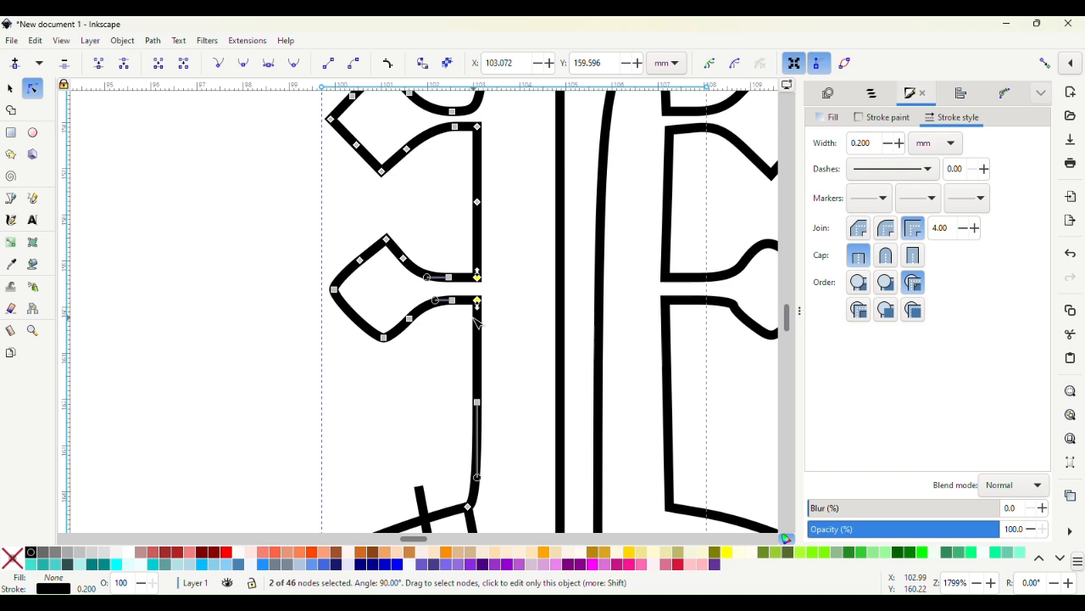
left_click(334, 289, "shift")
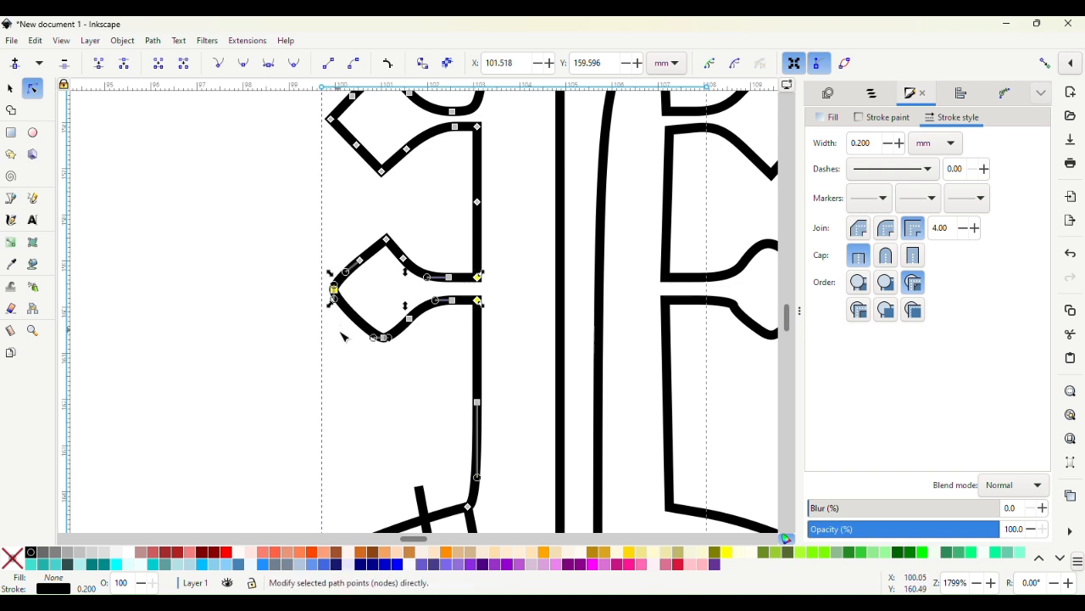
left_click(125, 66)
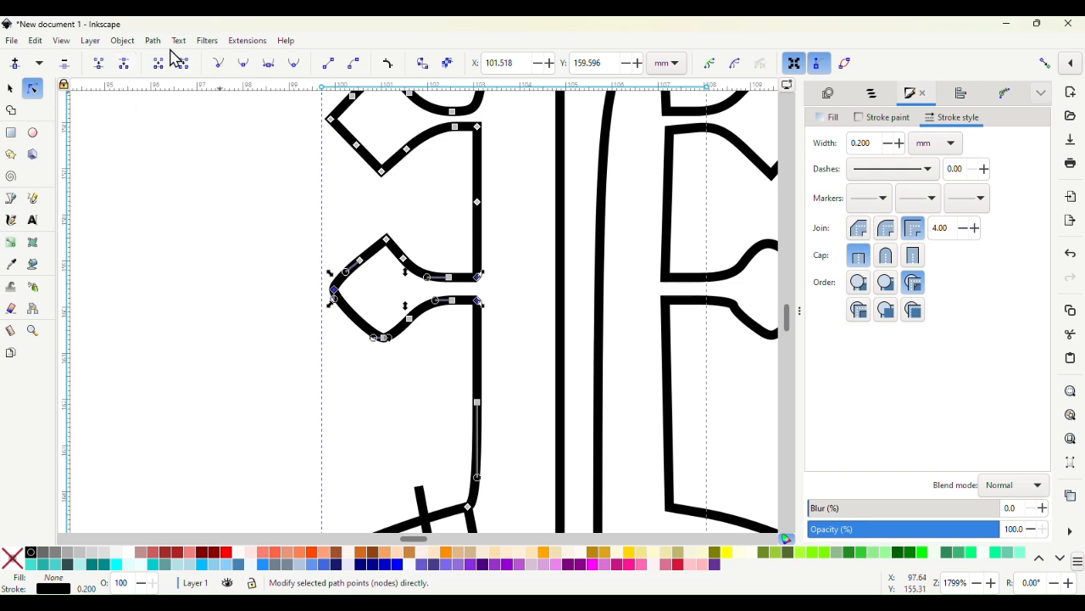
Step: Insert a node where the upper left peg's top edge meets the neck, and break the path there, at its lower corner and its outer tip
scroll(426, 222, "up", 3)
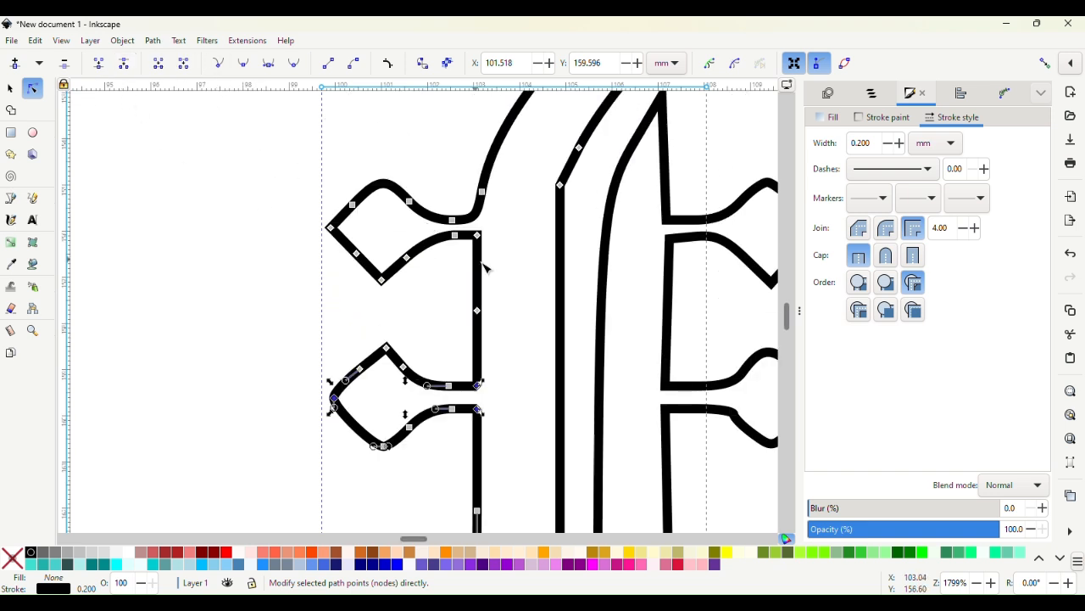
scroll(490, 219, "up", 3, "ctrl")
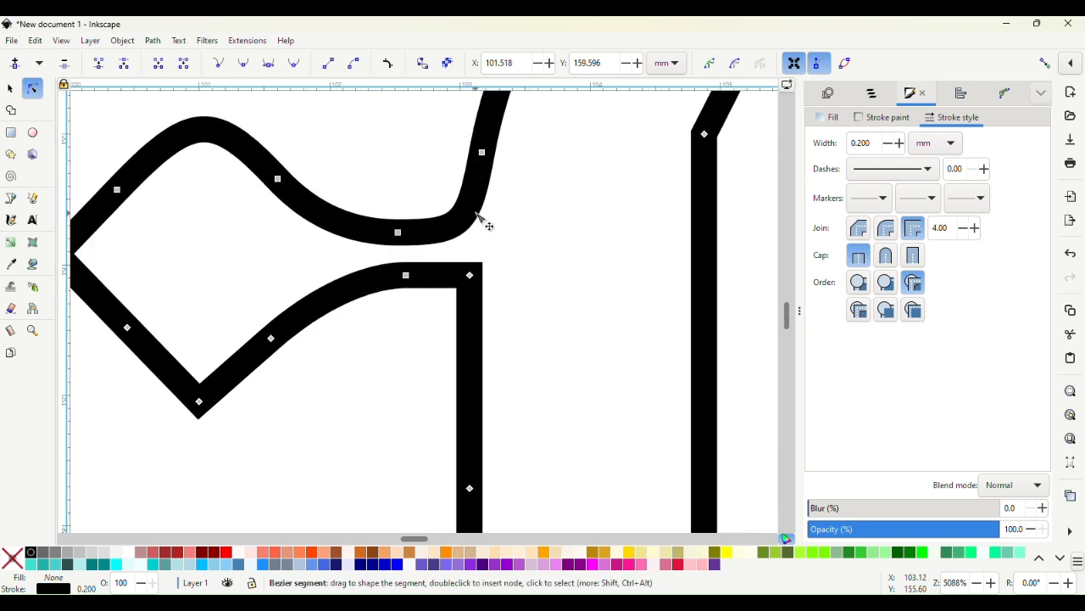
left_click(473, 209)
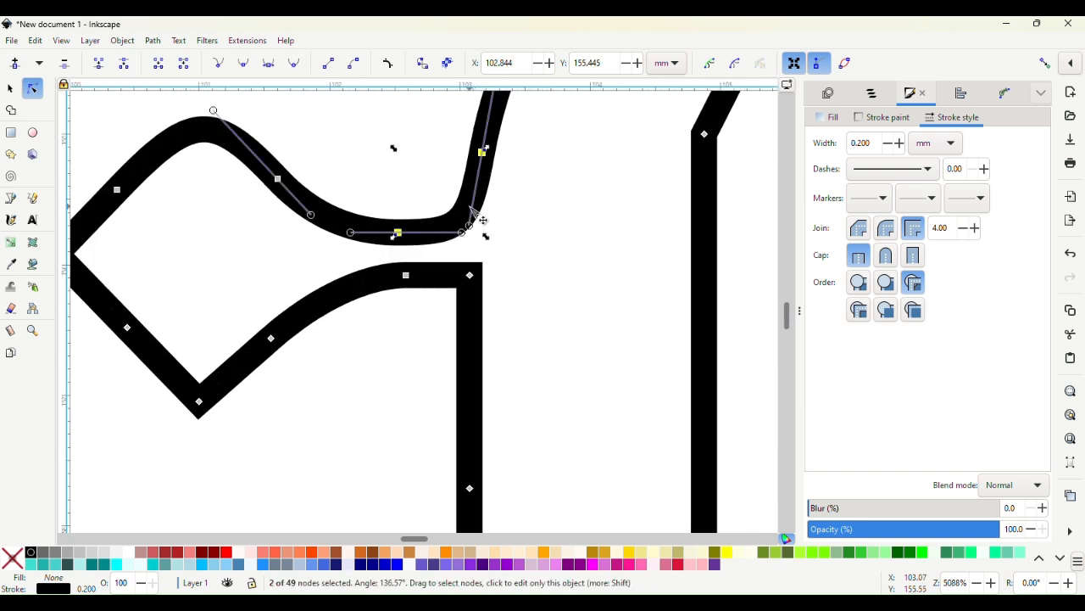
double_click(472, 208)
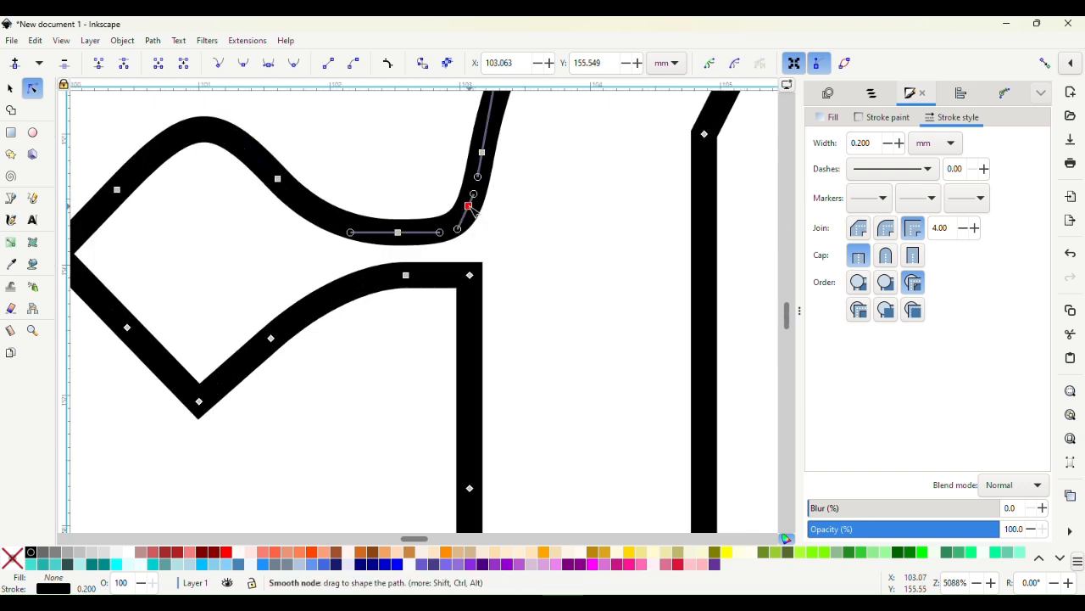
left_click(471, 276)
scroll(151, 286, "left", 3)
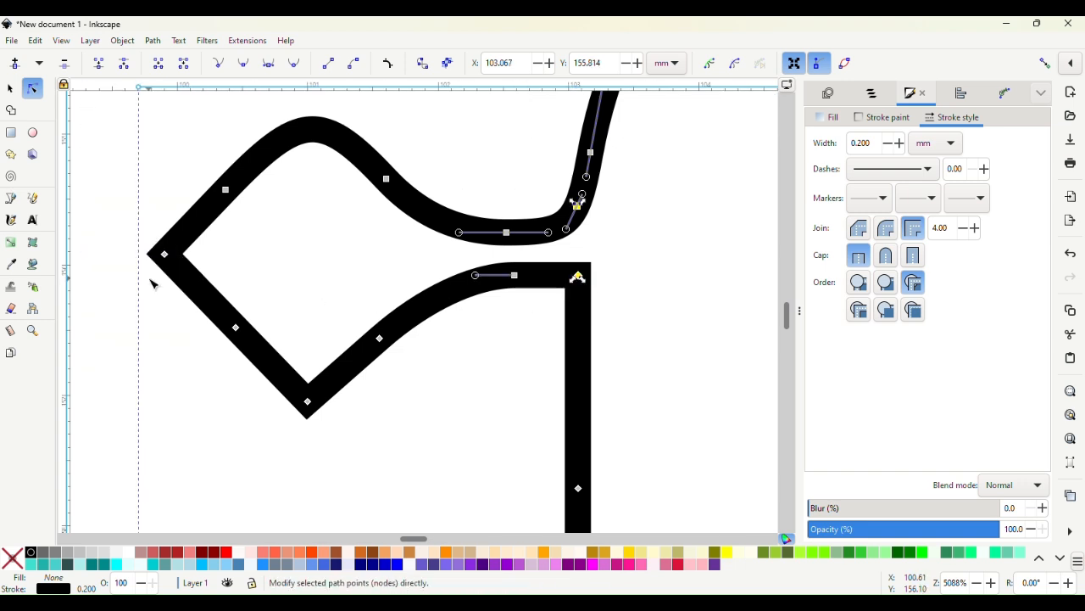
left_click(164, 254, "shift")
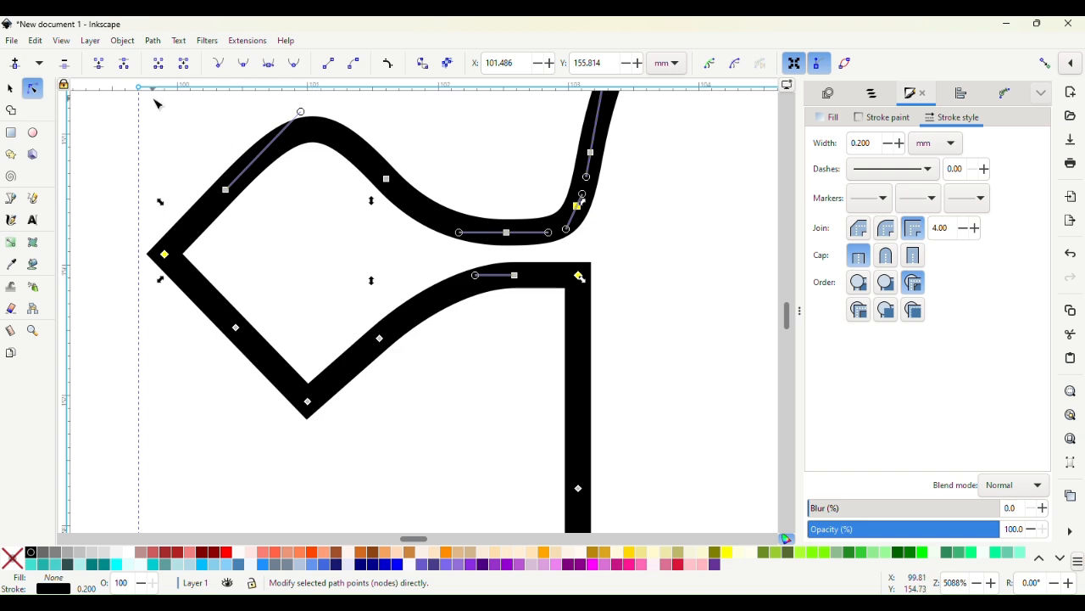
left_click(124, 66)
Step: Break the neck path at the node on the scroll's inner tip
scroll(415, 181, "up", 8)
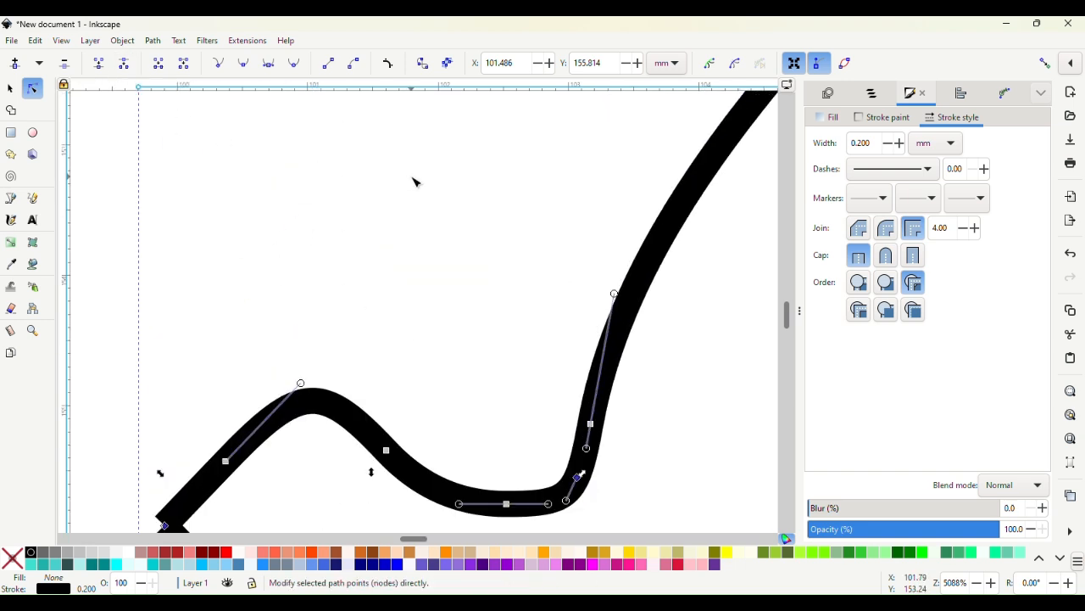
scroll(415, 181, "down", 3, "ctrl")
scroll(415, 182, "up", 10)
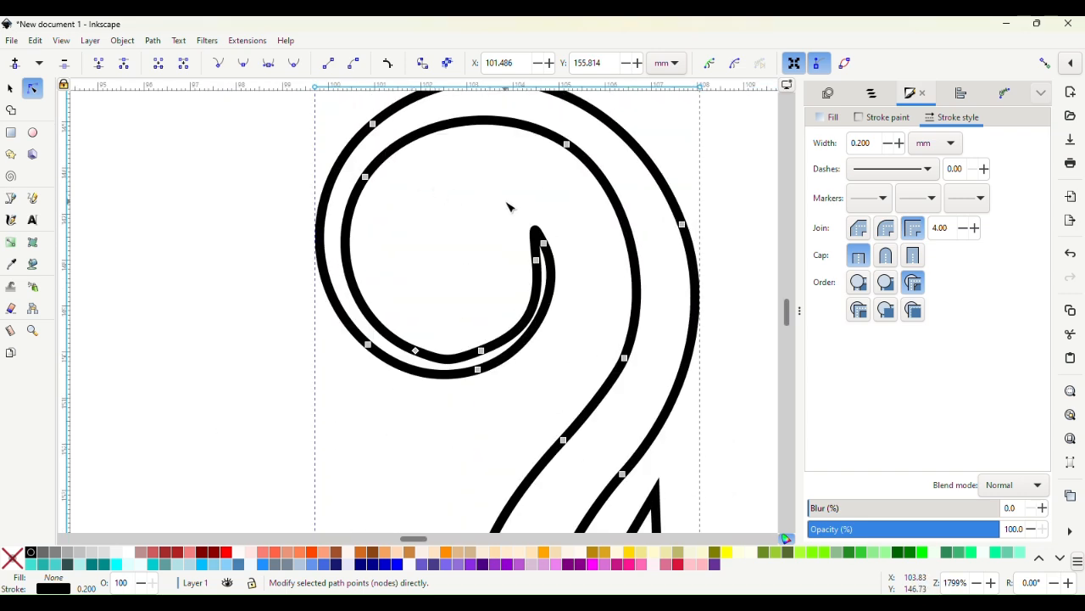
scroll(541, 235, "up", 4, "ctrl")
left_click(532, 226)
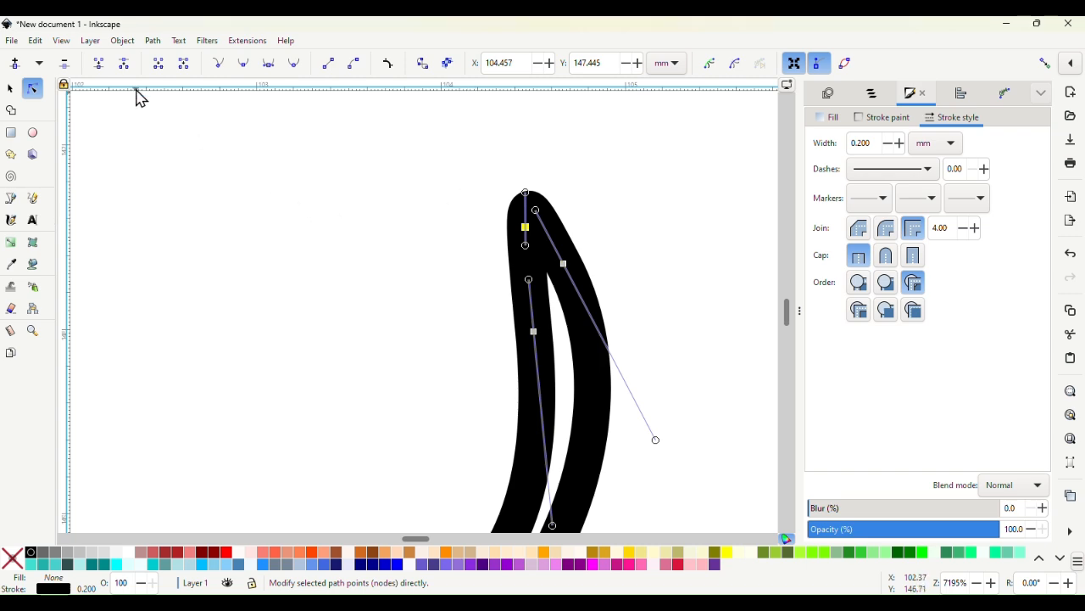
Step: Break the path at the lowest corner node of the violin neck
scroll(230, 206, "down", 8, "ctrl")
scroll(232, 195, "down", 2)
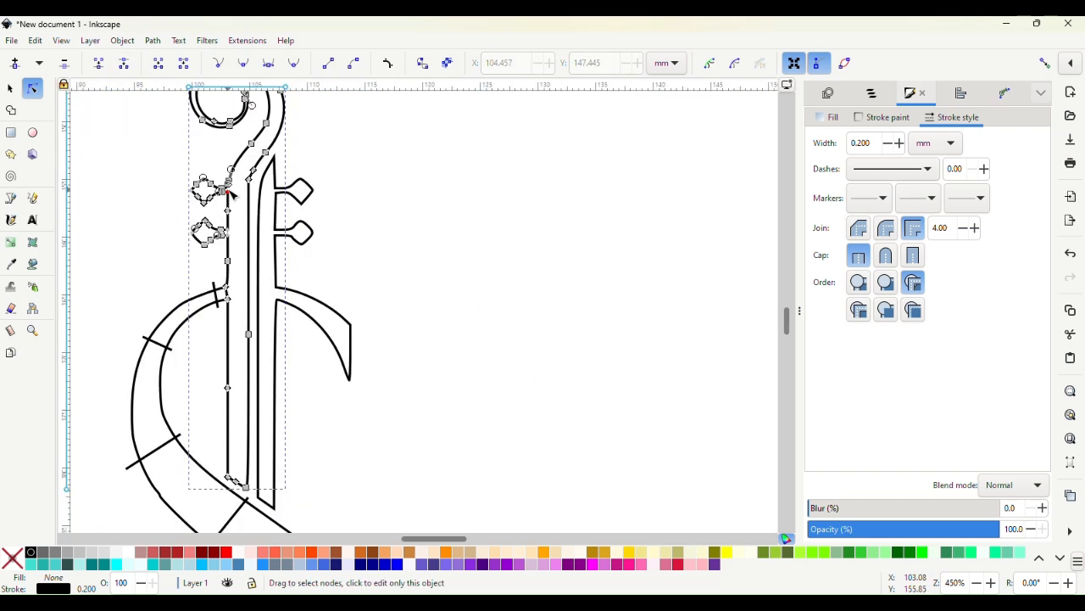
scroll(260, 482, "up", 16, "ctrl")
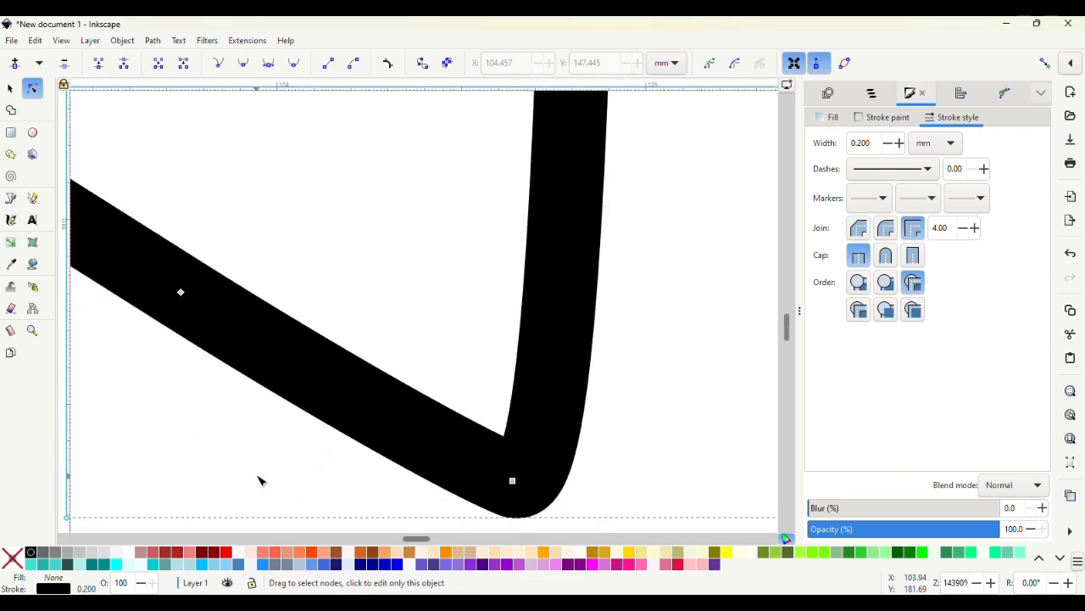
left_click_drag(591, 519, 492, 468)
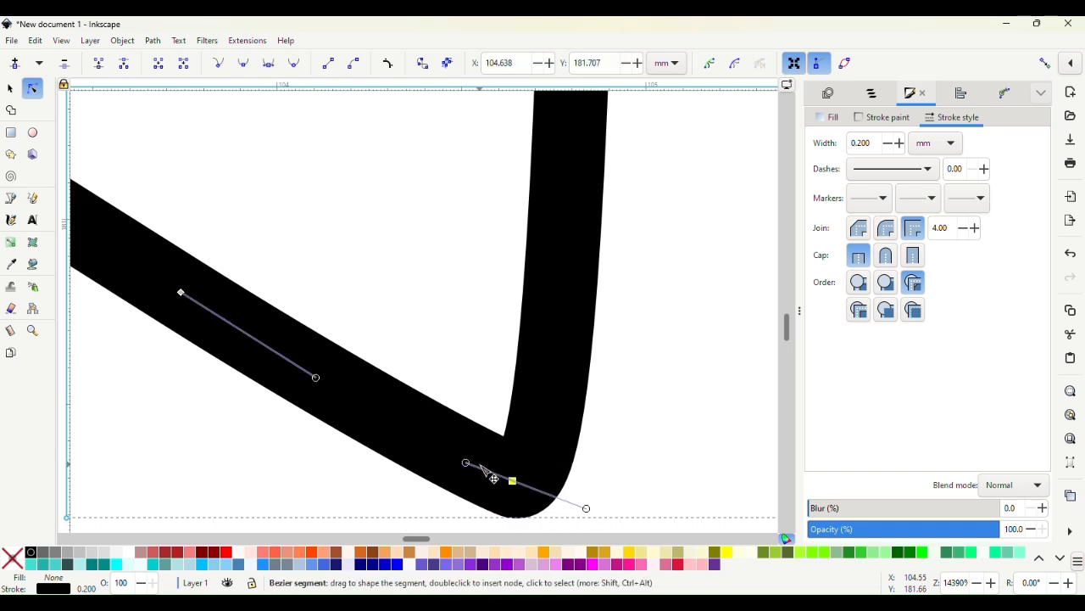
left_click(123, 65)
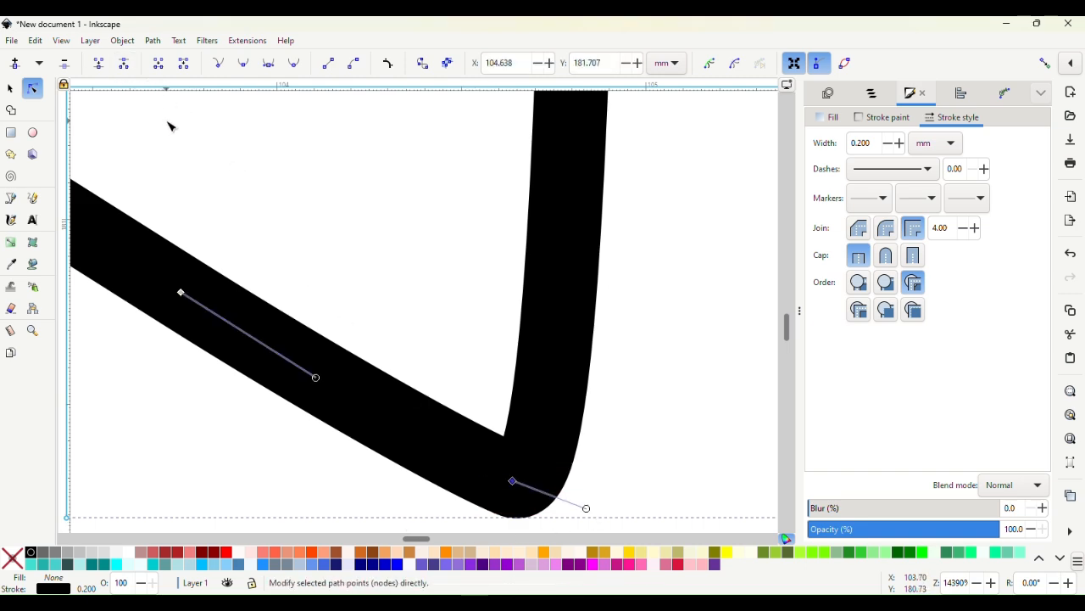
Step: Break apart the neck, peg and scroll path into separate paths and clear the selection
scroll(208, 182, "down", 15, "ctrl")
scroll(208, 181, "down", 3, "ctrl")
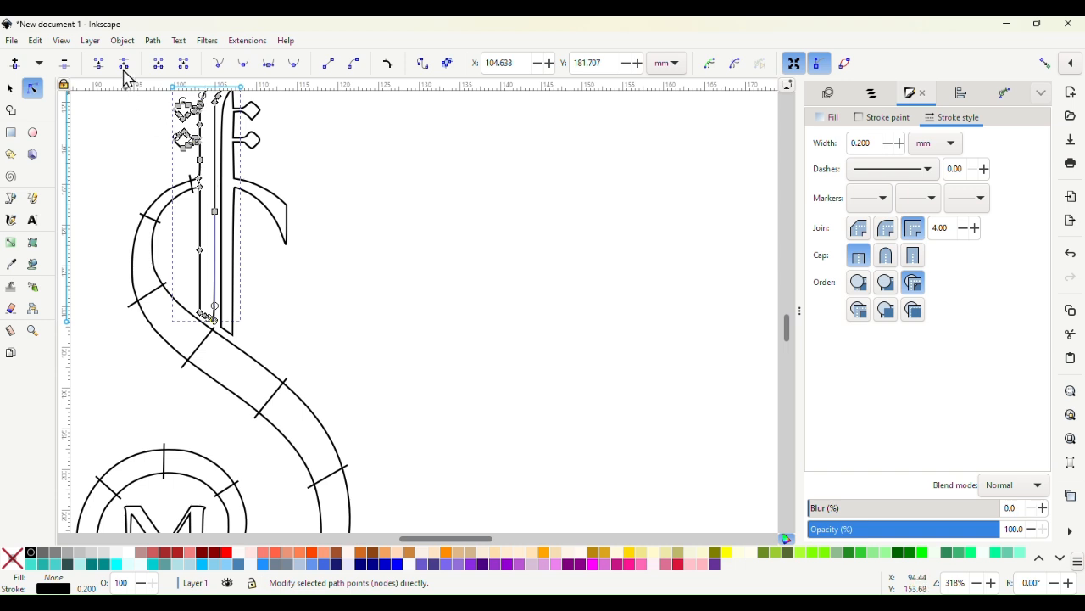
left_click(151, 40)
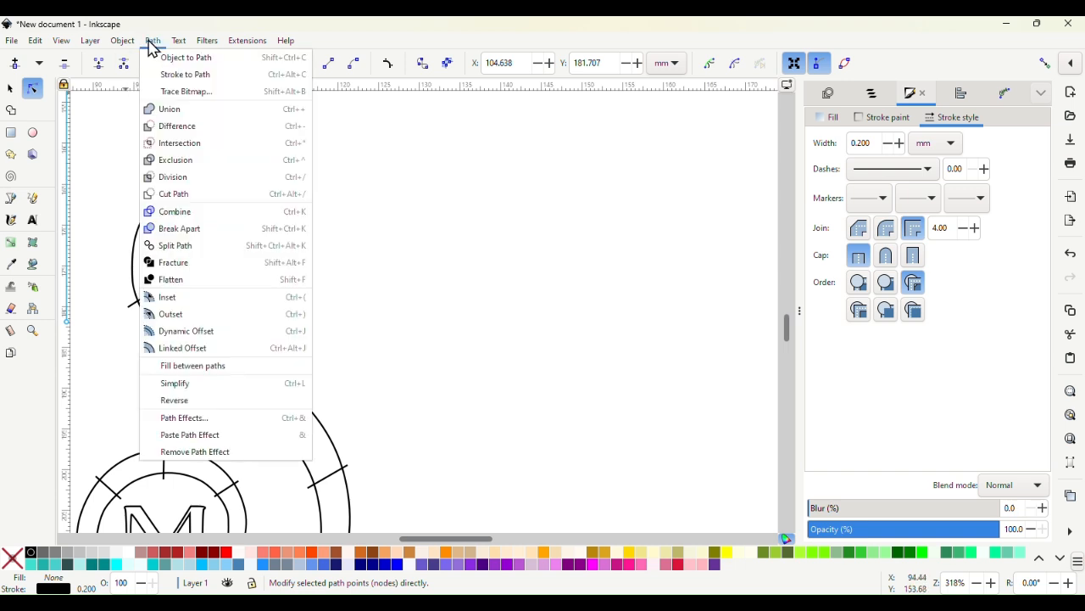
left_click(174, 231)
scroll(356, 250, "up", 3)
scroll(297, 261, "left", 3)
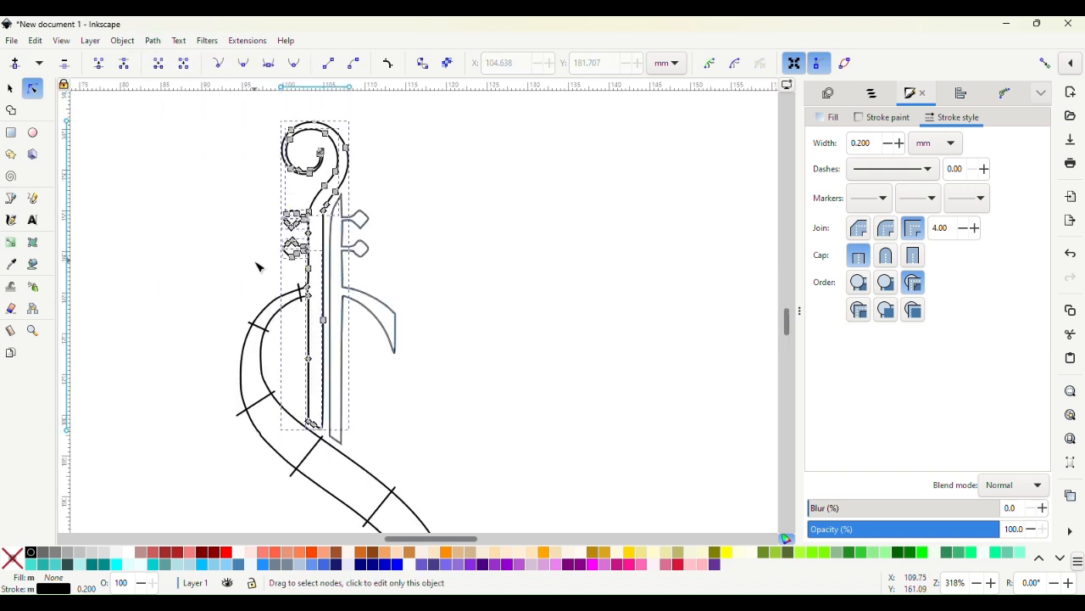
key("Escape")
scroll(320, 278, "up", 2)
Step: Join the two neck edge pieces across the gap at the lower left peg with a new segment
left_click(301, 275)
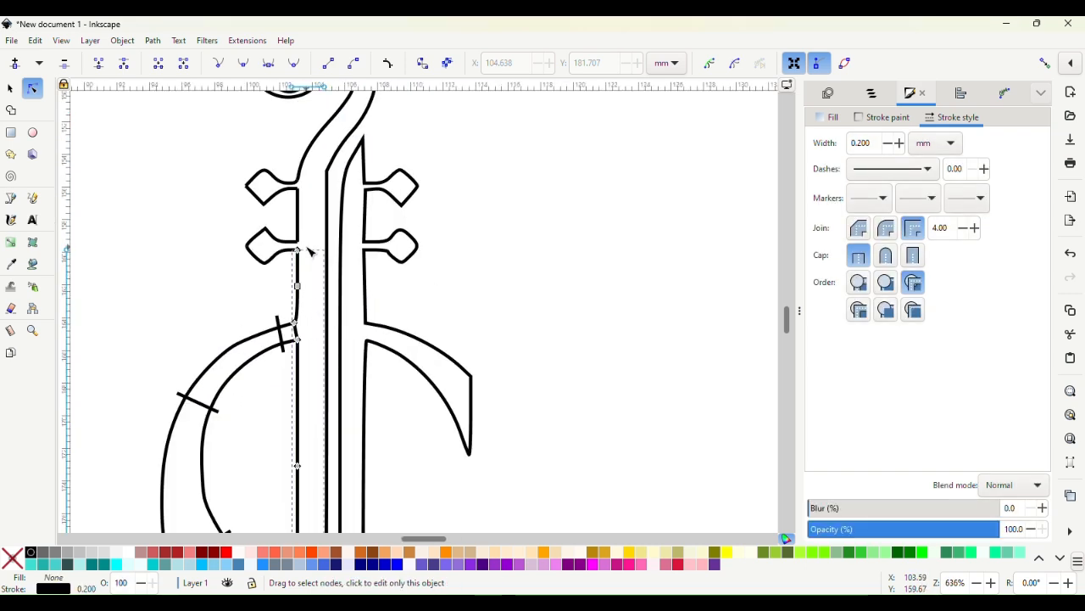
scroll(306, 244, "up", 3)
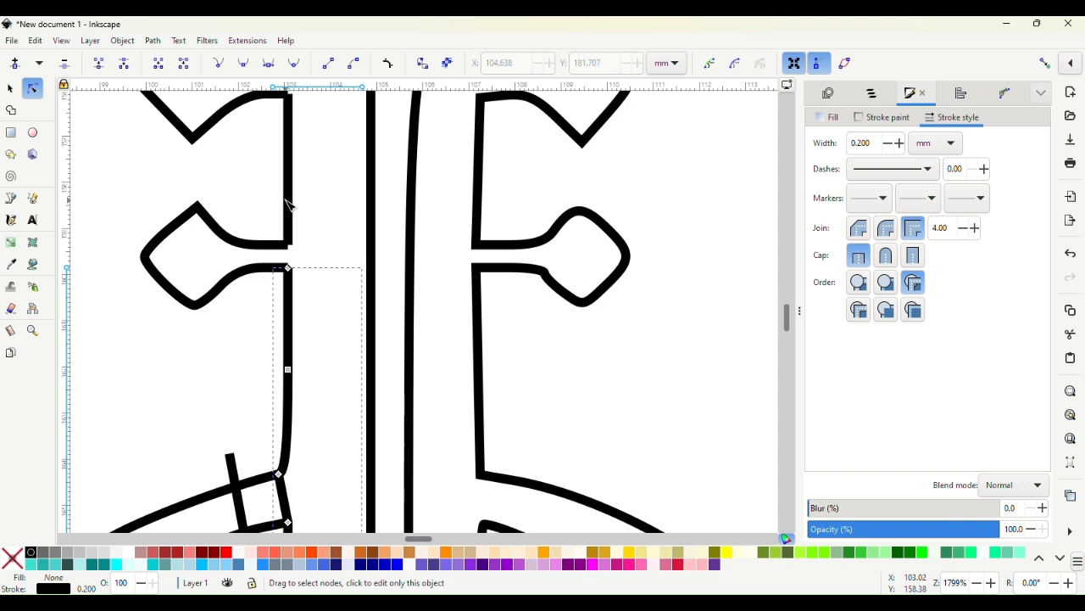
left_click(290, 208, "shift")
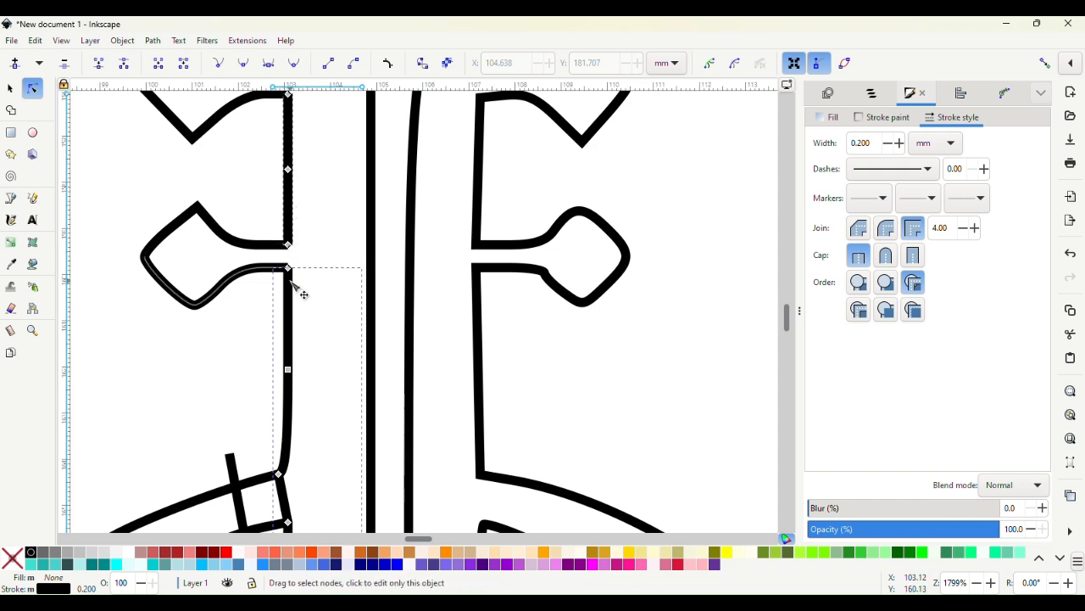
left_click_drag(312, 291, 270, 232)
left_click(162, 66)
Step: Join the neck edge to the scroll's inner edge across the gap at the upper left peg with a new segment
scroll(240, 150, "up", 5)
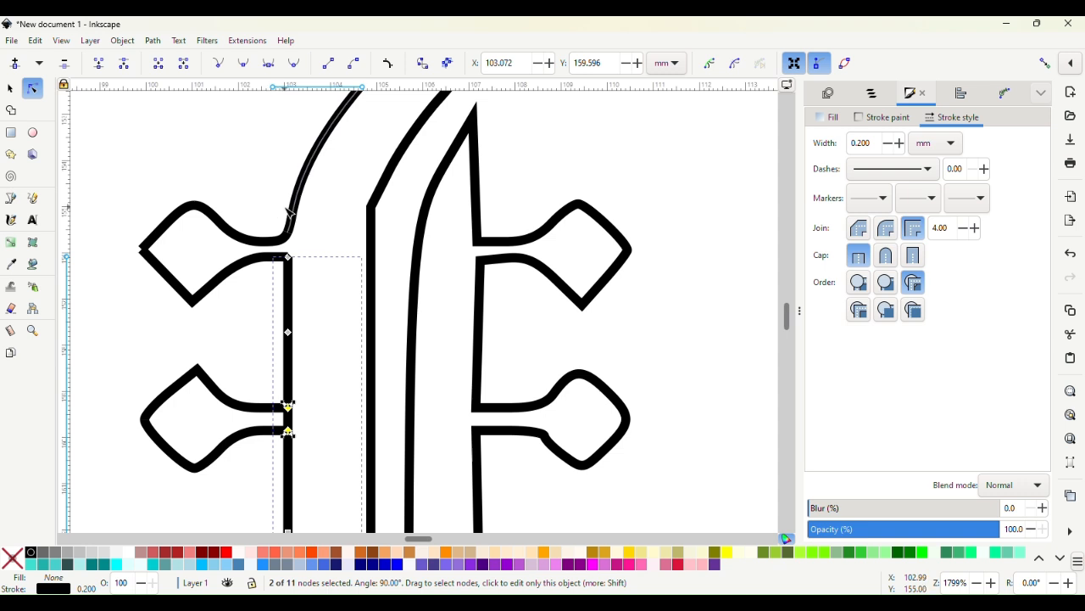
left_click(296, 212, "shift")
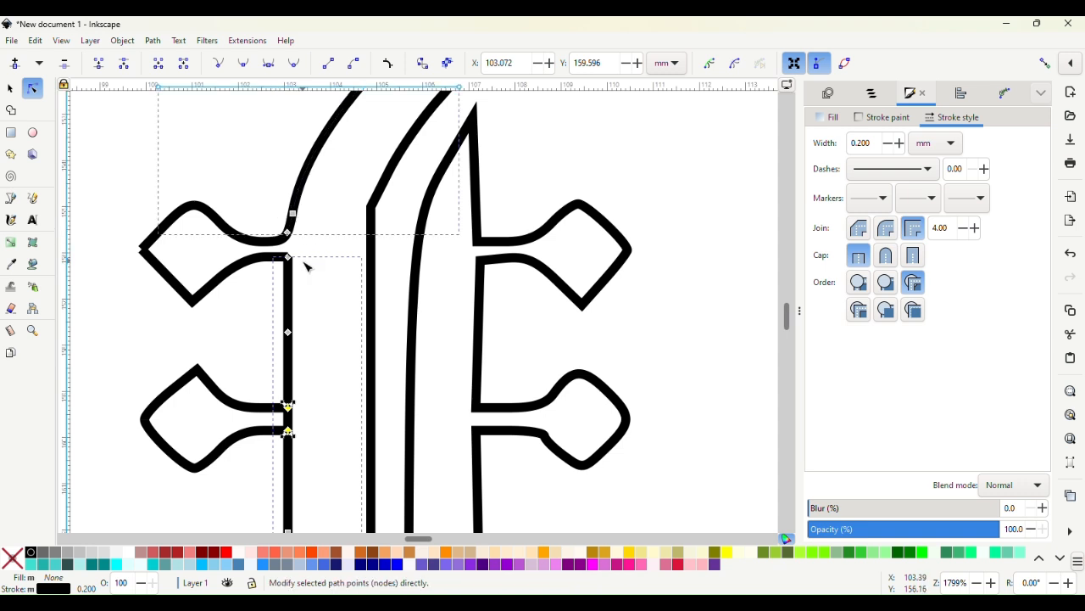
left_click_drag(304, 267, 284, 231)
scroll(271, 199, "up", 6)
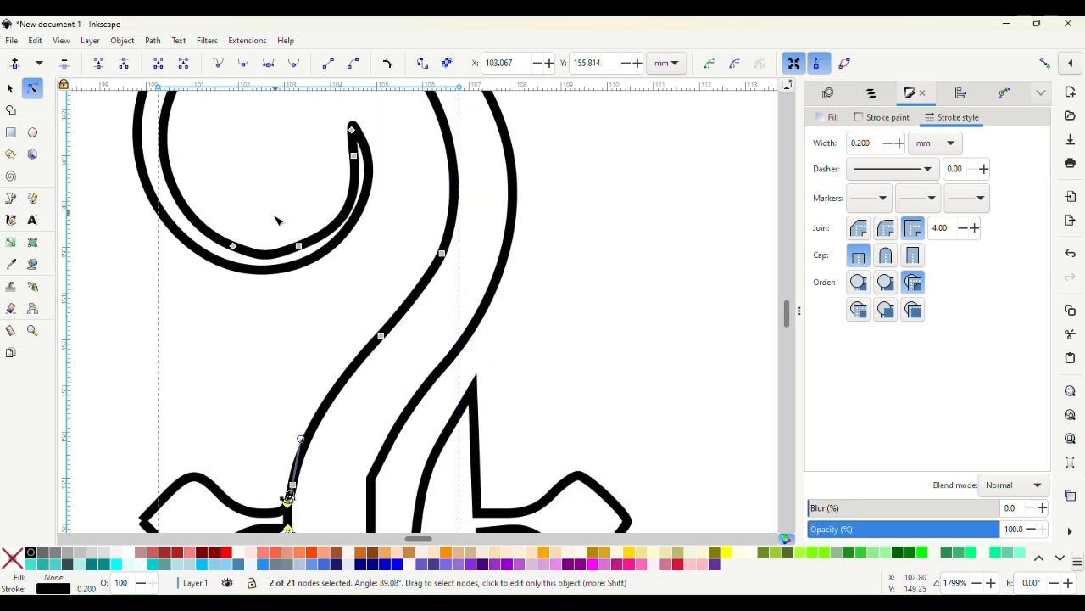
Step: Reverse the direction of the joined inner rail and combine it with the outer neck and scroll rail into one path
left_click(152, 41)
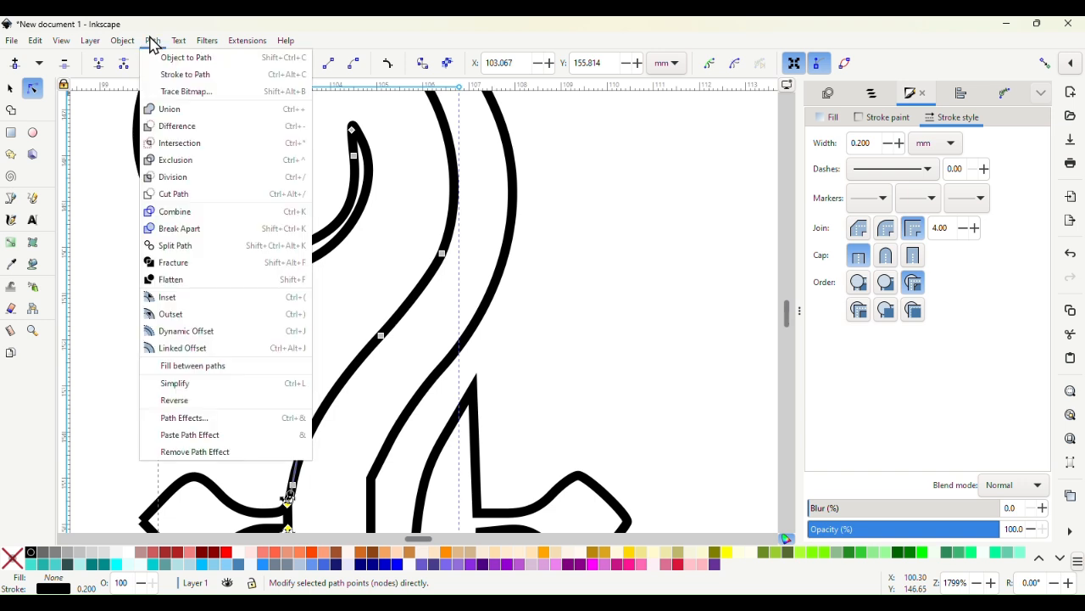
left_click(175, 402)
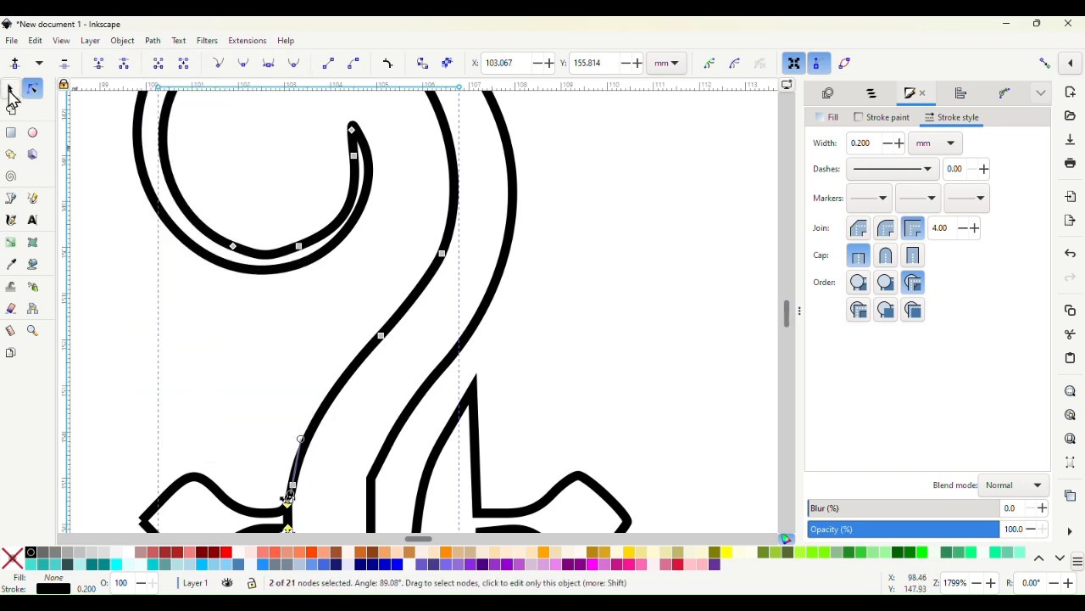
left_click(11, 89)
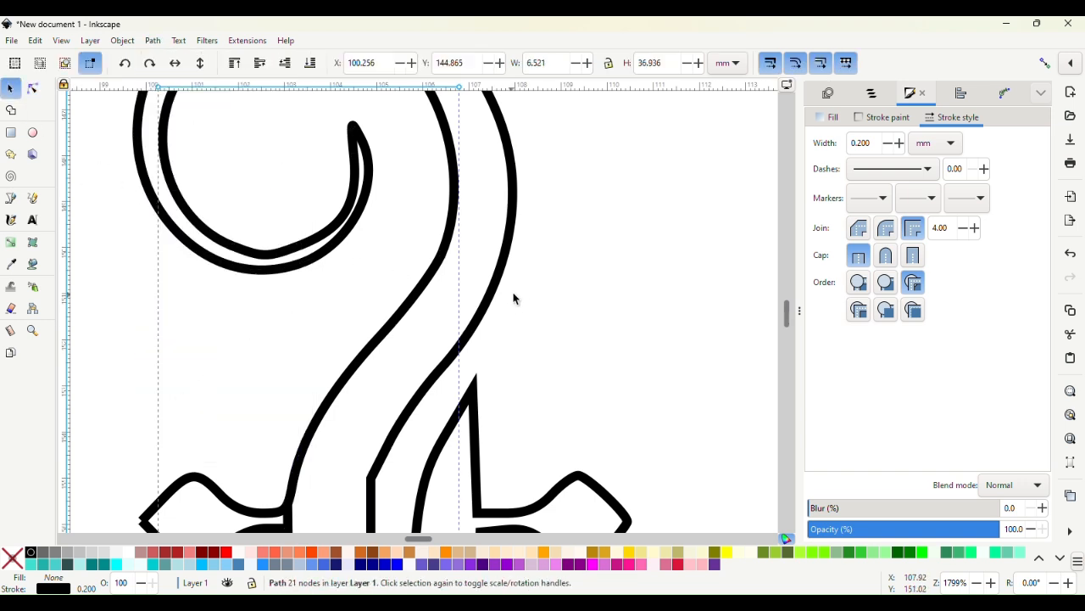
left_click(511, 227, "shift")
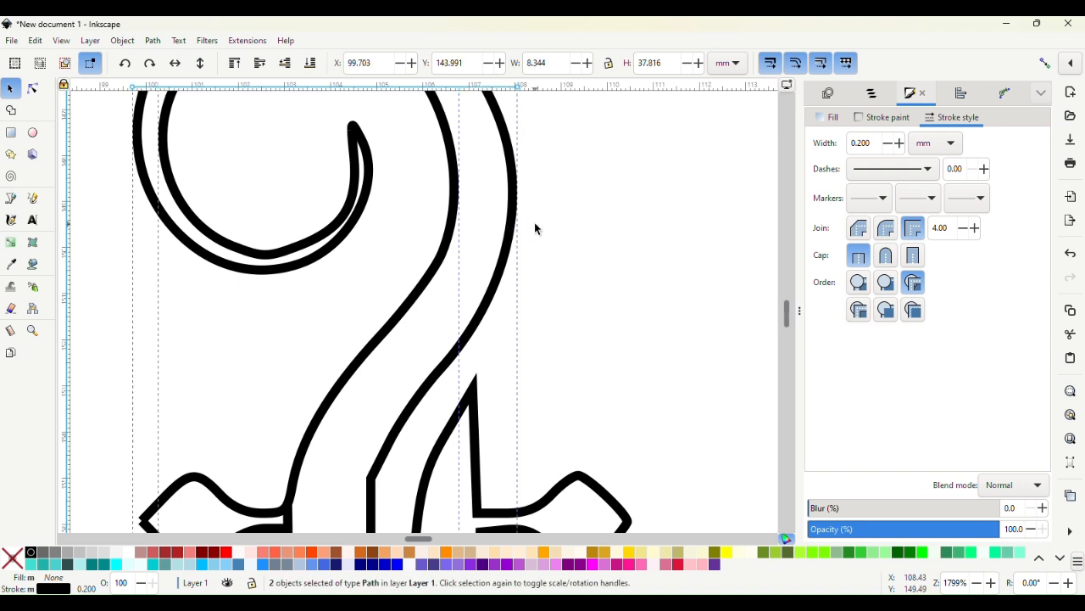
key("ctrl")
left_click(535, 228, "ctrl")
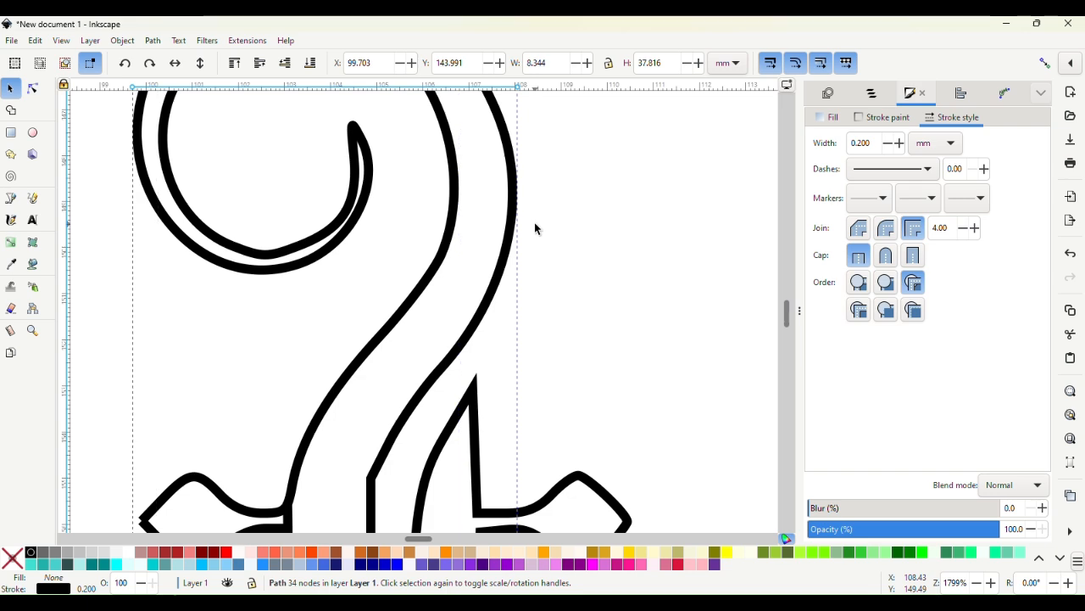
Step: Draw five freehand rungs across both rails around the scroll, from near its inner tip round to its outer curve
scroll(535, 228, "up", 5)
scroll(534, 227, "down", 5)
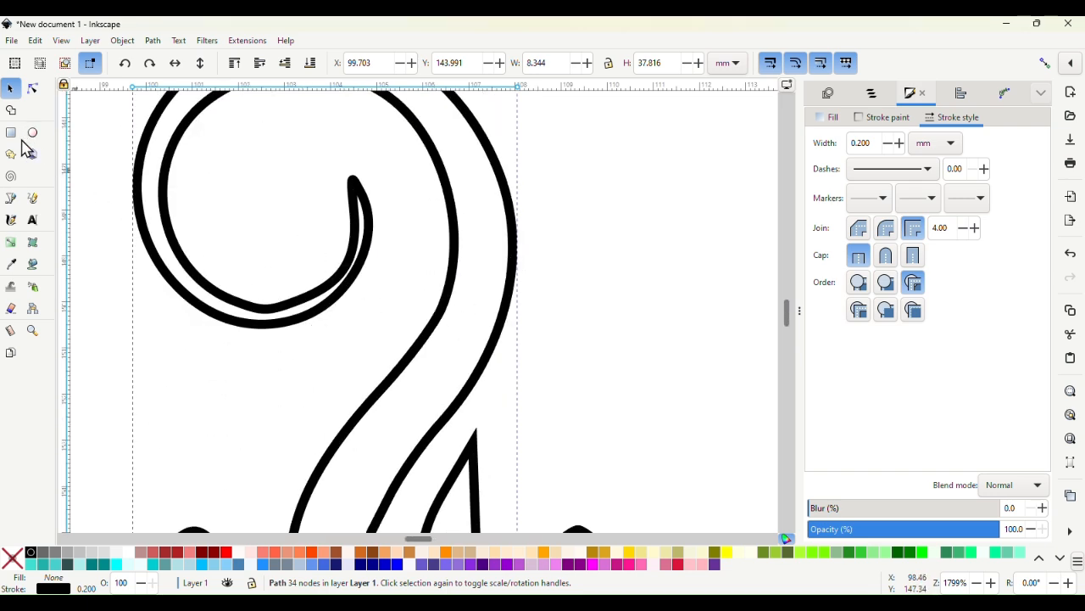
left_click(32, 198)
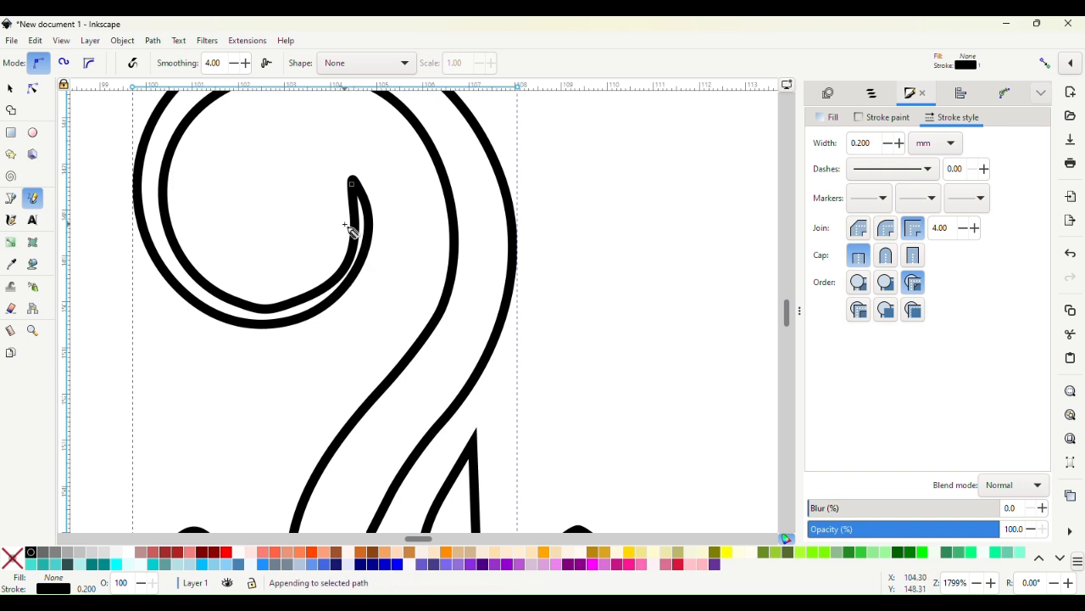
left_click_drag(245, 306, 242, 341)
left_click_drag(121, 169, 119, 169)
scroll(212, 183, "left", 1)
scroll(253, 183, "up", 3)
left_click_drag(373, 256, 365, 171)
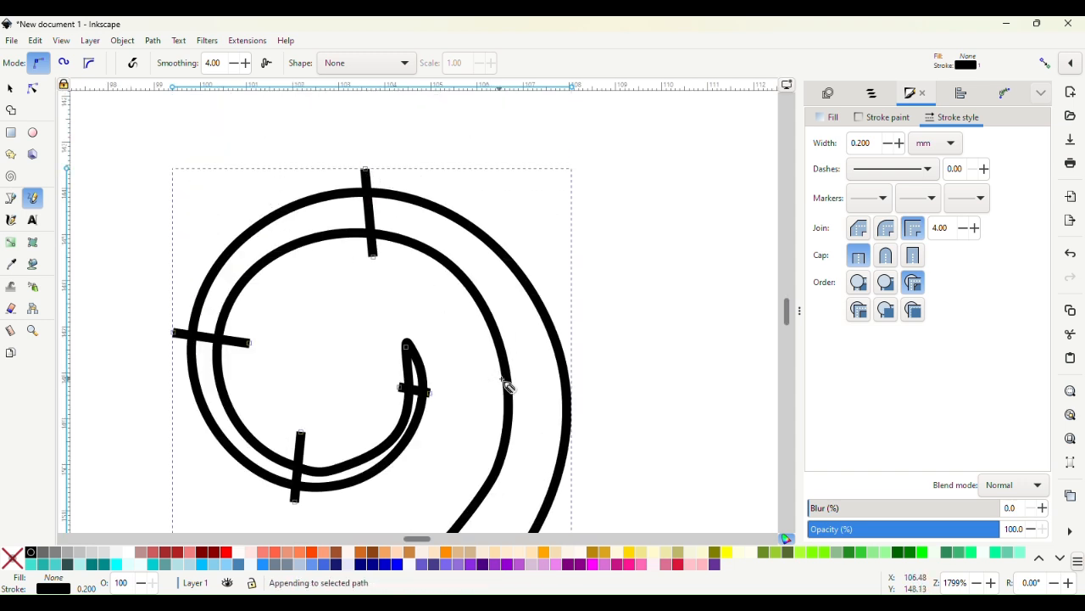
left_click_drag(490, 378, 574, 374)
Step: Draw four more rungs: across the bend below the scroll, at the neck's top, below the S-curve junction, and near the lower end
scroll(576, 374, "down", 5)
scroll(575, 371, "down", 3)
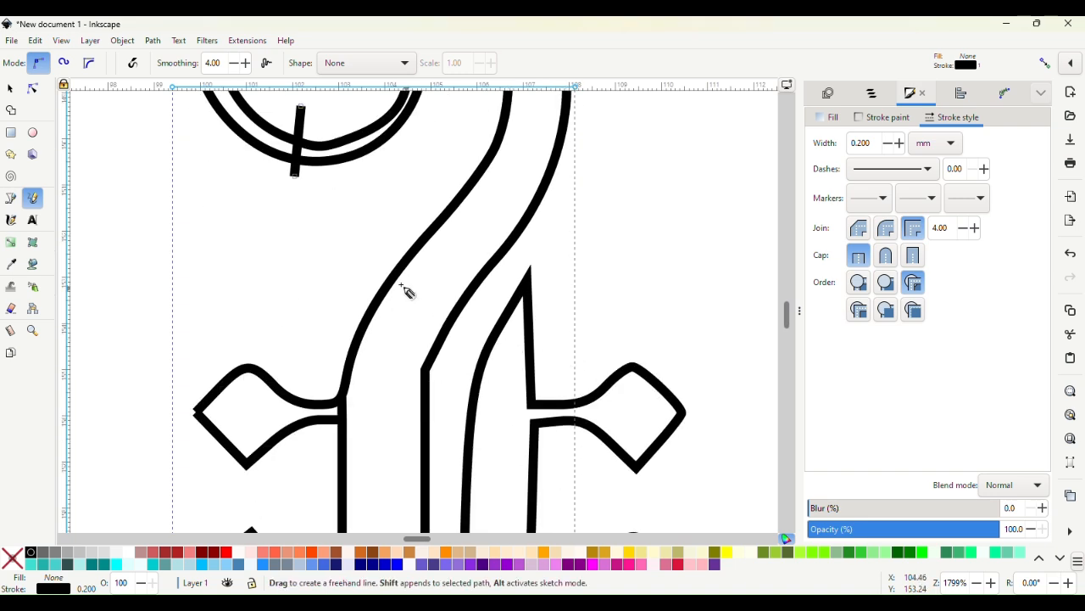
left_click_drag(382, 254, 458, 323)
left_click_drag(338, 371, 438, 379)
scroll(438, 380, "down", 10)
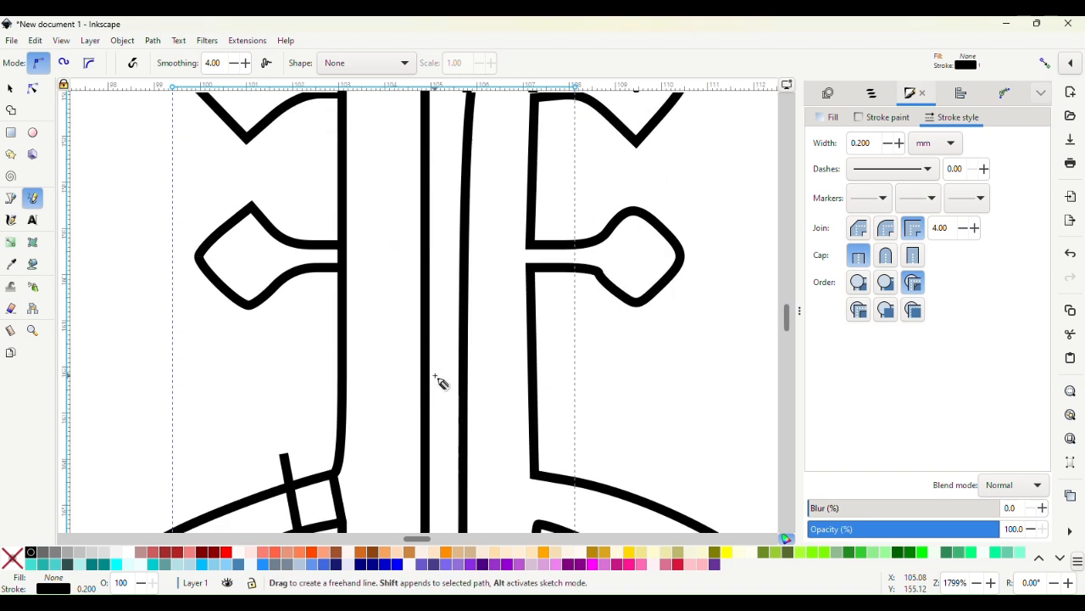
left_click_drag(323, 378, 345, 379)
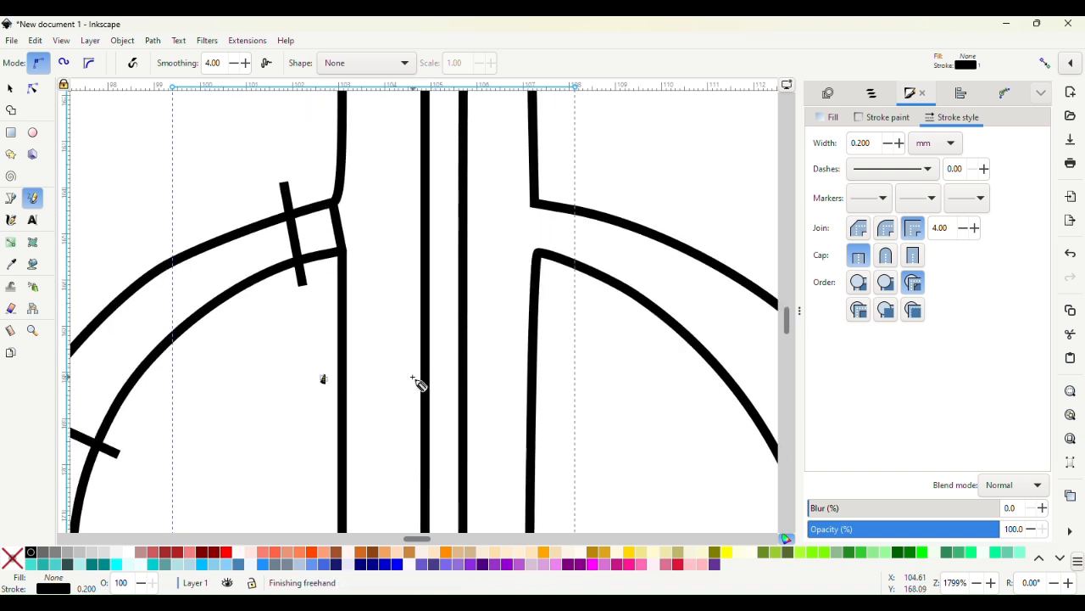
key("ctrl+z")
left_click_drag(327, 395, 441, 395)
scroll(438, 397, "down", 8)
scroll(437, 402, "down", 5)
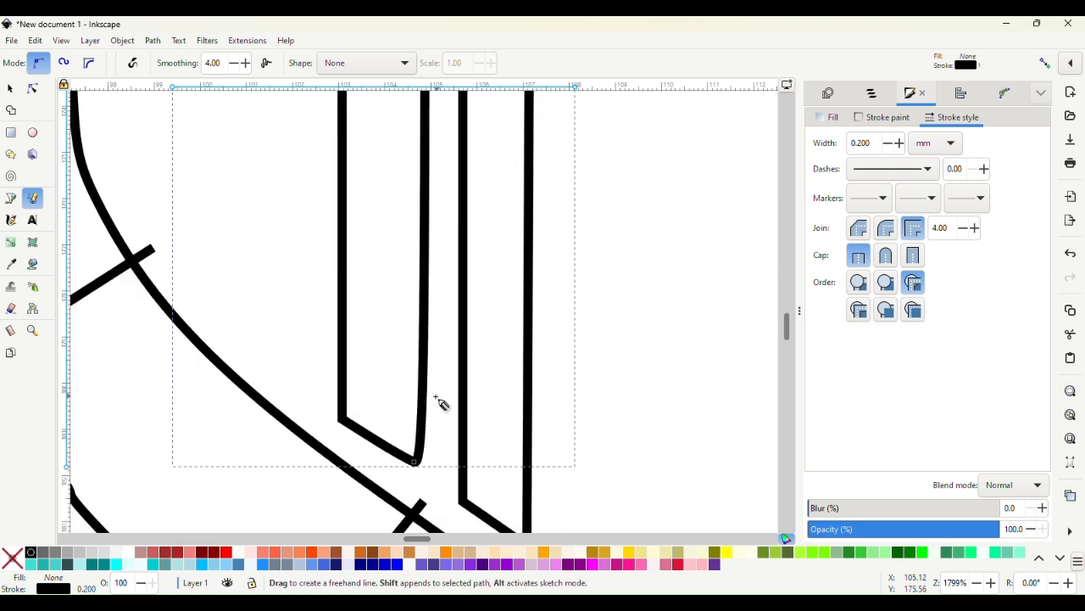
left_click_drag(394, 441, 431, 442)
Step: Open the Ink/Stitch embroidery parameters for the neck and scroll path and enable Custom satin column
left_click(242, 42)
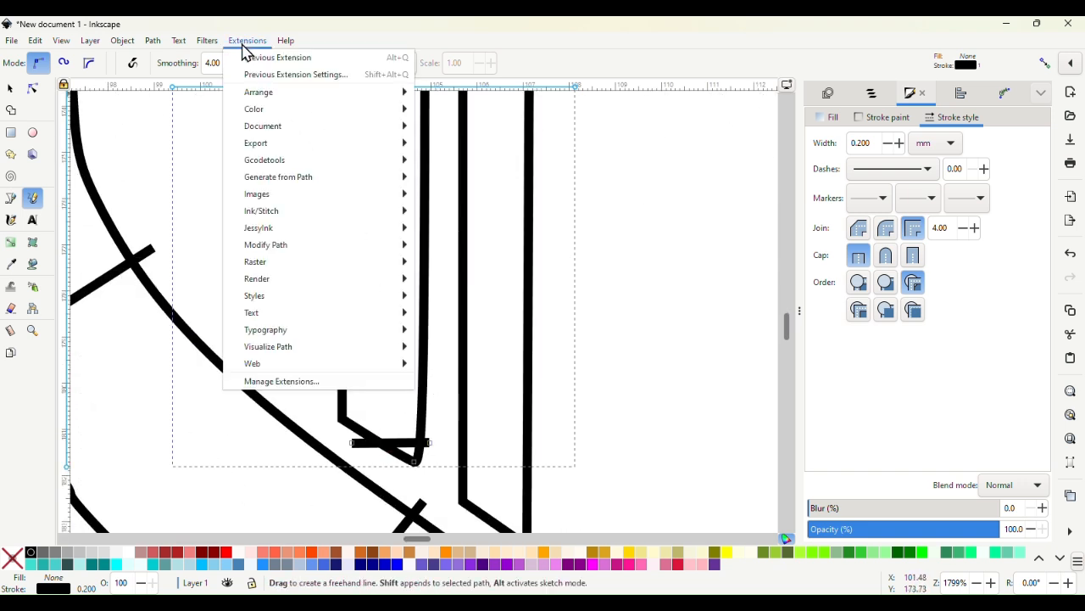
mouse_move(264, 217)
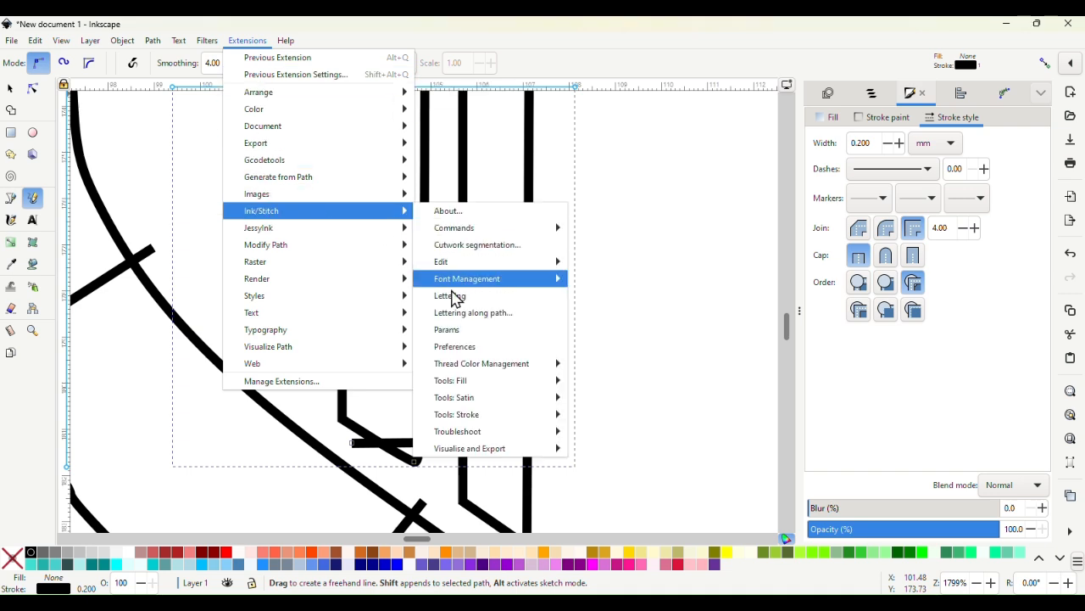
left_click(456, 331)
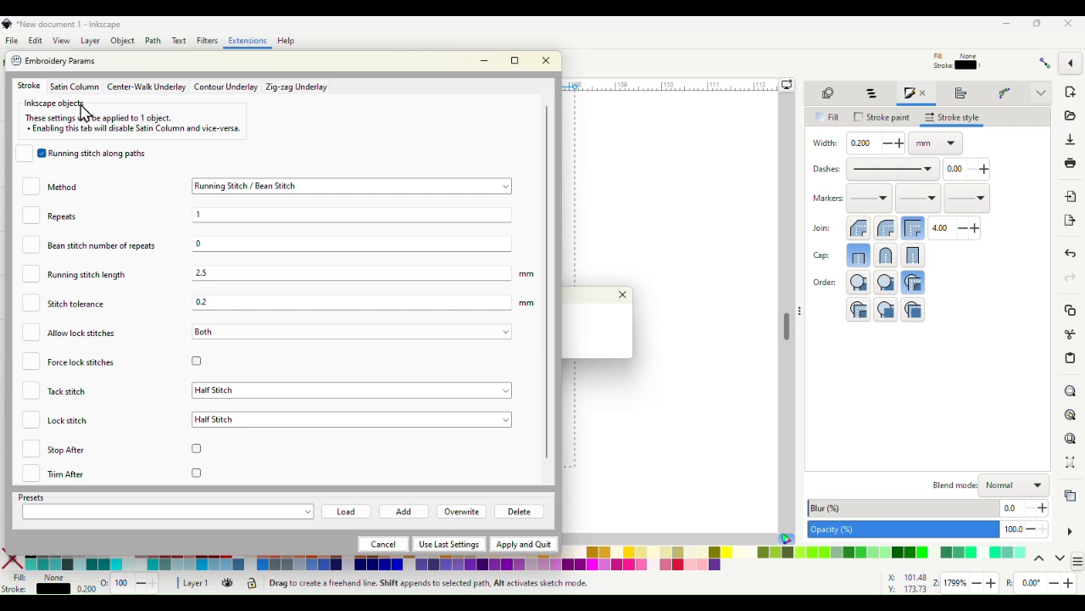
left_click(74, 87)
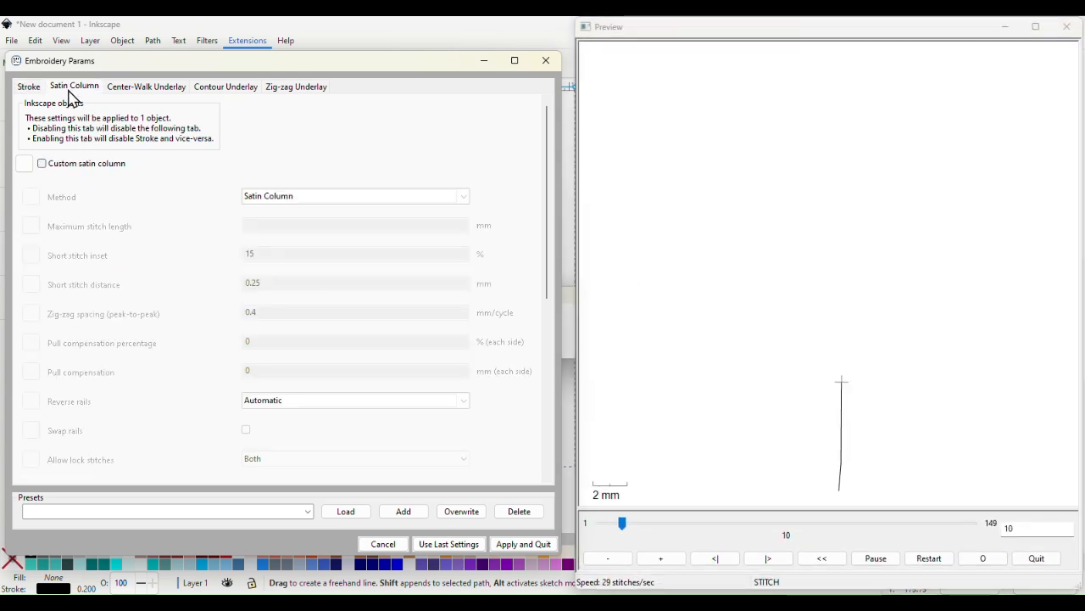
left_click(41, 164)
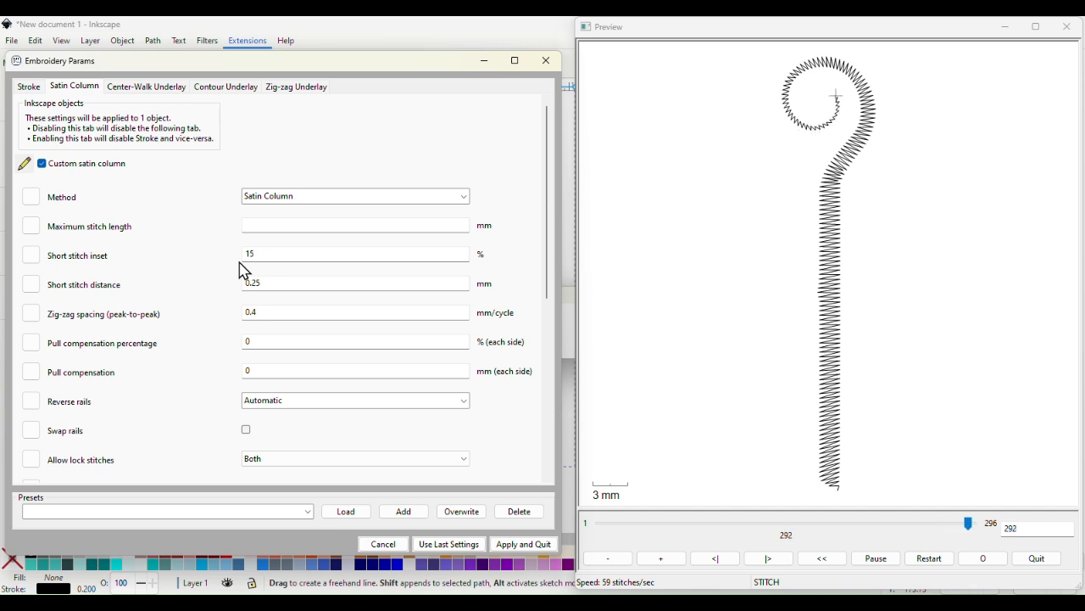
Step: Enable the center-walk underlay for the satin column and apply the parameters
left_click(144, 92)
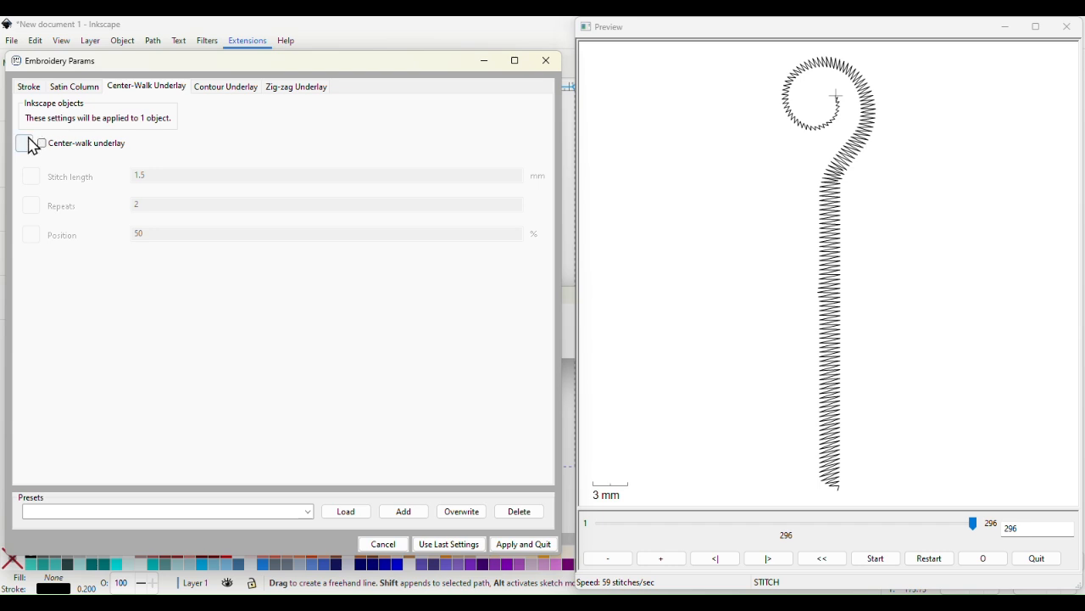
left_click(41, 144)
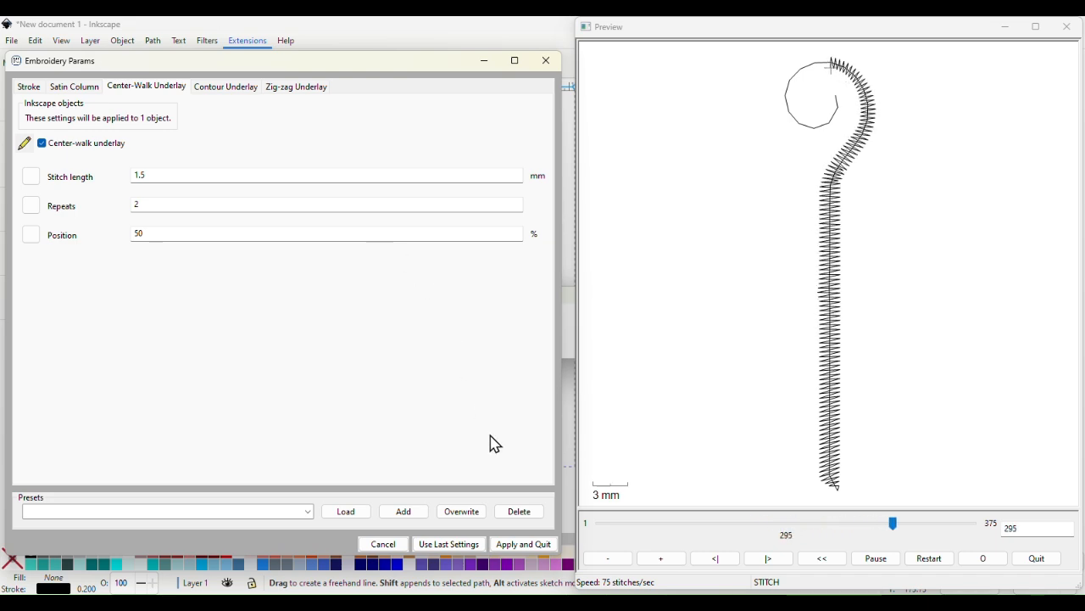
left_click(525, 545)
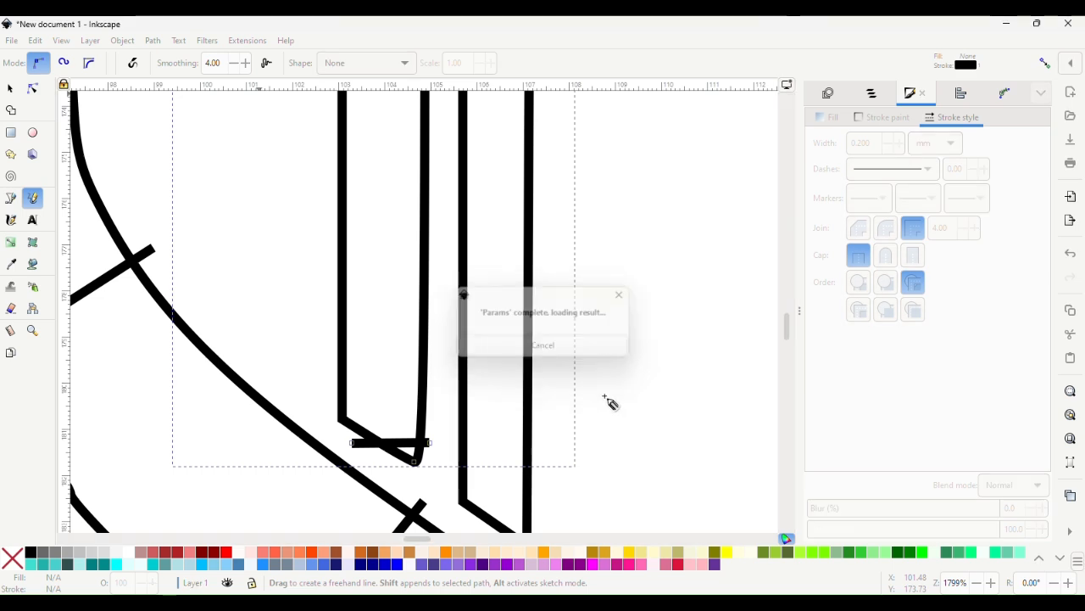
Step: Deselect the neck and scroll column and examine the rest of the logo down to the lettering
scroll(601, 391, "up", 3)
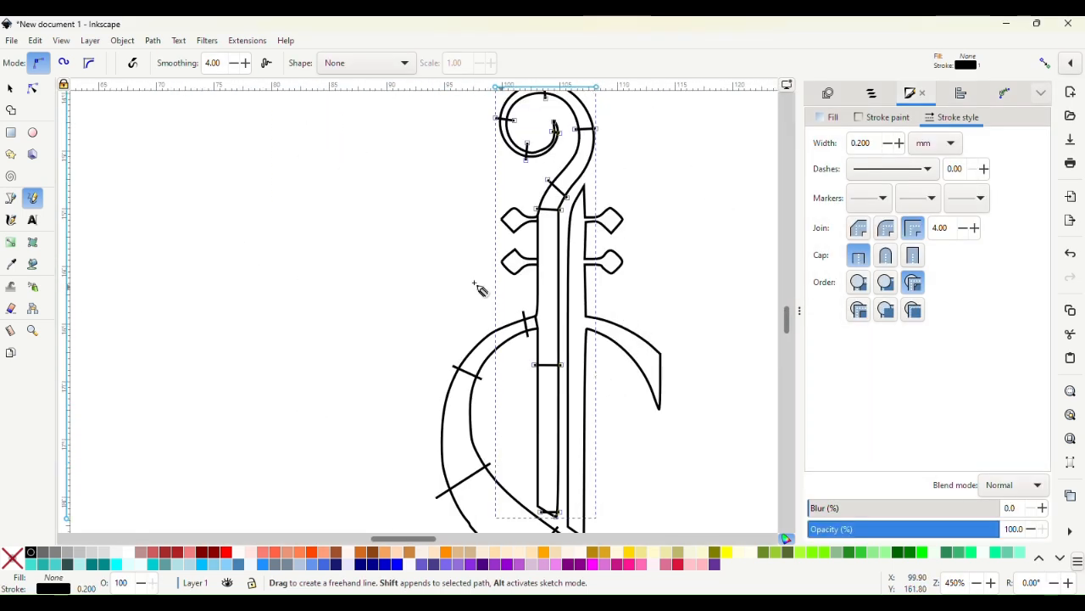
left_click(11, 87)
left_click(444, 238)
scroll(649, 286, "up", 1)
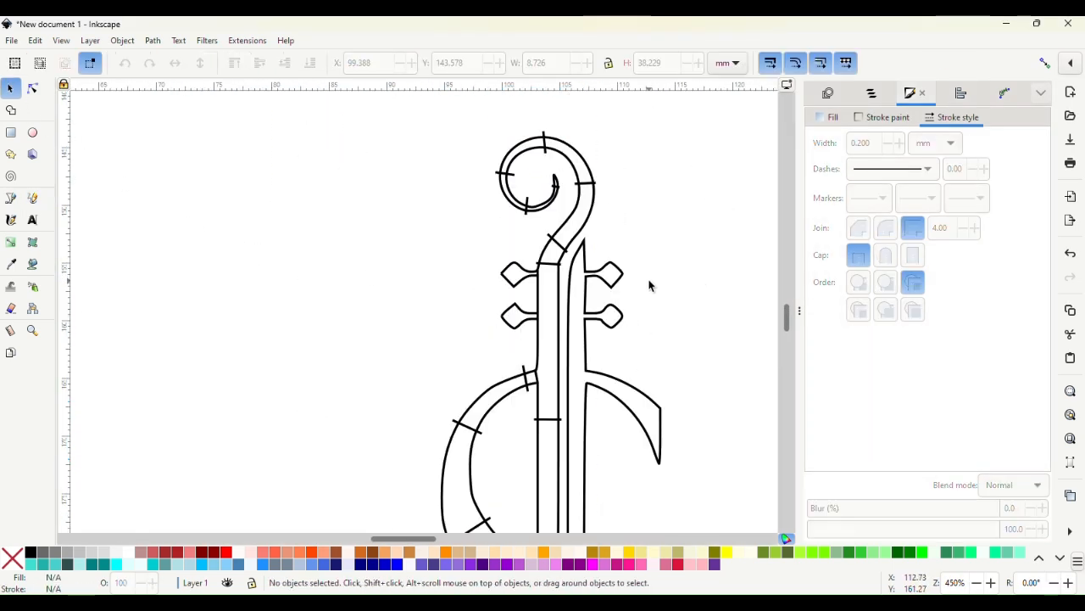
scroll(648, 285, "down", 20)
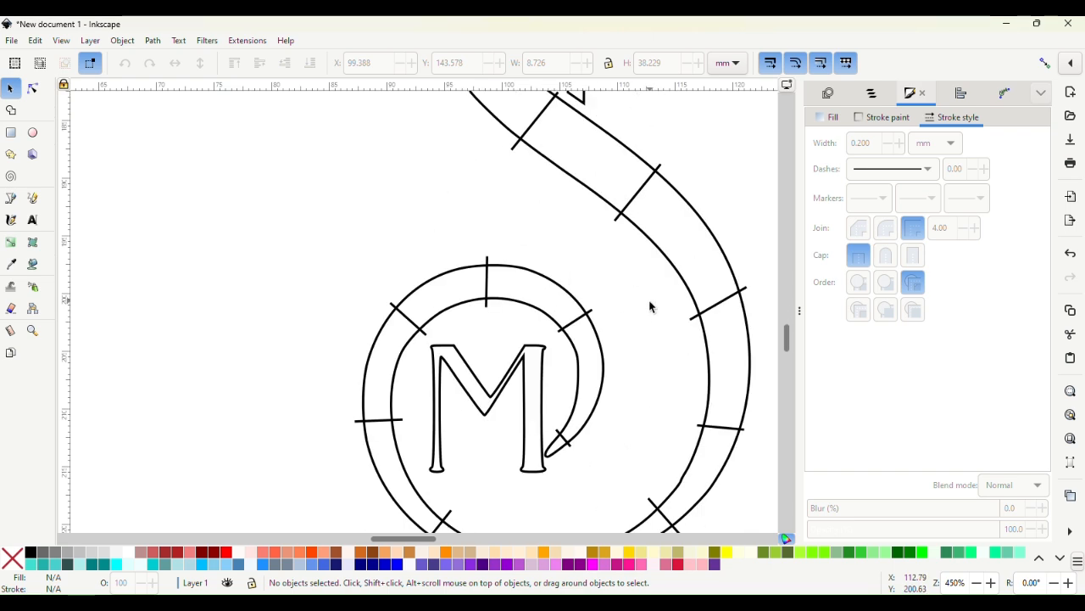
scroll(646, 328, "down", 5)
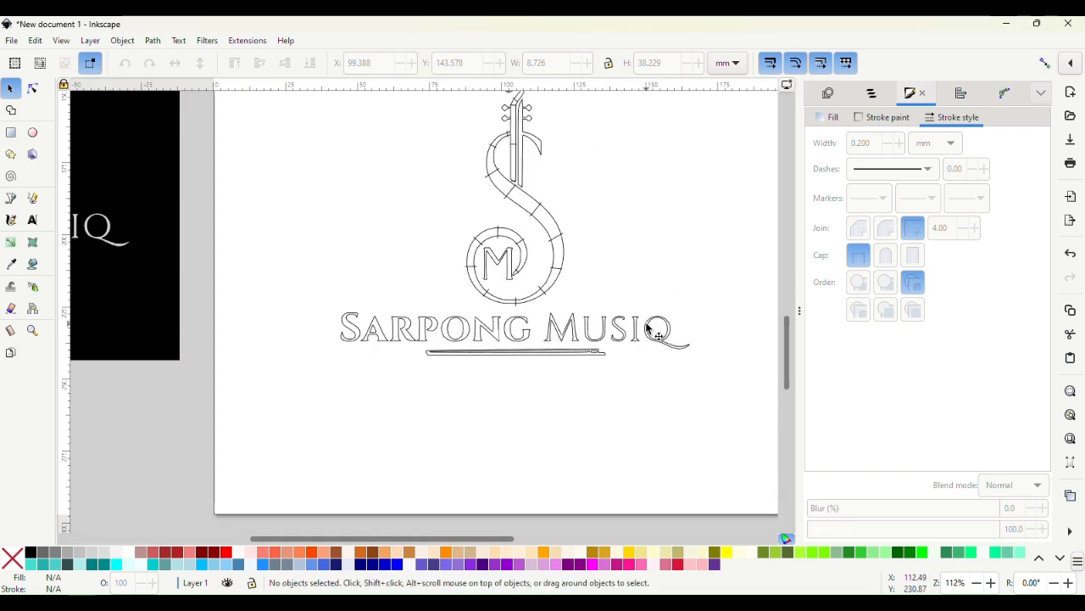